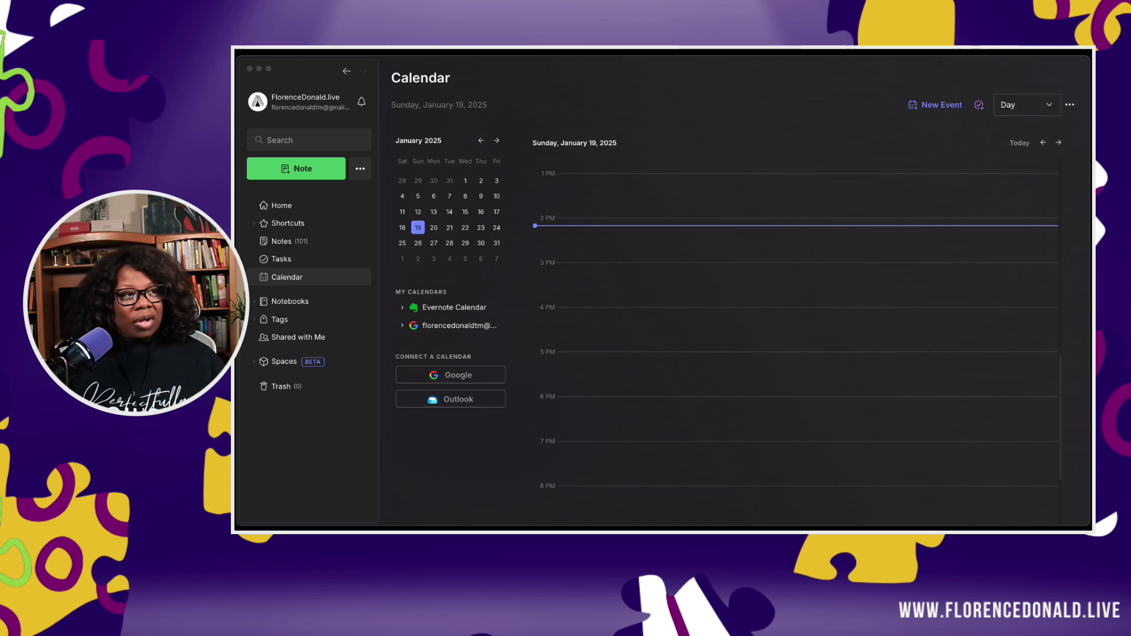
- Visit the Home dashboard, then expand its Calendar widget into the full Calendar page
{"action": "left_click", "coordinate": [287, 278]}
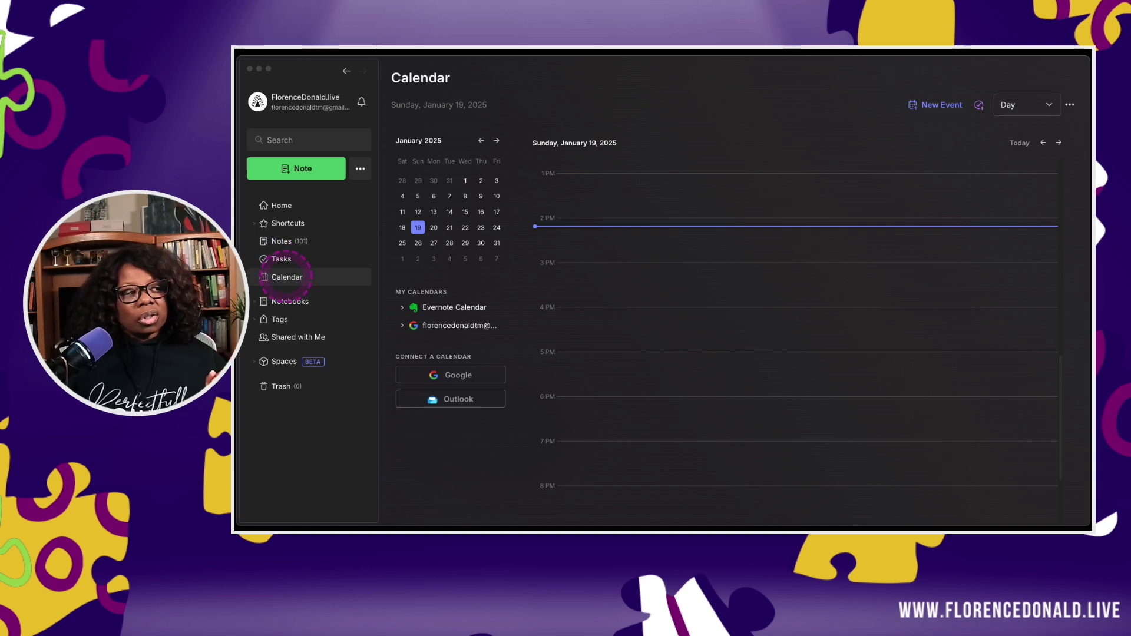
{"action": "left_click", "coordinate": [286, 276]}
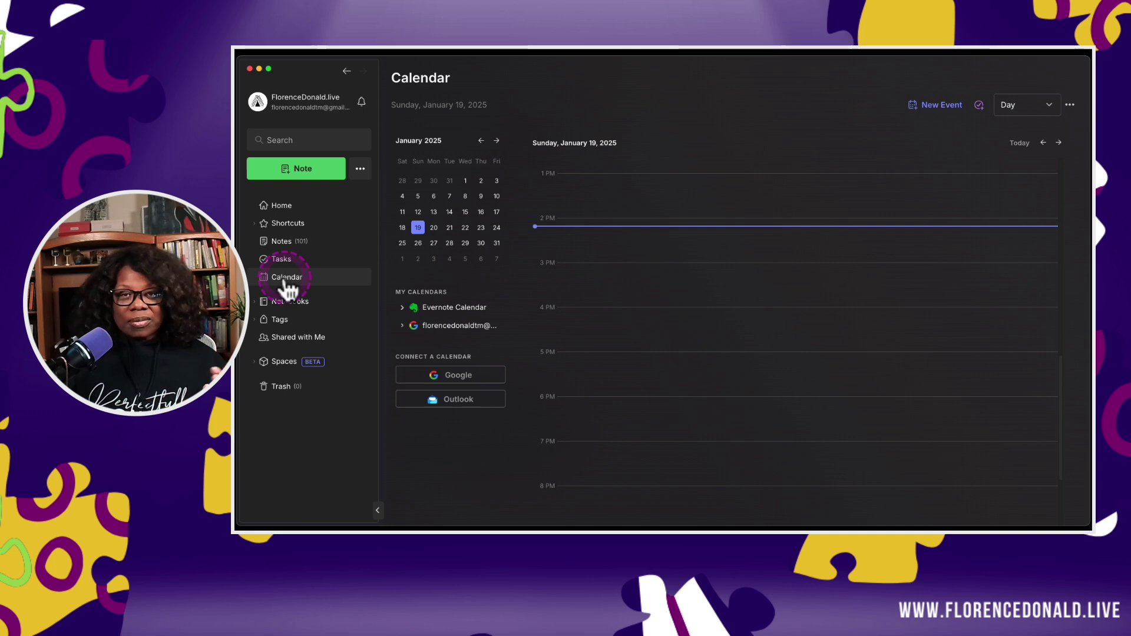
{"action": "left_click", "coordinate": [285, 210]}
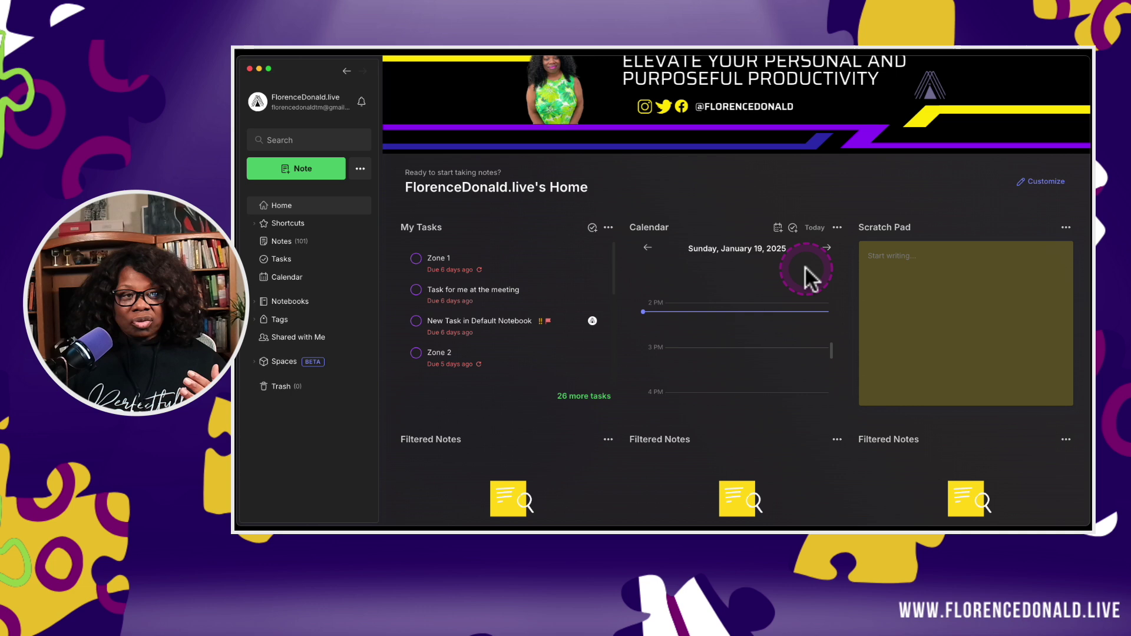
{"action": "left_click", "coordinate": [837, 228]}
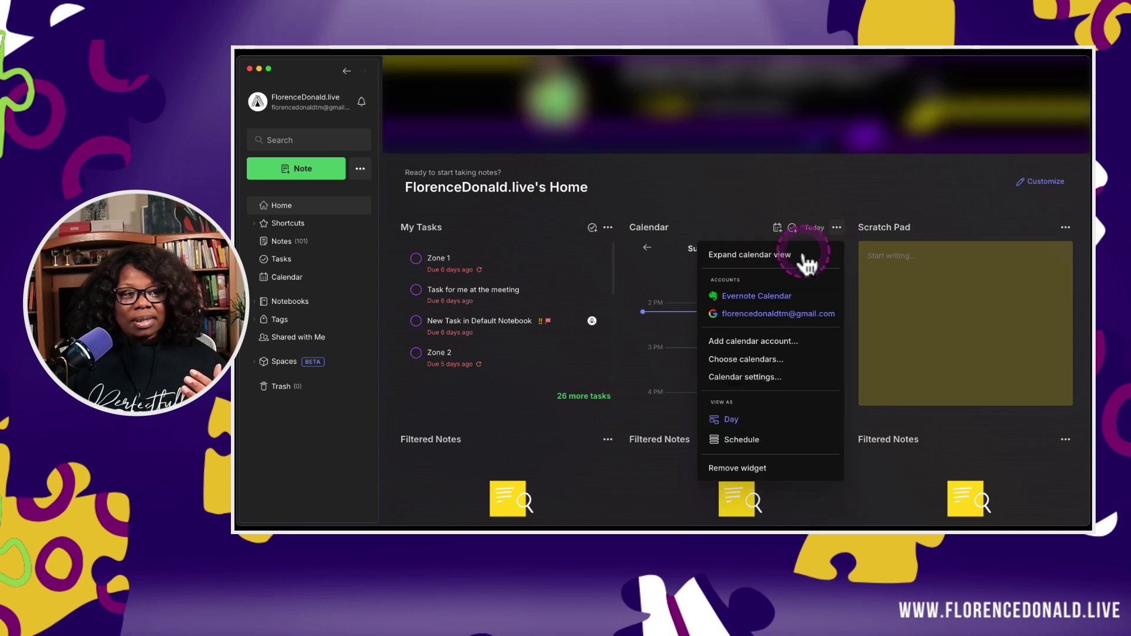
{"action": "left_click", "coordinate": [766, 256]}
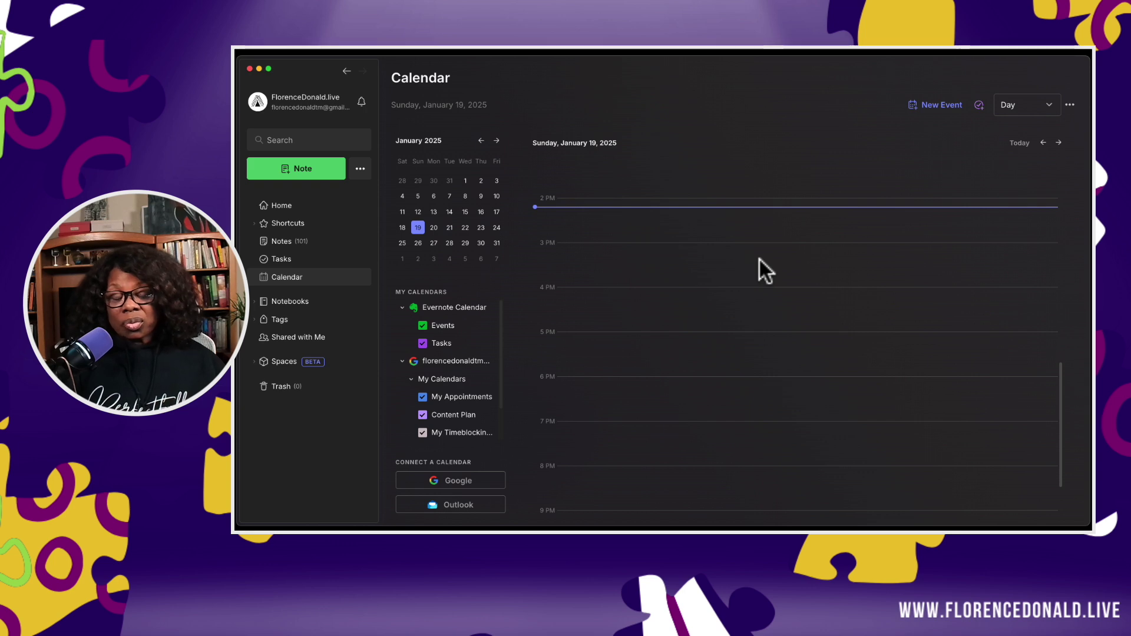
- Collapse the left sidebar into an icon-only rail beside the Calendar
{"action": "scroll", "coordinate": [897, 260], "scroll_direction": "down", "scroll_amount": 1}
{"action": "left_click", "coordinate": [897, 260]}
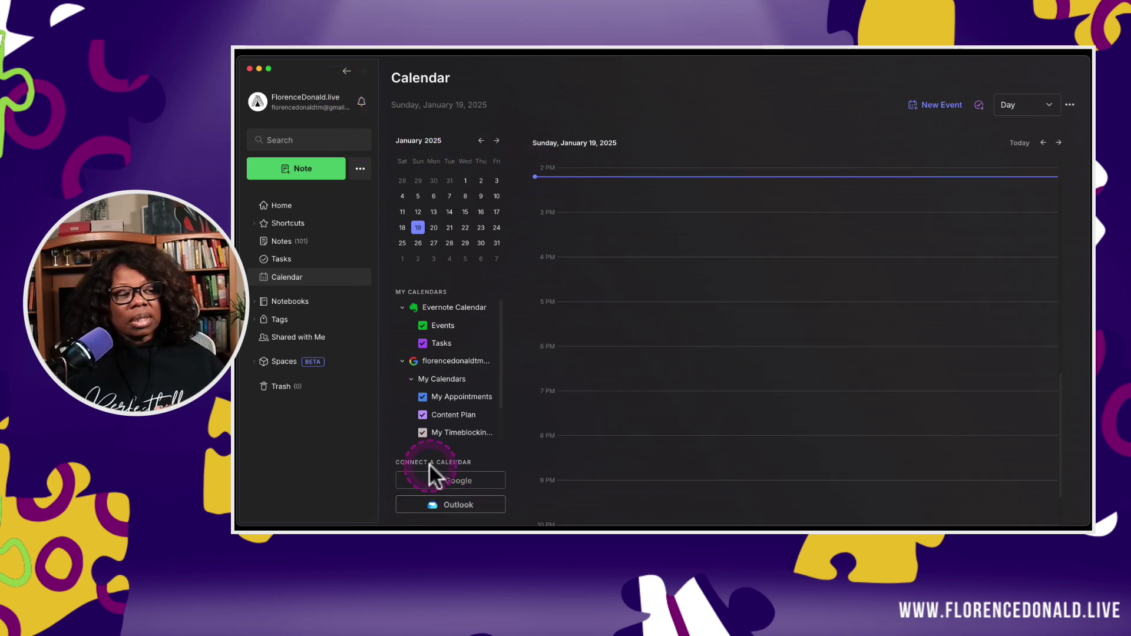
{"action": "left_click", "coordinate": [379, 510]}
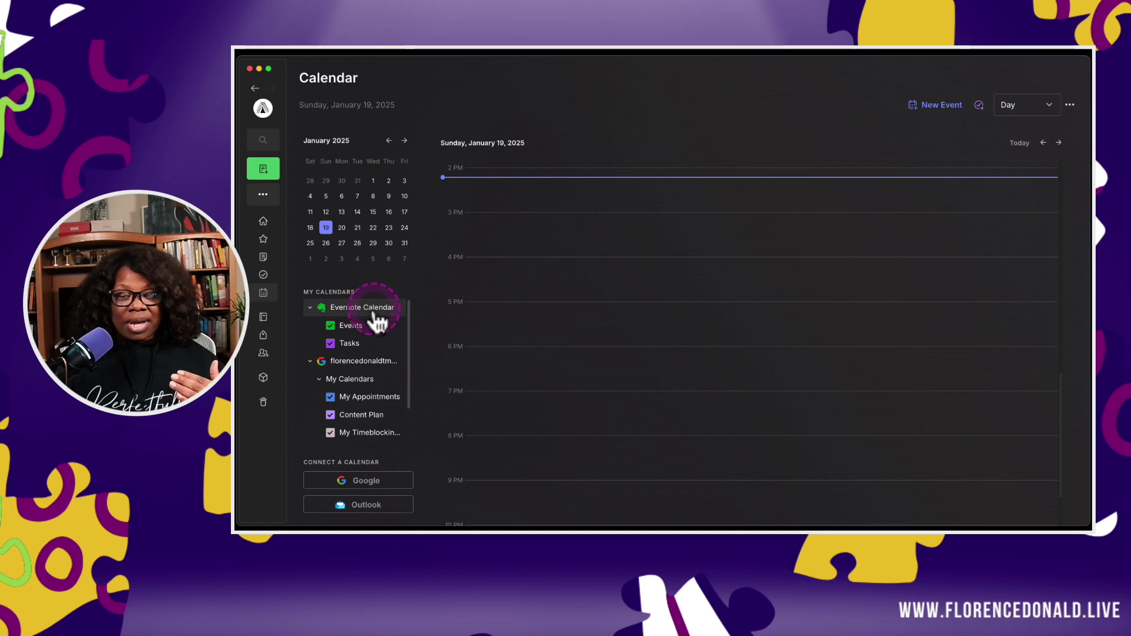
- Collapse Evernote Calendar, toggle the three Google calendars off and on, then hide US Holidays
{"action": "left_click", "coordinate": [309, 307]}
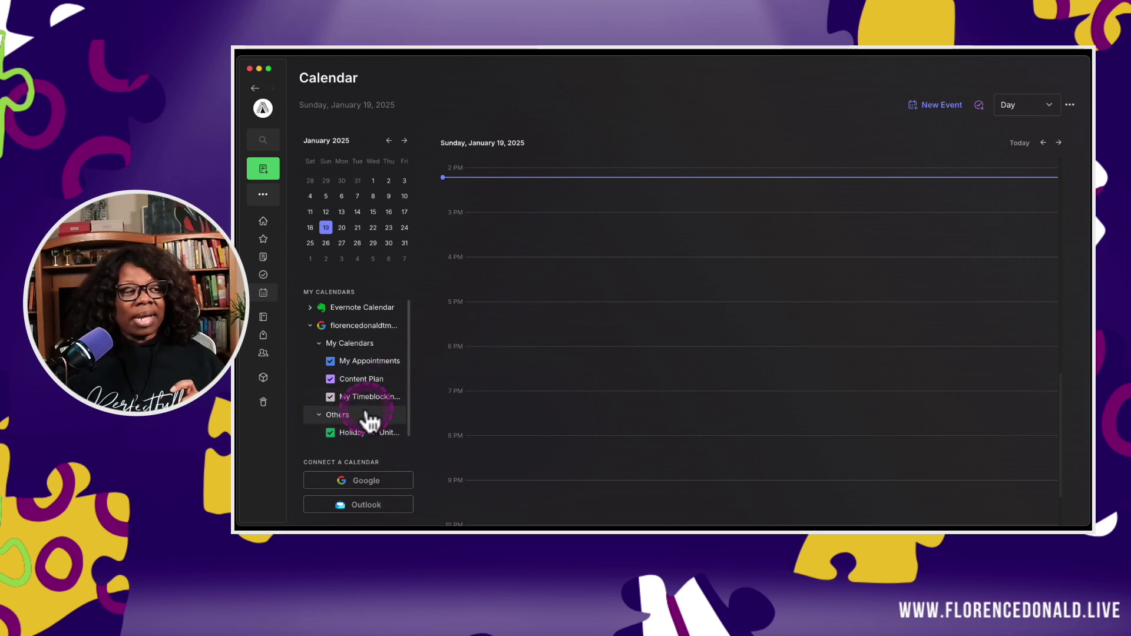
{"action": "left_click", "coordinate": [331, 398]}
{"action": "left_click", "coordinate": [330, 379]}
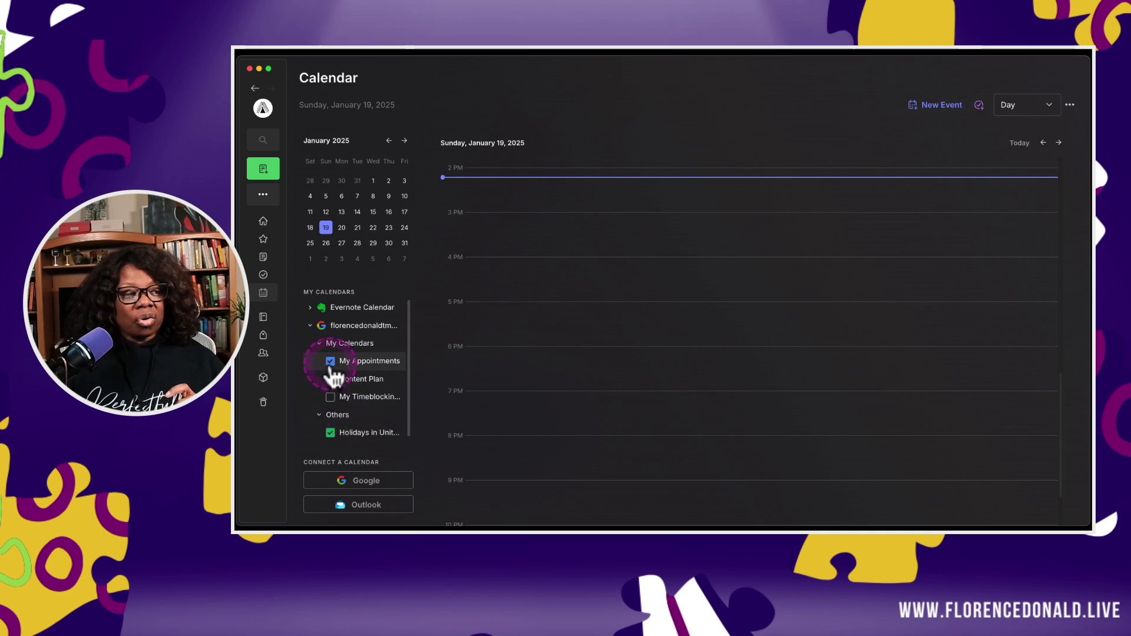
{"action": "left_click", "coordinate": [330, 361]}
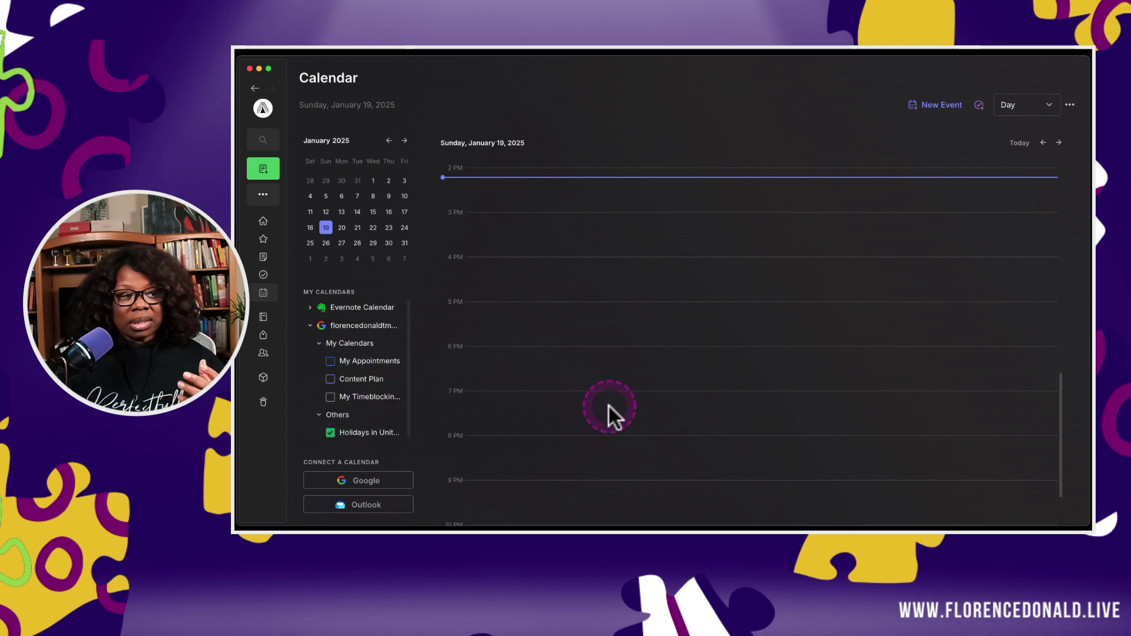
{"action": "left_click", "coordinate": [331, 361]}
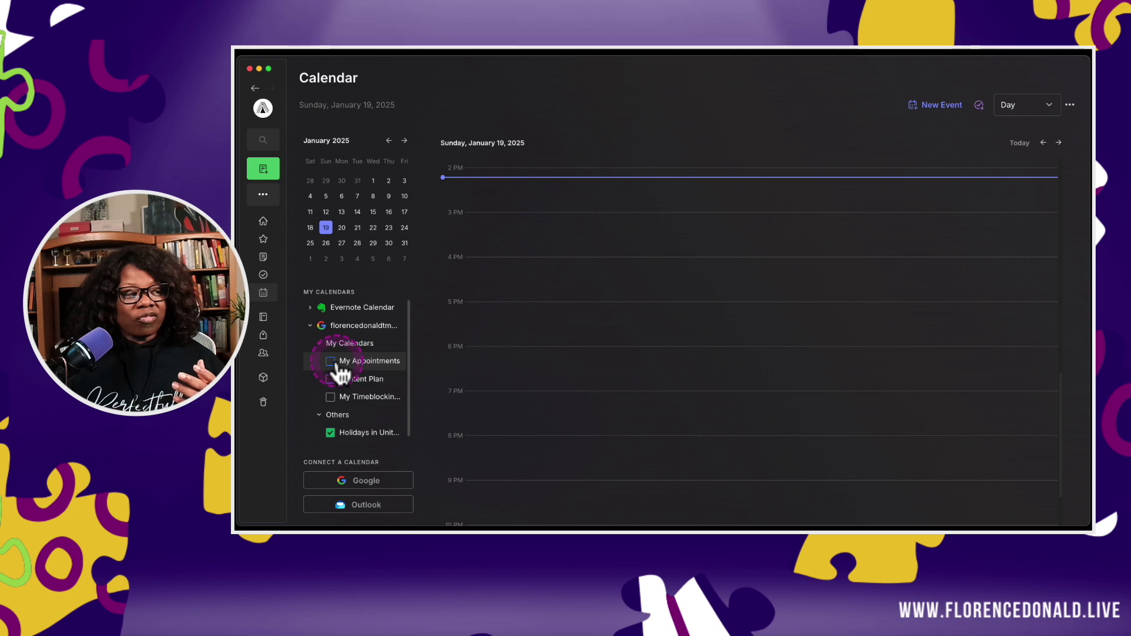
{"action": "left_click", "coordinate": [330, 379]}
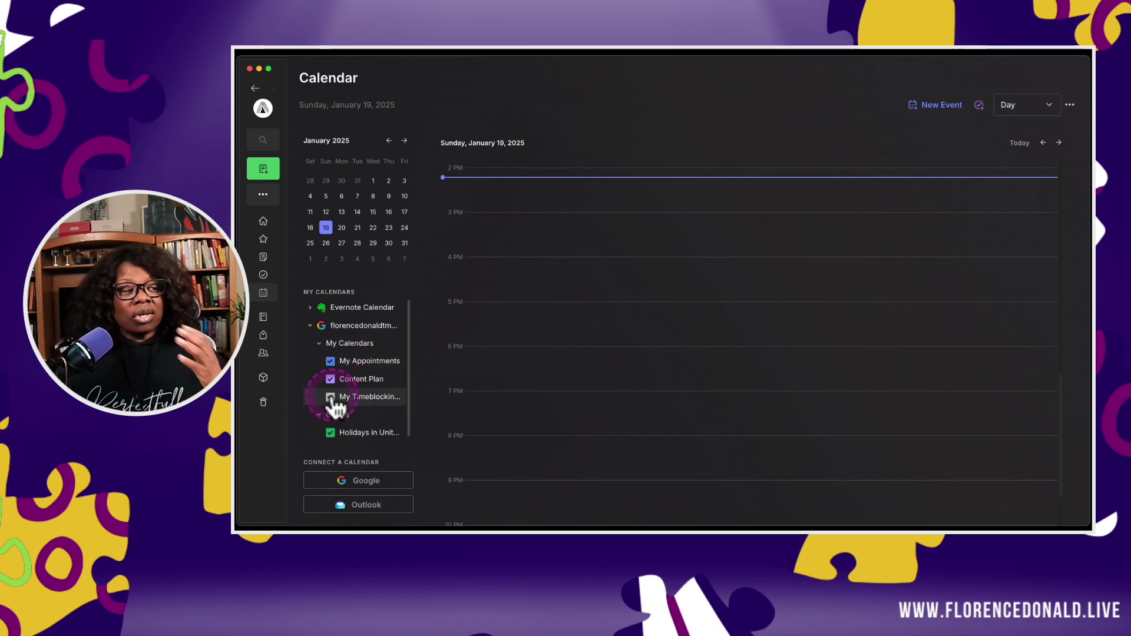
{"action": "left_click", "coordinate": [330, 398]}
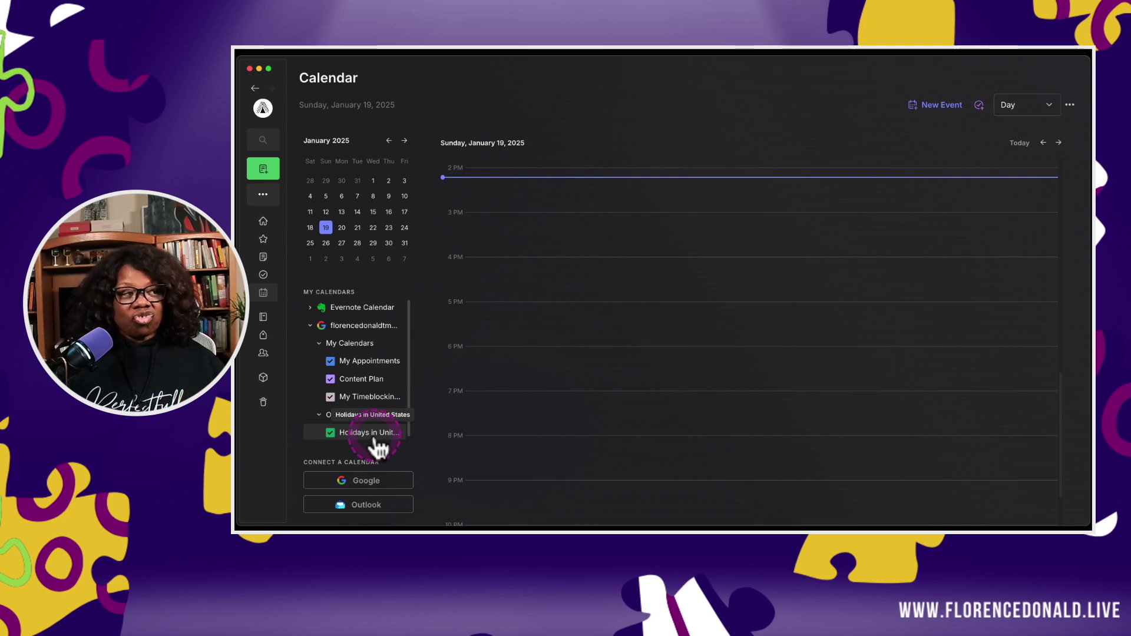
{"action": "left_click", "coordinate": [330, 434]}
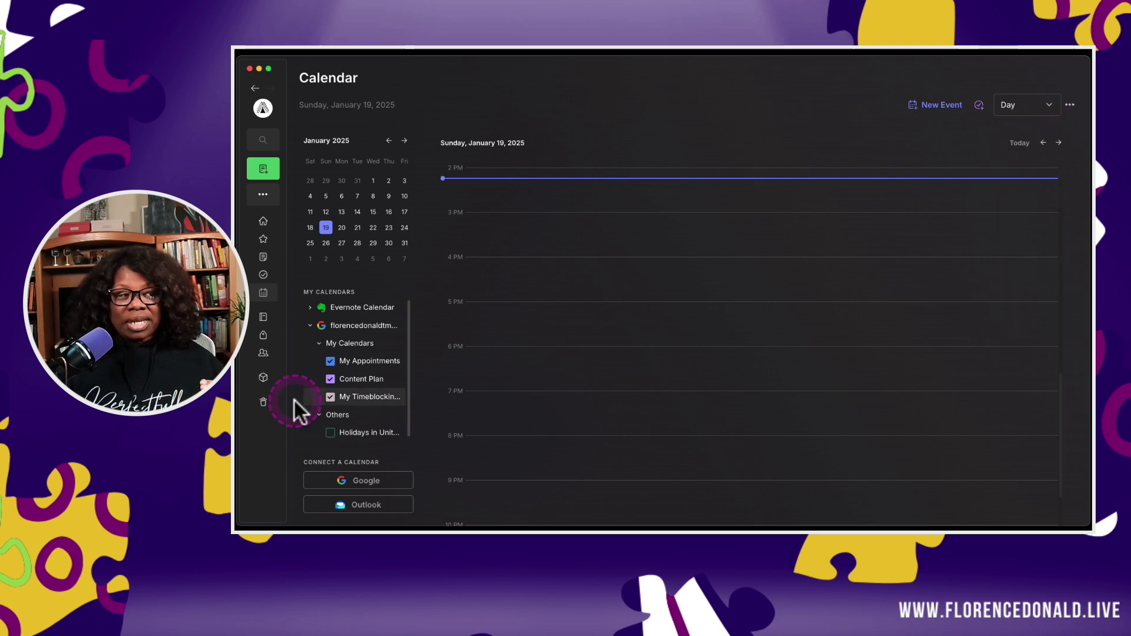
- Switch the calendar through the Week, Month and Schedule layouts
{"action": "left_click", "coordinate": [1049, 104]}
{"action": "left_click", "coordinate": [1011, 147]}
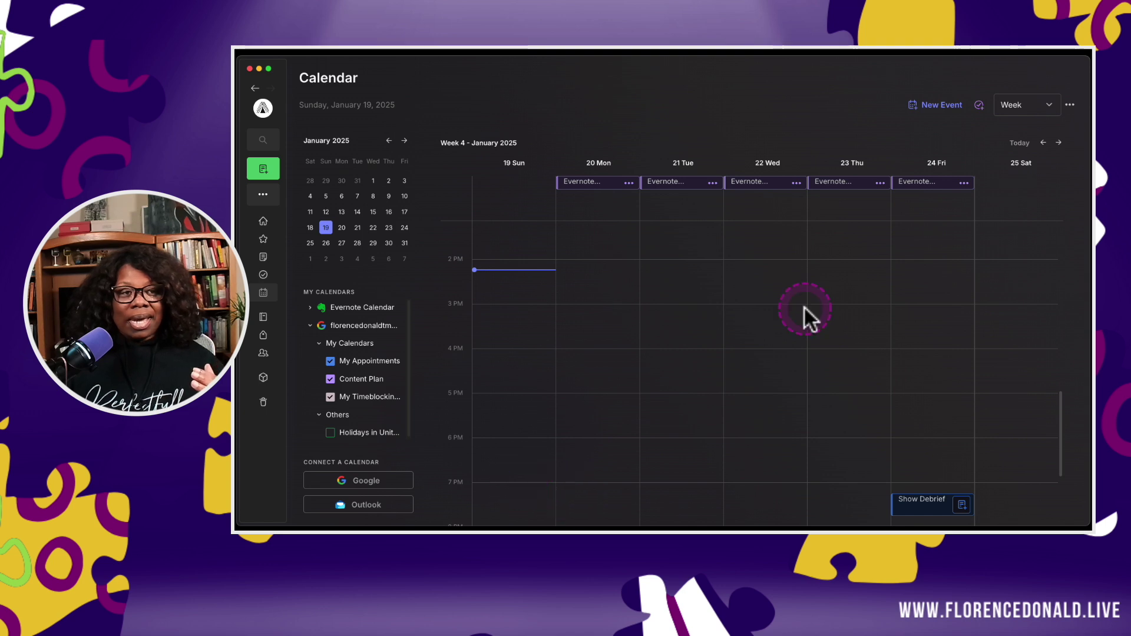
{"action": "left_click", "coordinate": [1050, 106]}
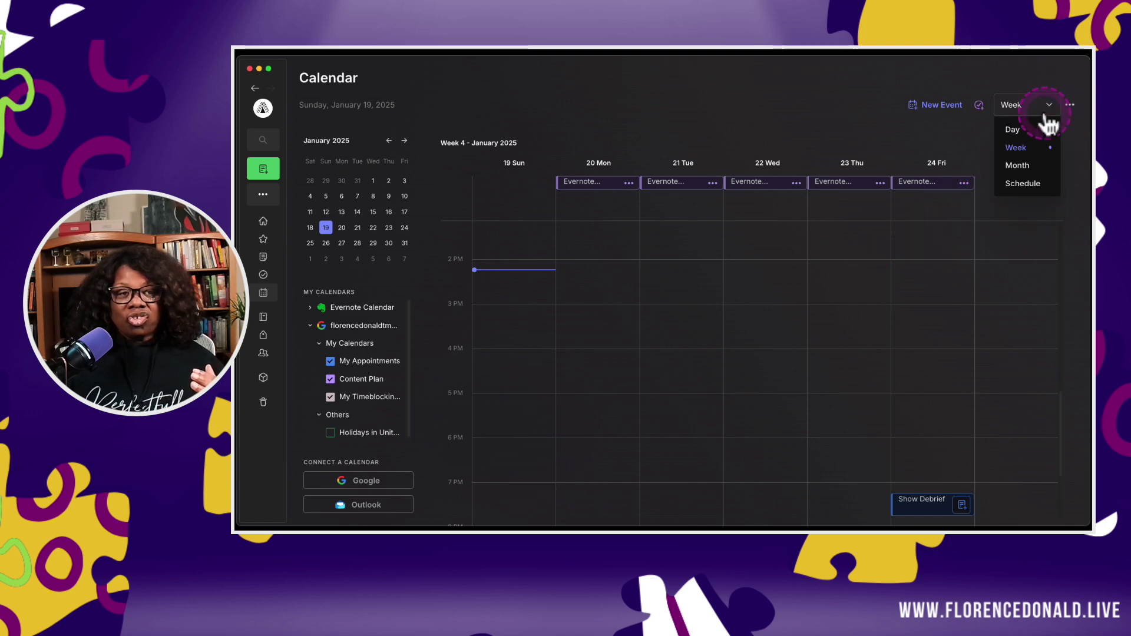
{"action": "left_click", "coordinate": [1014, 164]}
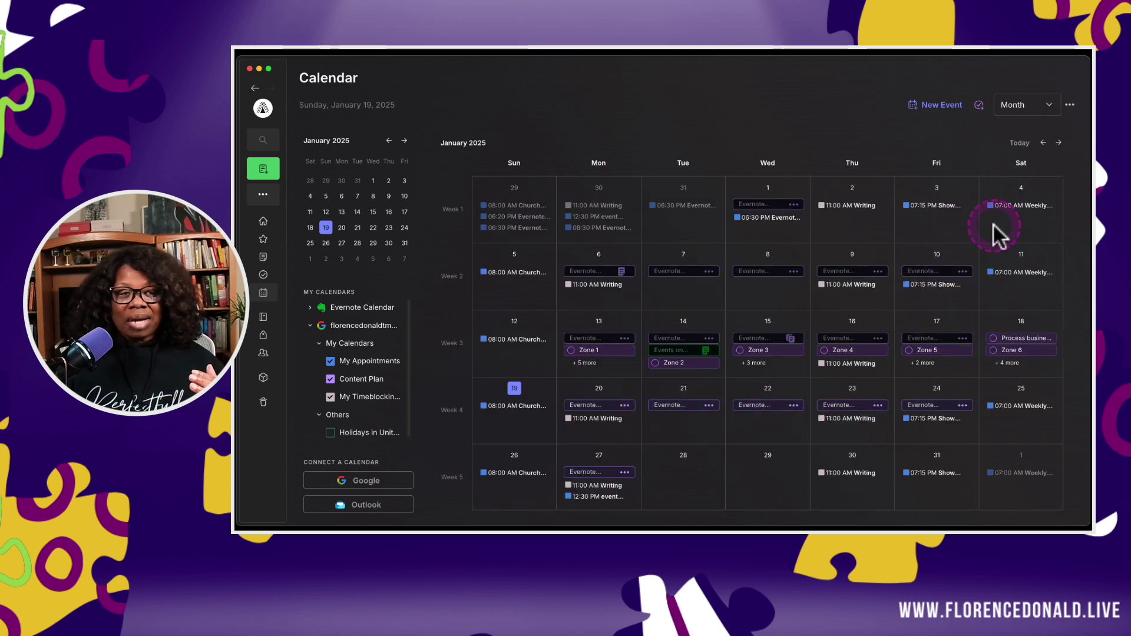
{"action": "left_click", "coordinate": [1050, 106]}
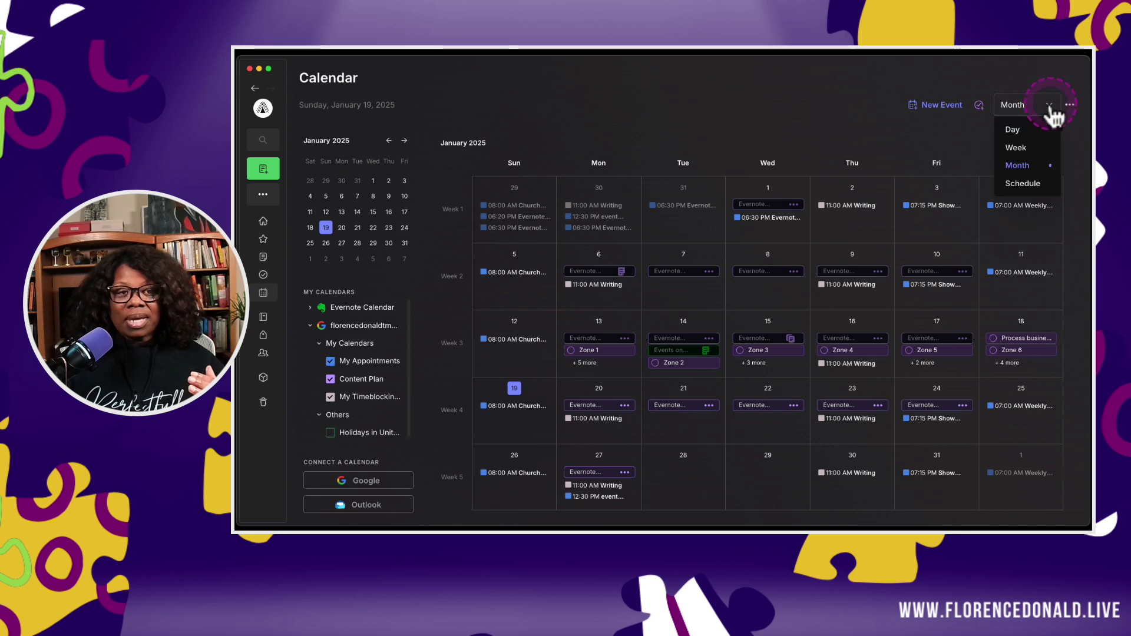
{"action": "left_click", "coordinate": [1023, 183]}
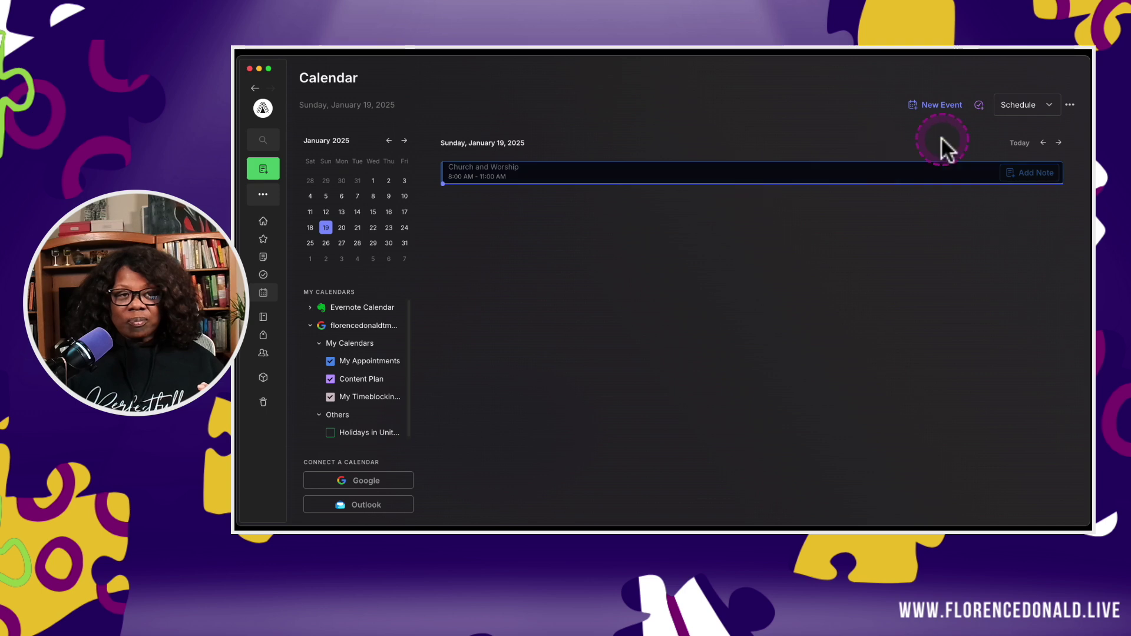
- Return the calendar to the Week view for Week 4 of January 2025
{"action": "left_click", "coordinate": [1069, 105]}
{"action": "left_click", "coordinate": [1049, 109]}
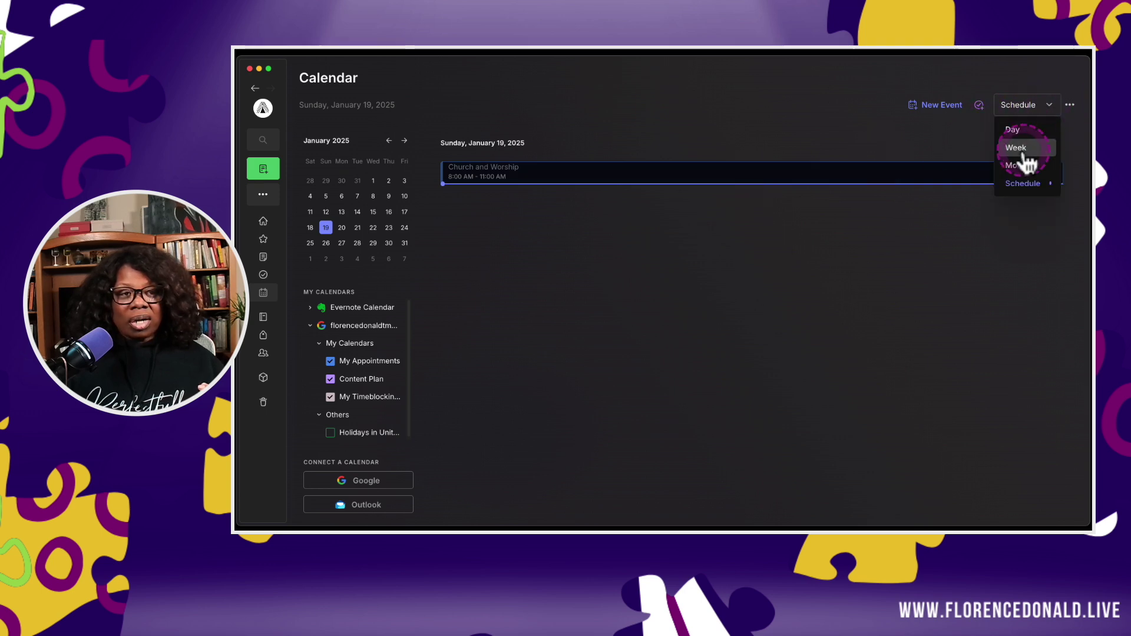
{"action": "left_click", "coordinate": [1019, 154]}
{"action": "left_click", "coordinate": [735, 290]}
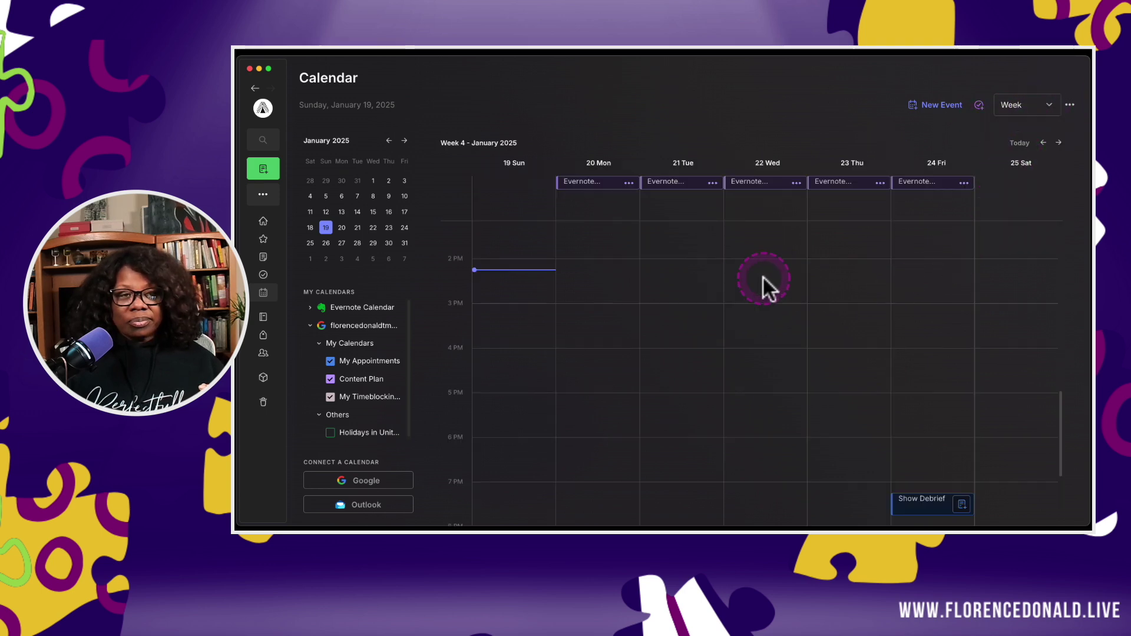
{"action": "left_click", "coordinate": [1070, 106]}
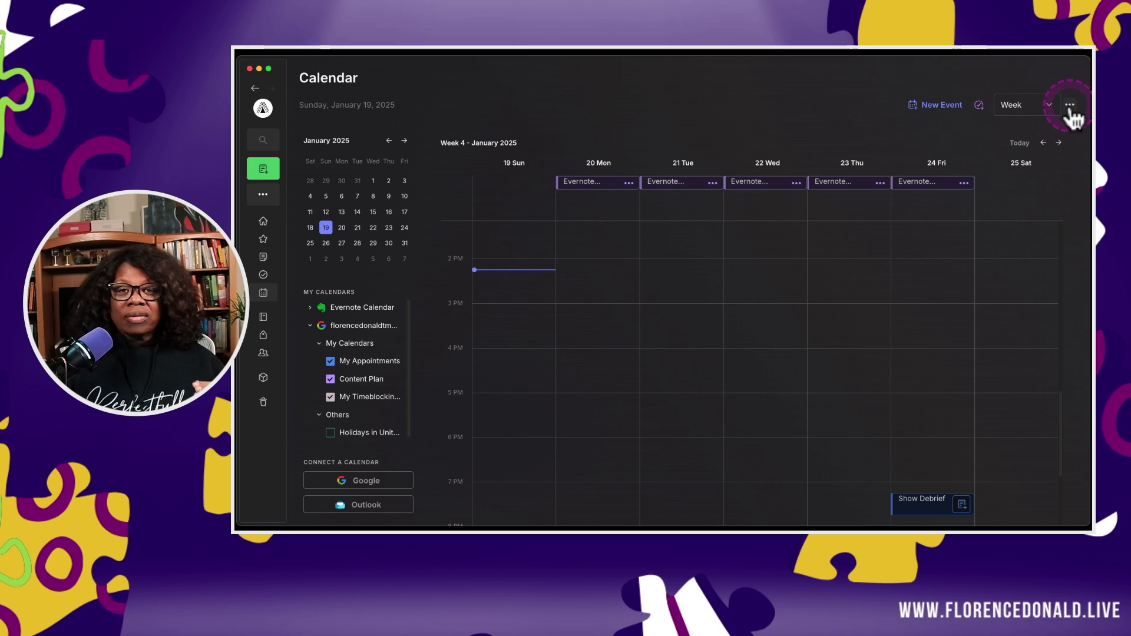
- Review the Start week on choices, then bring up Calendar settings
{"action": "left_click", "coordinate": [1071, 106]}
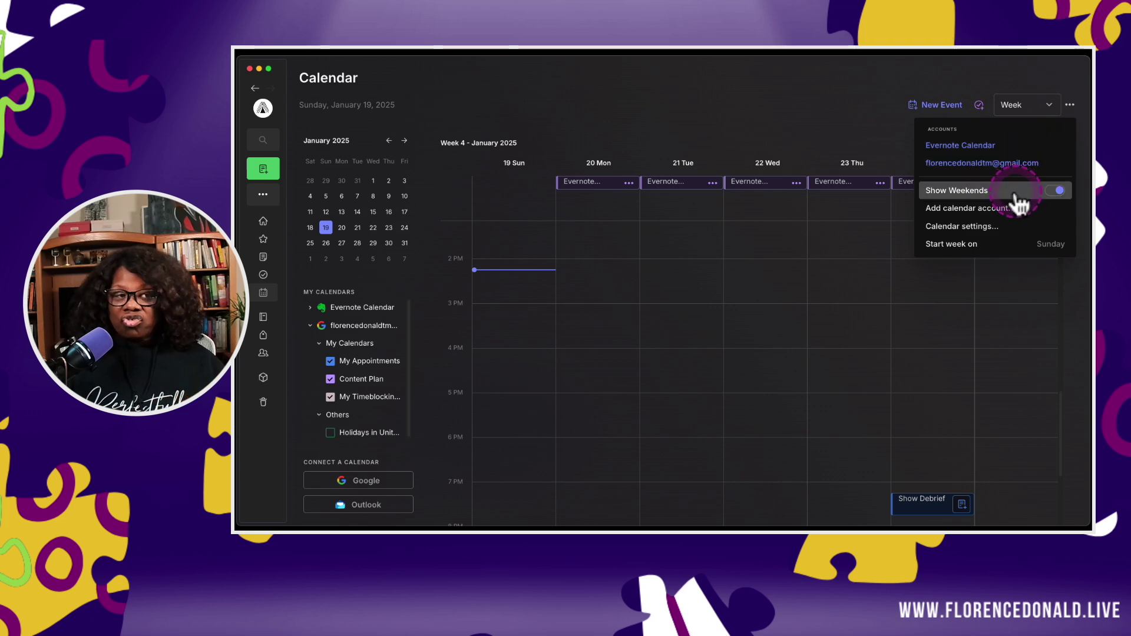
{"action": "left_click", "coordinate": [996, 245]}
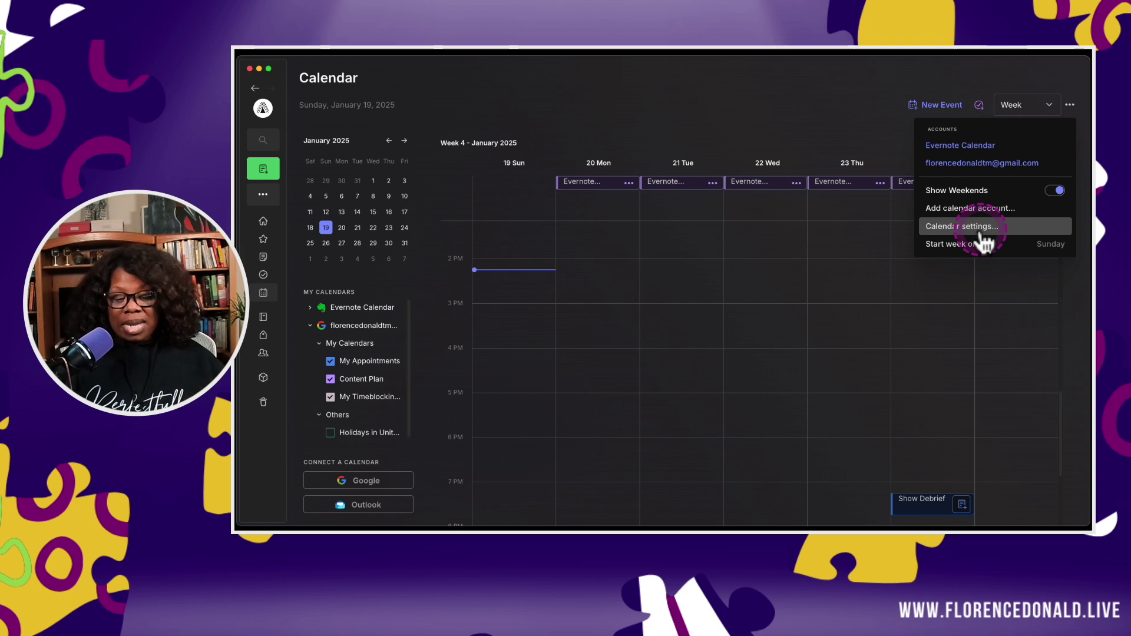
{"action": "left_click", "coordinate": [983, 236]}
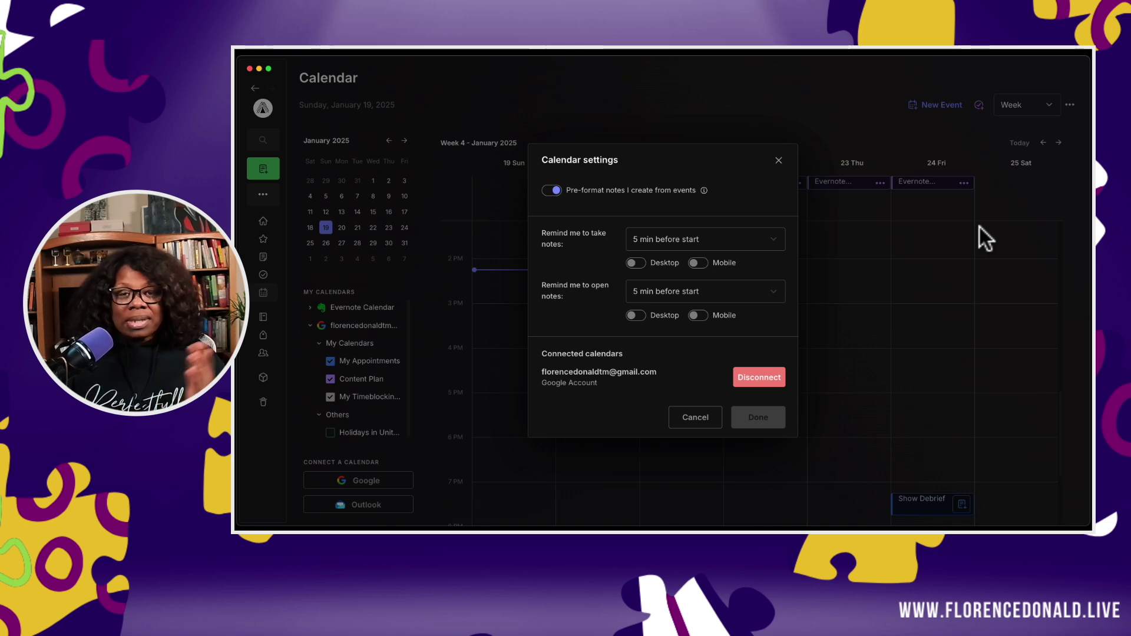
- Switch off pre-formatting of notes created from events and enable the Desktop take-notes reminder
{"action": "left_click", "coordinate": [970, 210]}
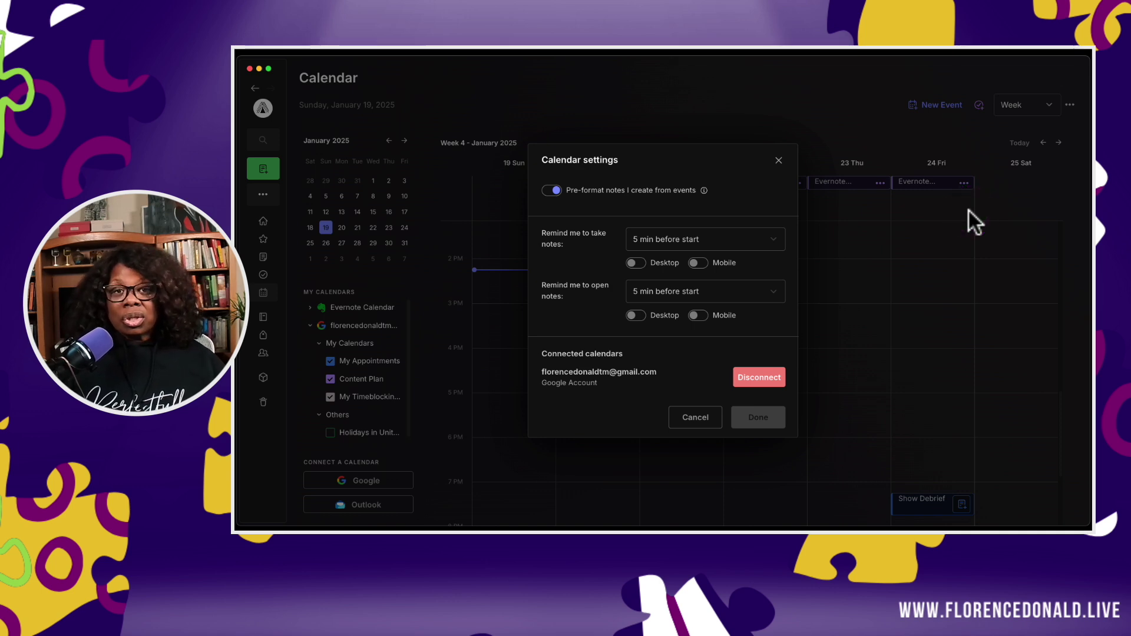
{"action": "left_click", "coordinate": [694, 149]}
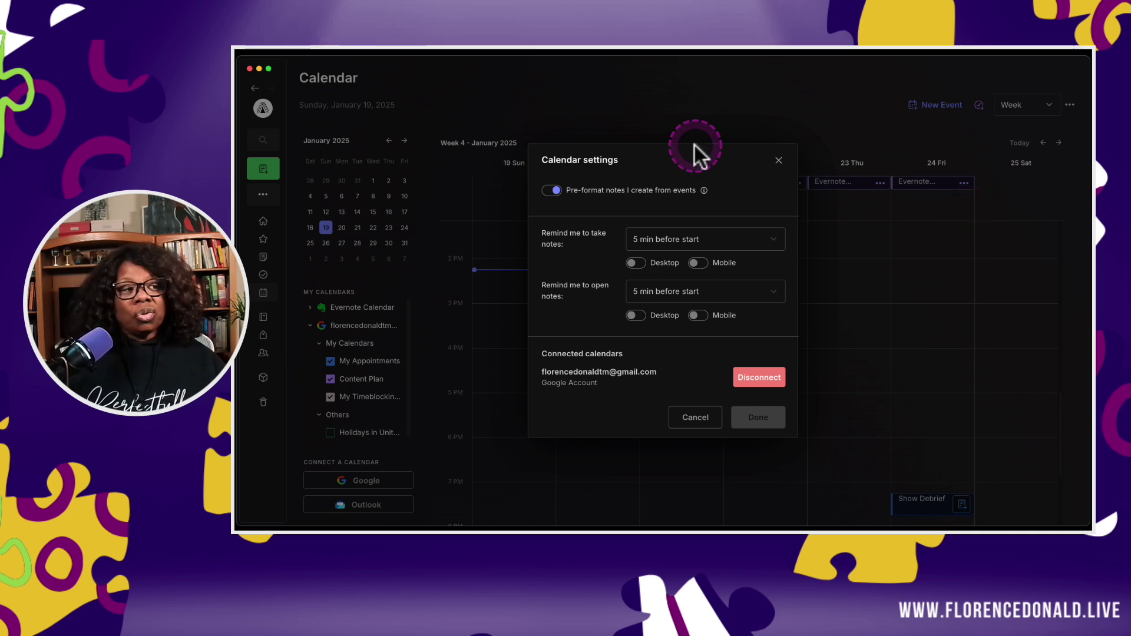
{"action": "left_click", "coordinate": [617, 203]}
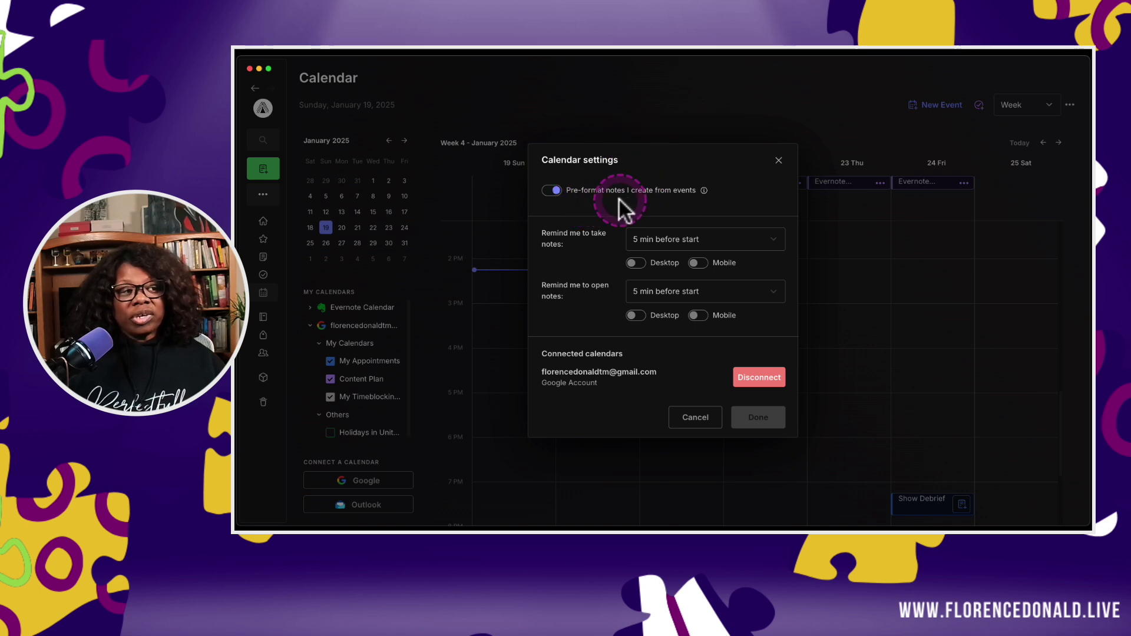
{"action": "left_click", "coordinate": [674, 200]}
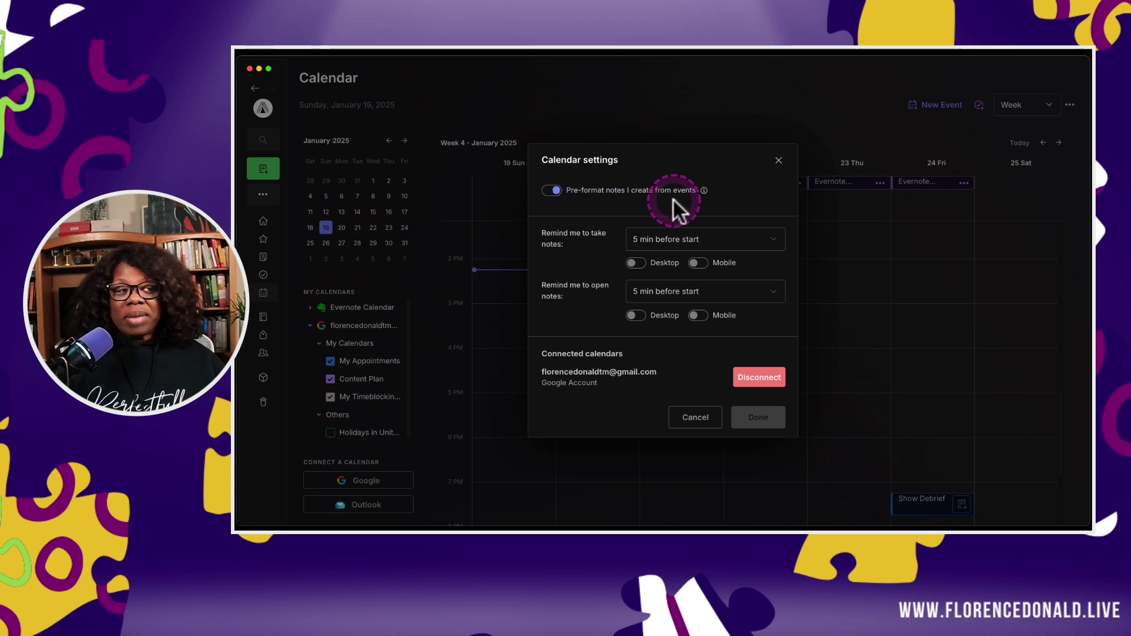
{"action": "left_click", "coordinate": [703, 190]}
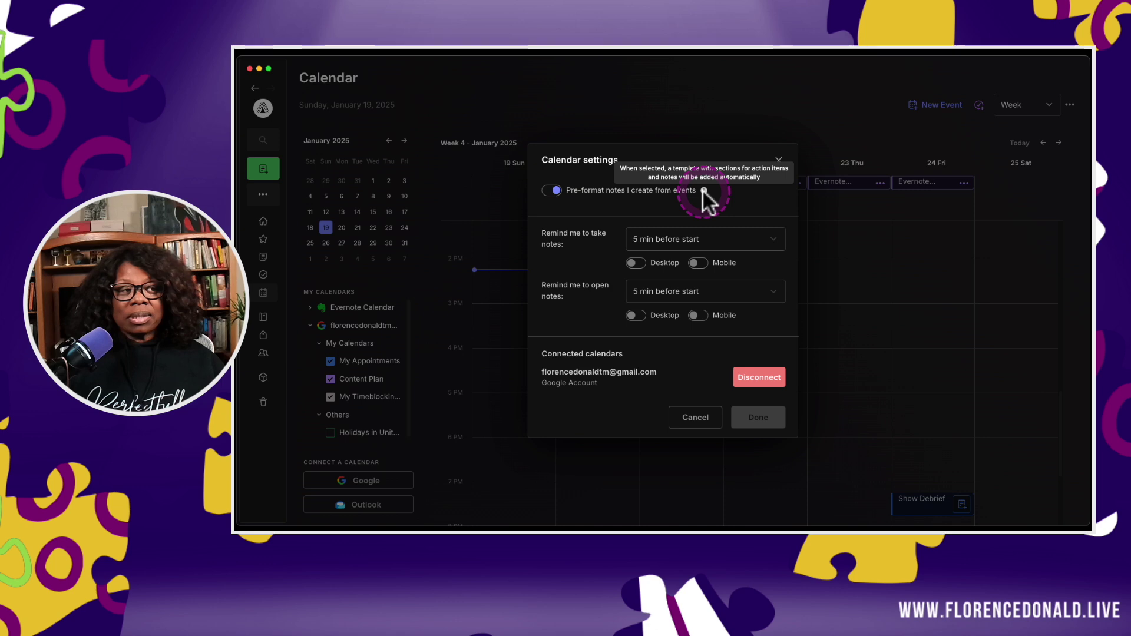
{"action": "left_click", "coordinate": [703, 190]}
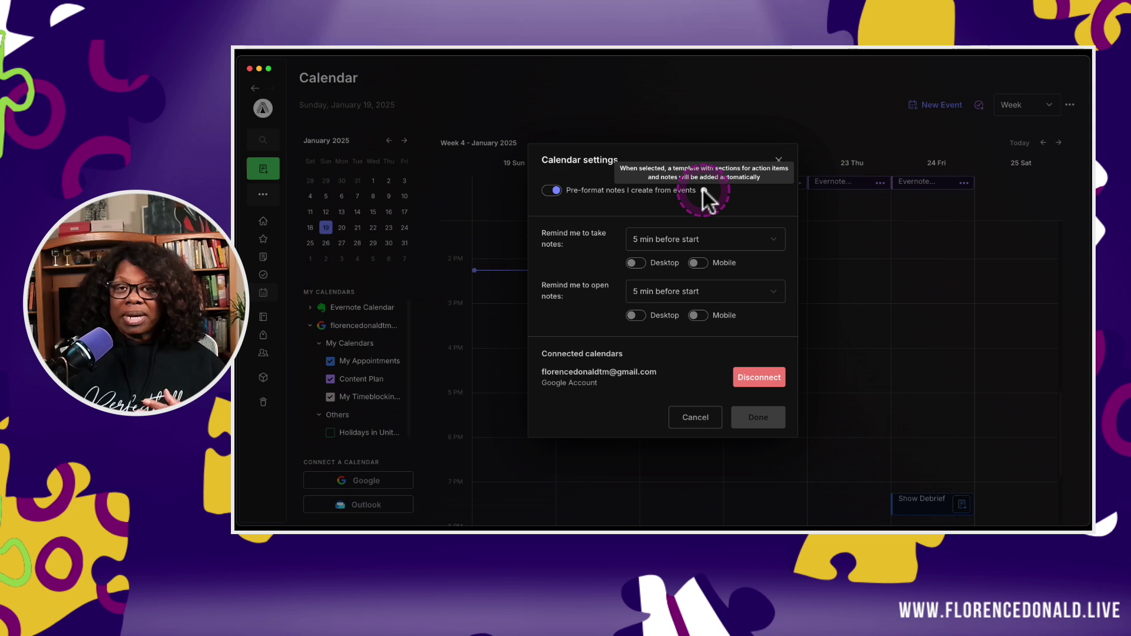
{"action": "left_click", "coordinate": [554, 191]}
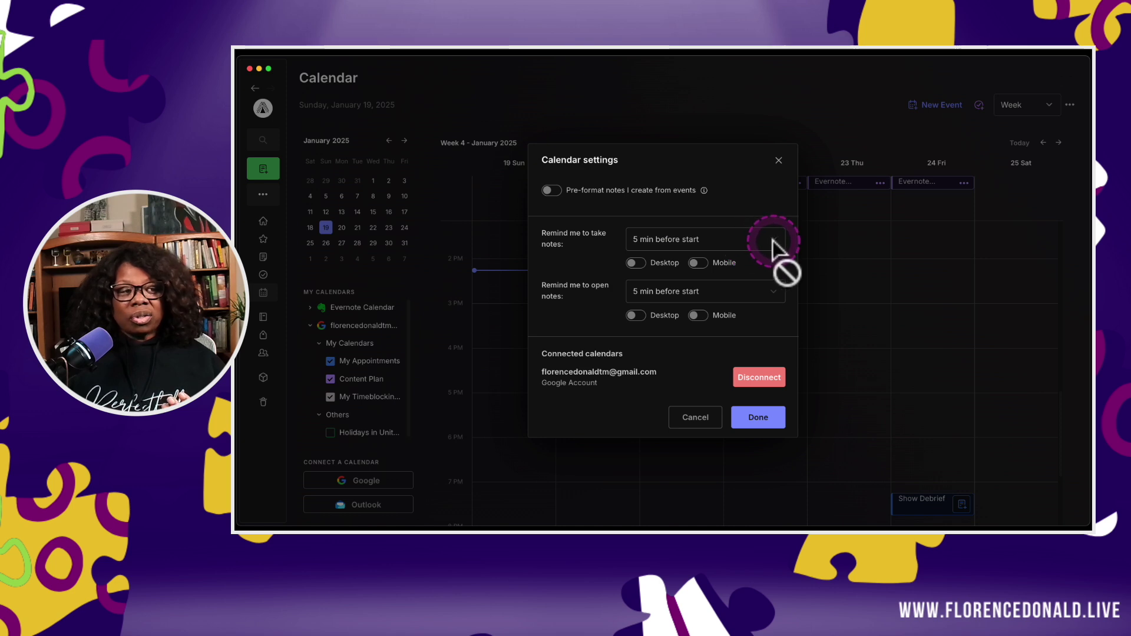
{"action": "left_click", "coordinate": [635, 263]}
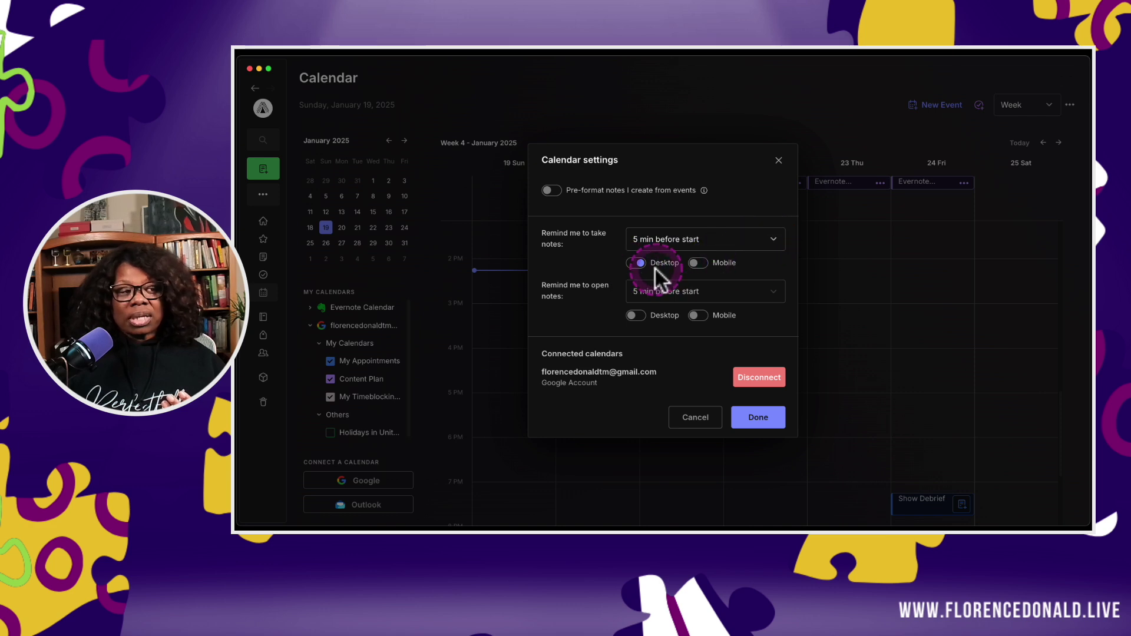
- Turn on the Mobile and Desktop toggles for the take-notes and open-notes reminders
{"action": "left_click", "coordinate": [698, 264]}
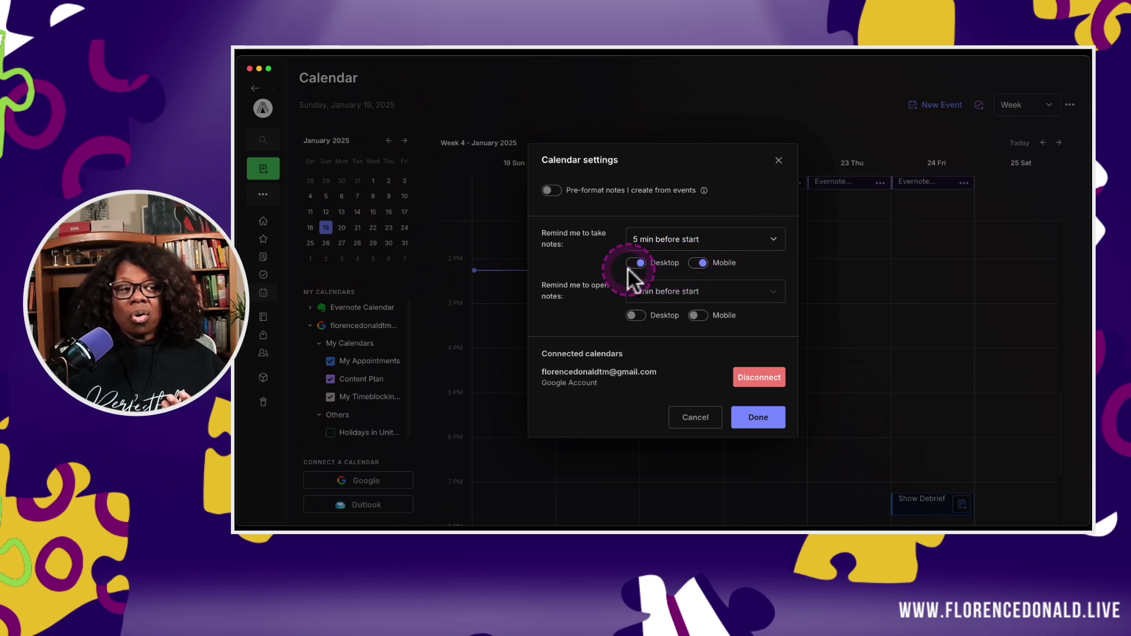
{"action": "left_click", "coordinate": [698, 264]}
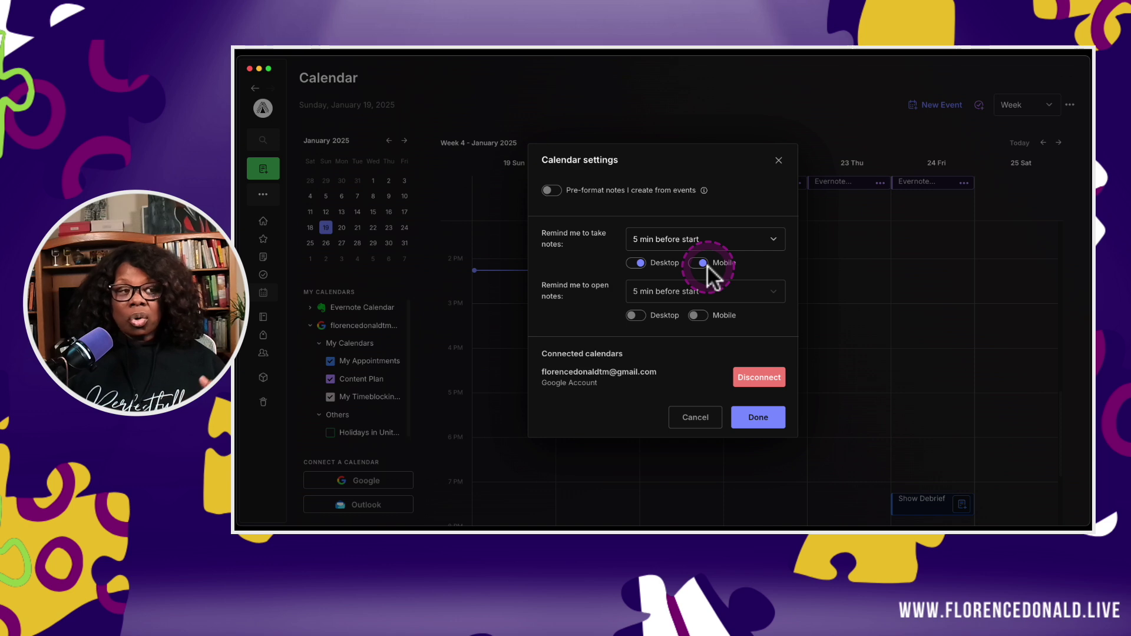
{"action": "left_click", "coordinate": [635, 316]}
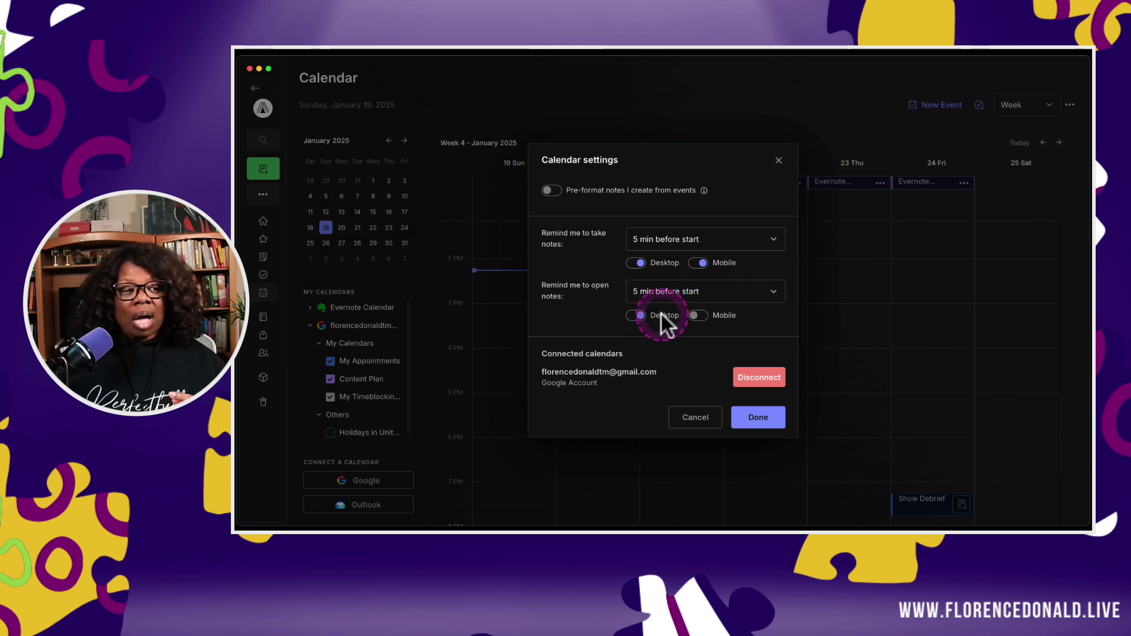
{"action": "left_click", "coordinate": [697, 316]}
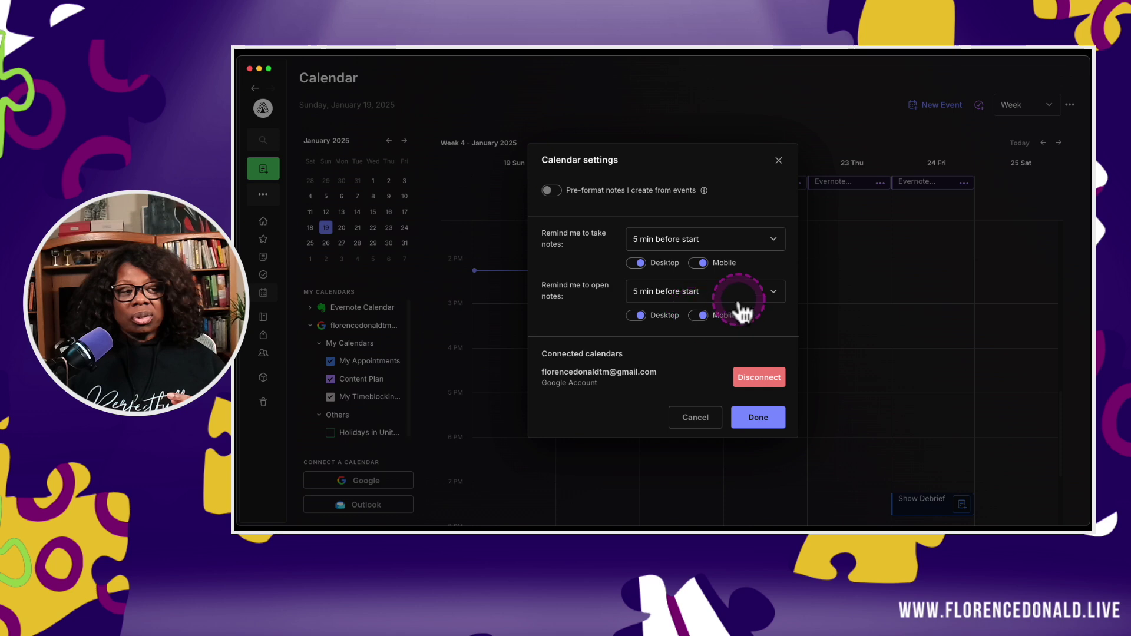
- Set both reminders to 10 min before start, turn Mobile off, and save the settings
{"action": "left_click", "coordinate": [774, 239]}
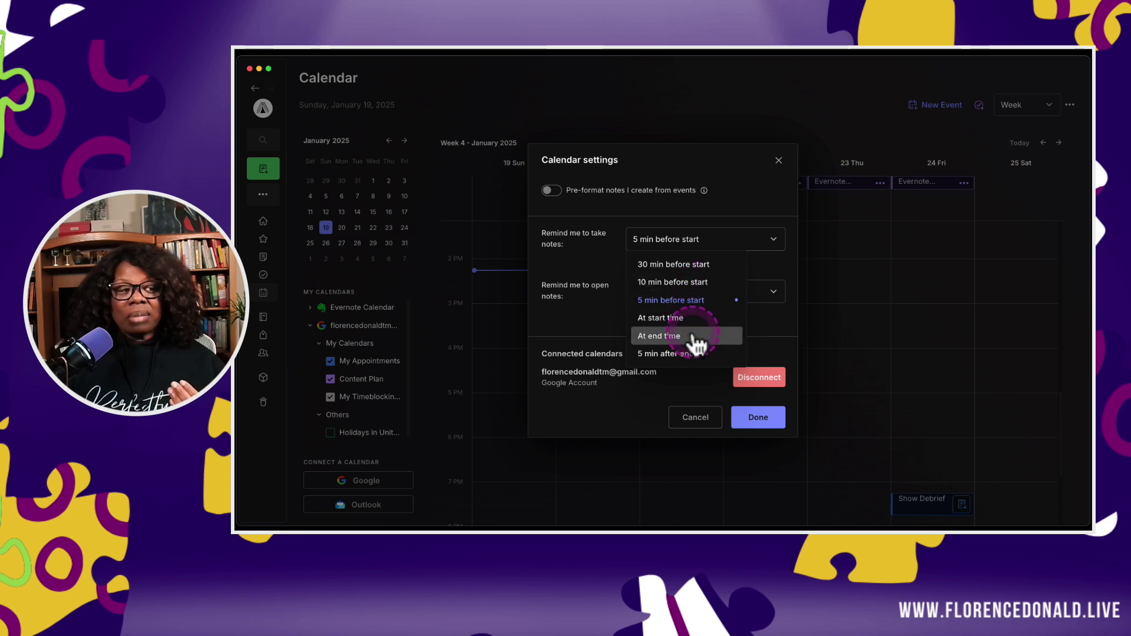
{"action": "left_click", "coordinate": [688, 283]}
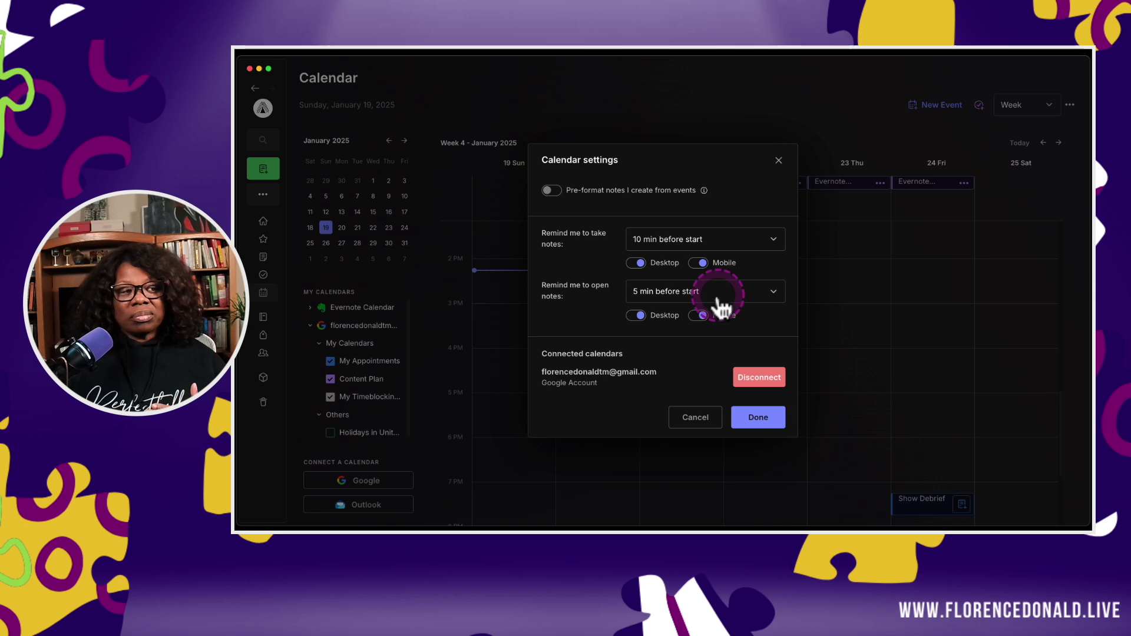
{"action": "left_click", "coordinate": [700, 264]}
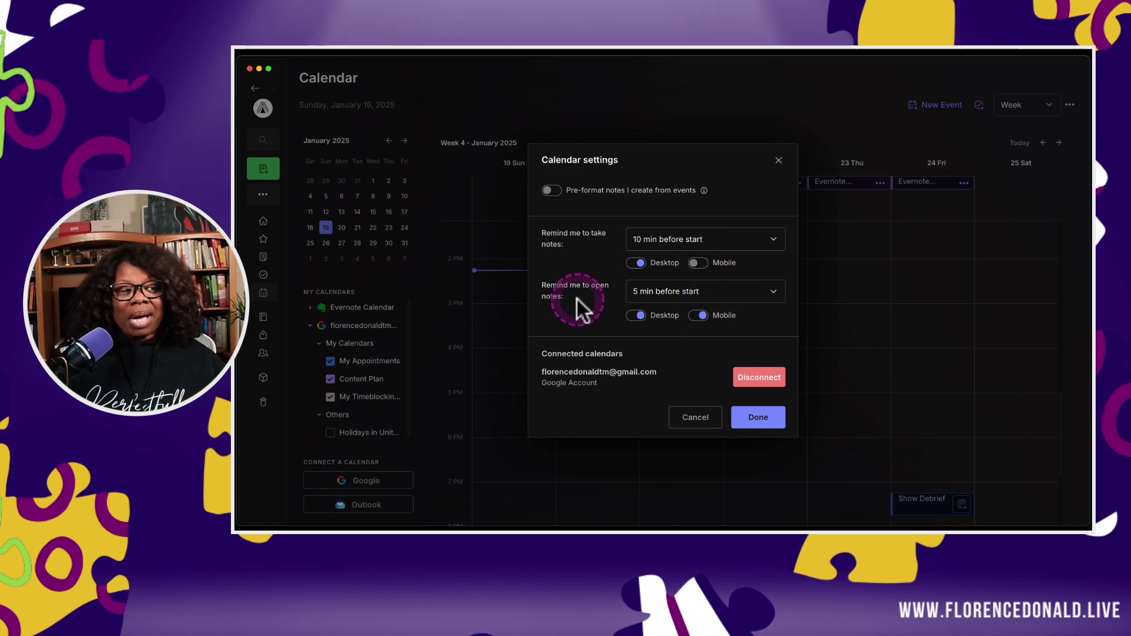
{"action": "left_click", "coordinate": [773, 292]}
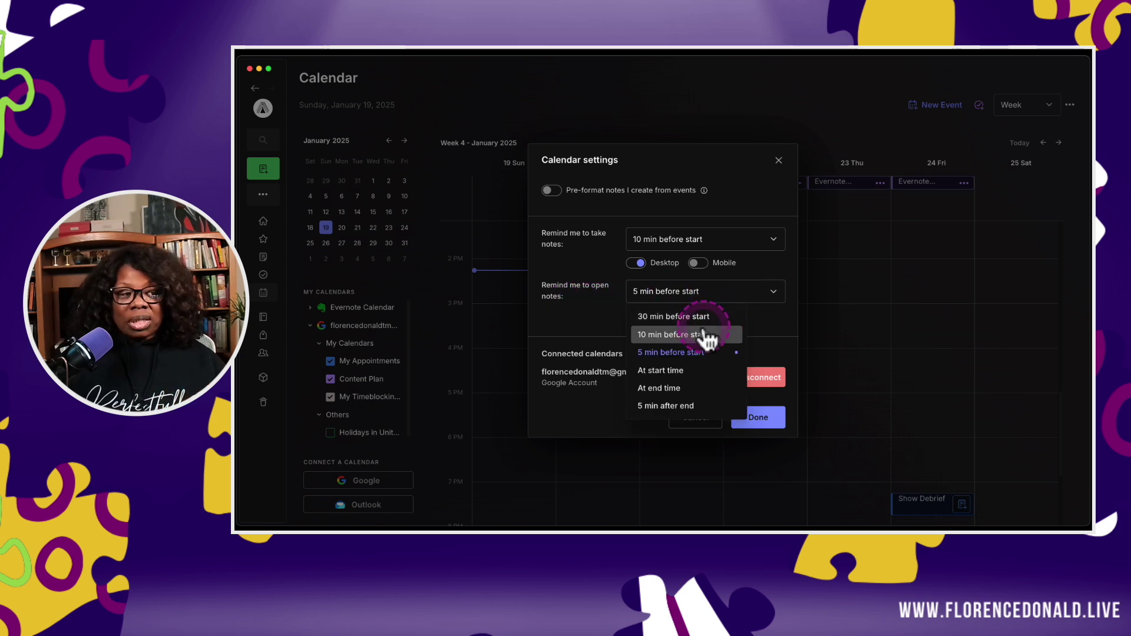
{"action": "left_click", "coordinate": [701, 335]}
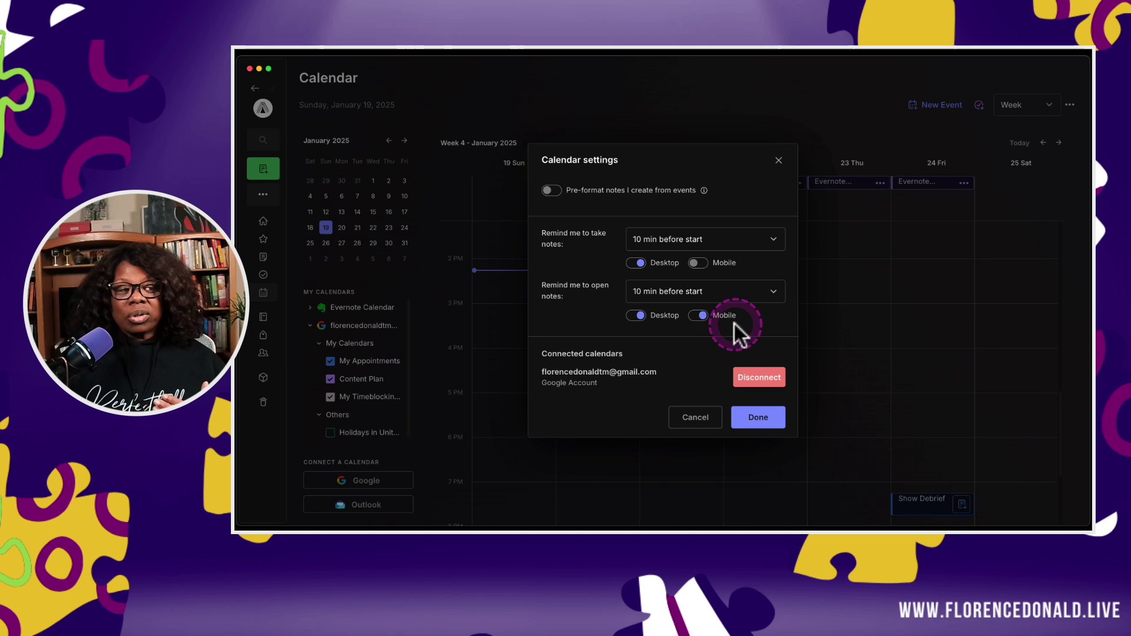
{"action": "left_click", "coordinate": [704, 315]}
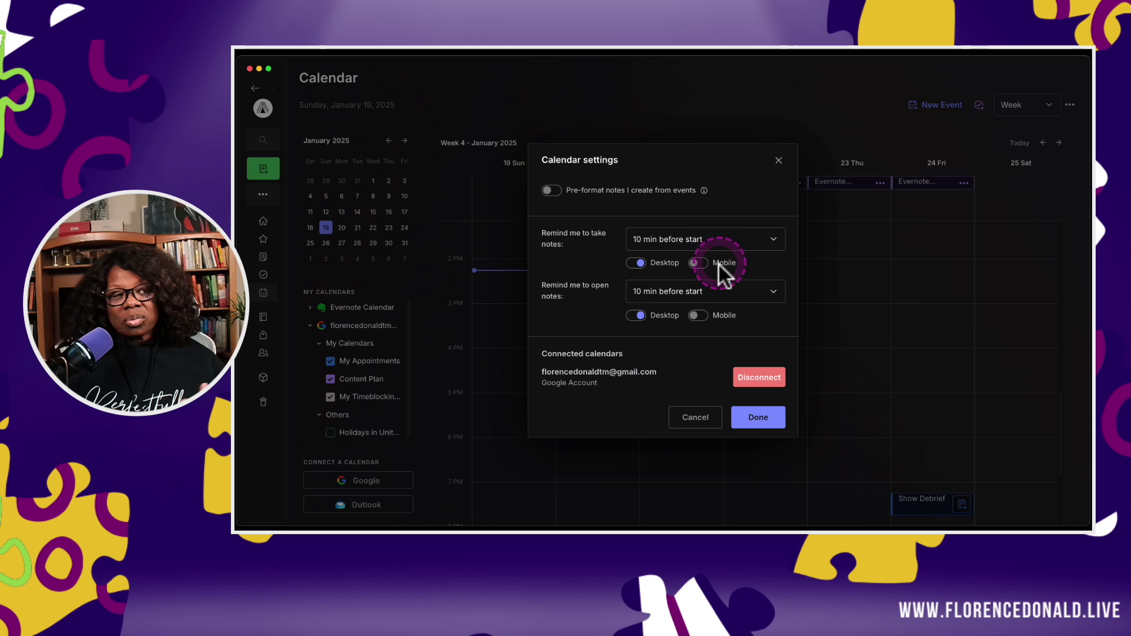
{"action": "left_click", "coordinate": [756, 418]}
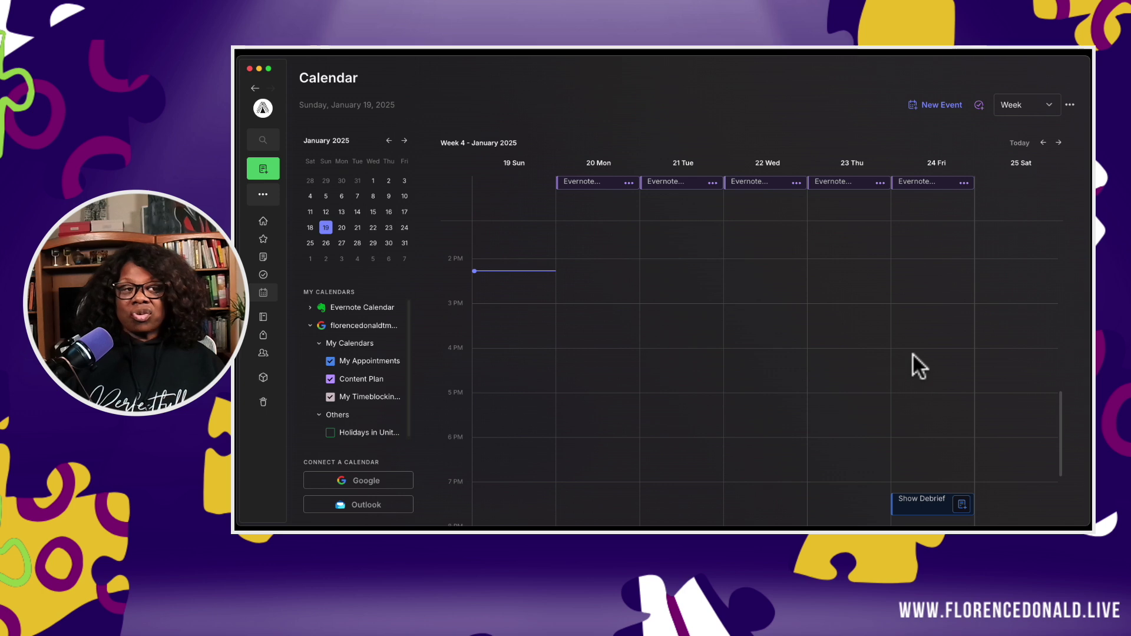
{"action": "left_click", "coordinate": [921, 111]}
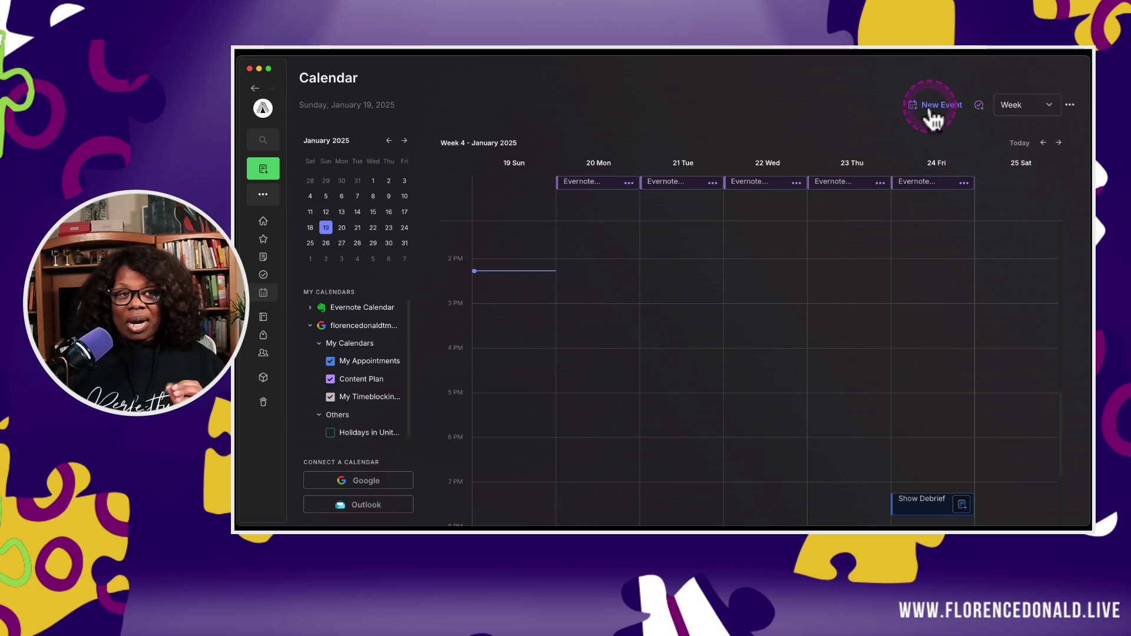
- Start a new event titled 'Watch Ravens Game'
{"action": "left_click", "coordinate": [928, 115]}
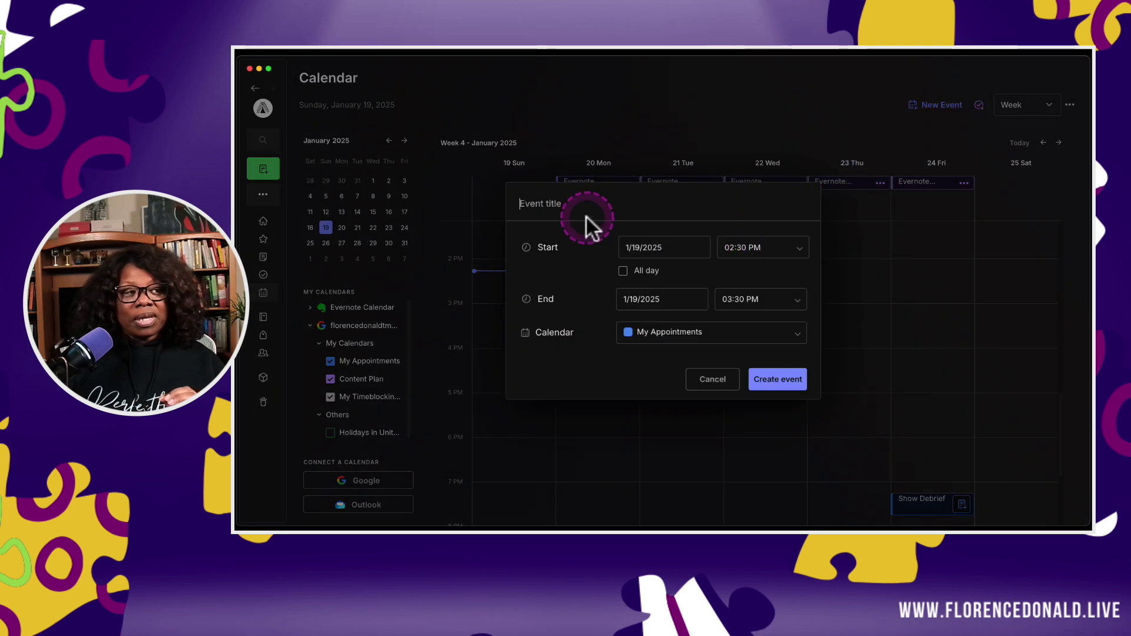
{"action": "left_click", "coordinate": [571, 211]}
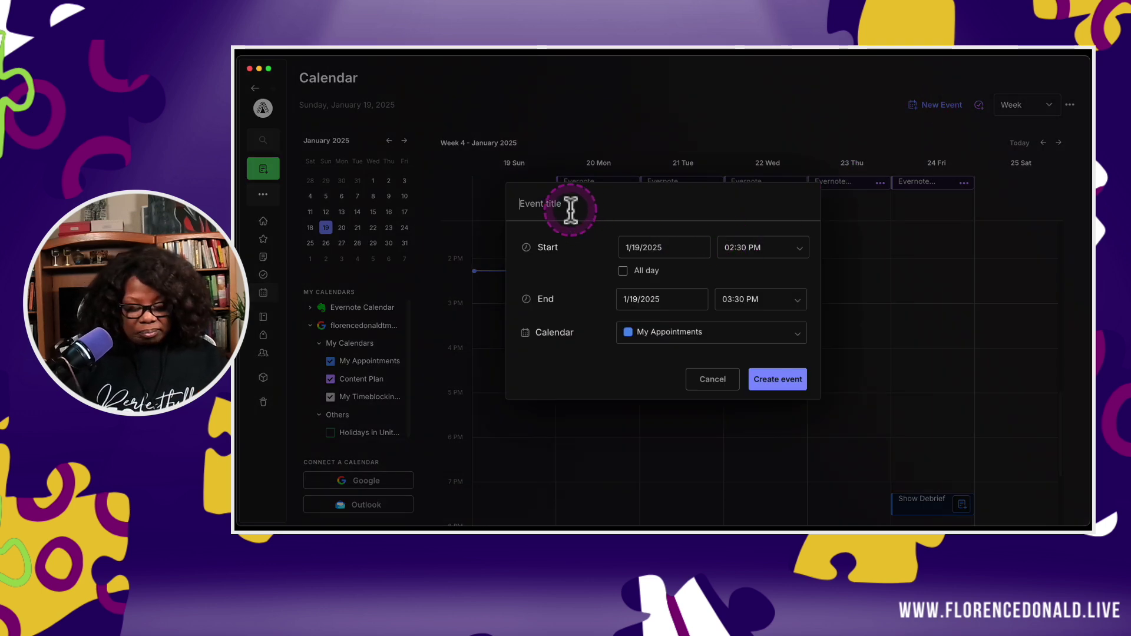
{"action": "type", "text": "Watch"}
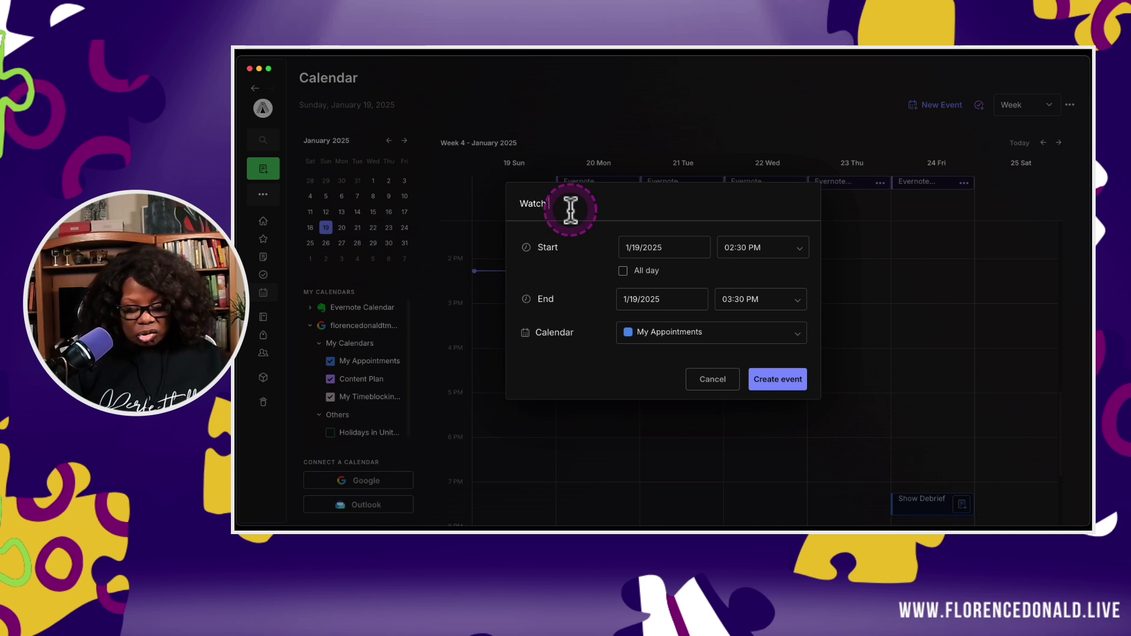
{"action": "type", "text": " Ravens Game"}
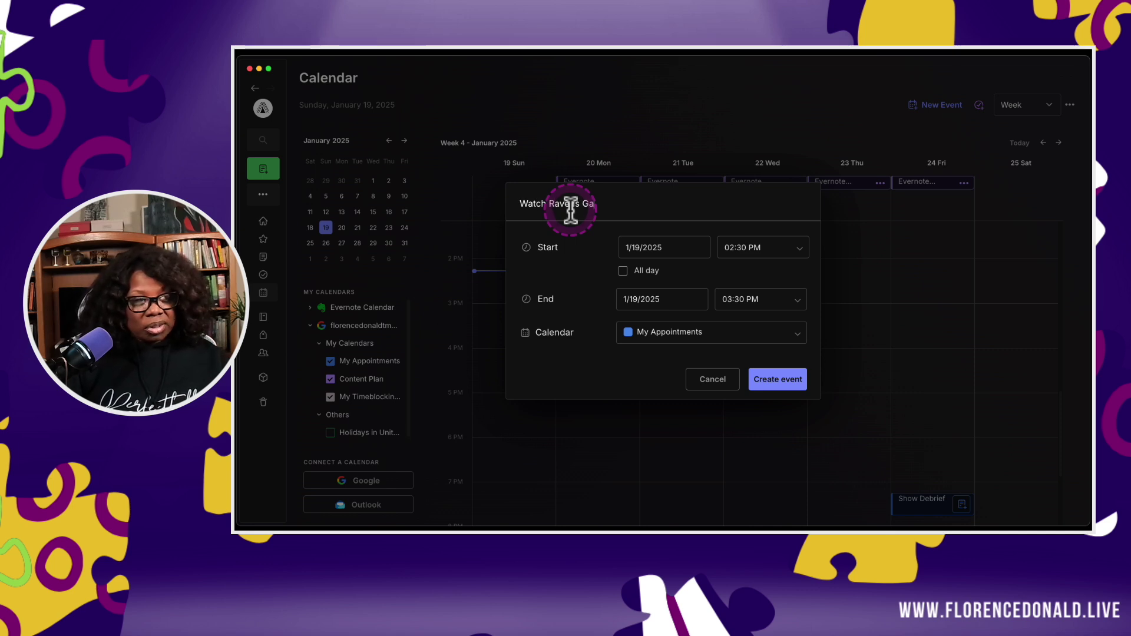
- Set the event to run from 6:15 PM to 9:30 PM
{"action": "left_click", "coordinate": [800, 250]}
{"action": "scroll", "coordinate": [765, 360], "scroll_direction": "down", "scroll_amount": 2}
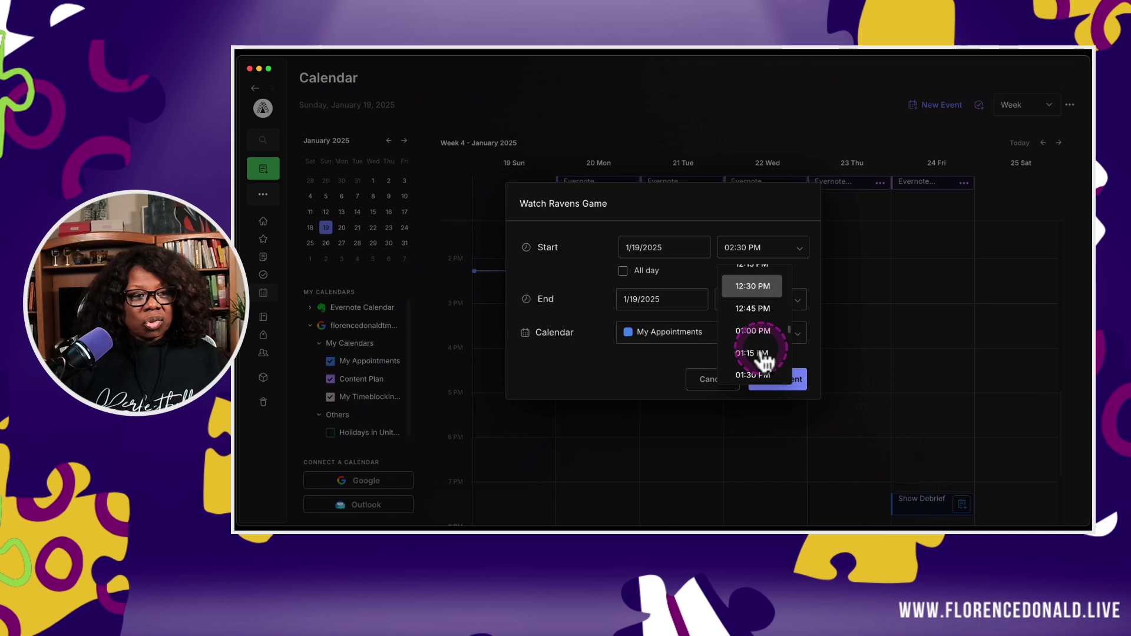
{"action": "scroll", "coordinate": [765, 360], "scroll_direction": "down", "scroll_amount": 10}
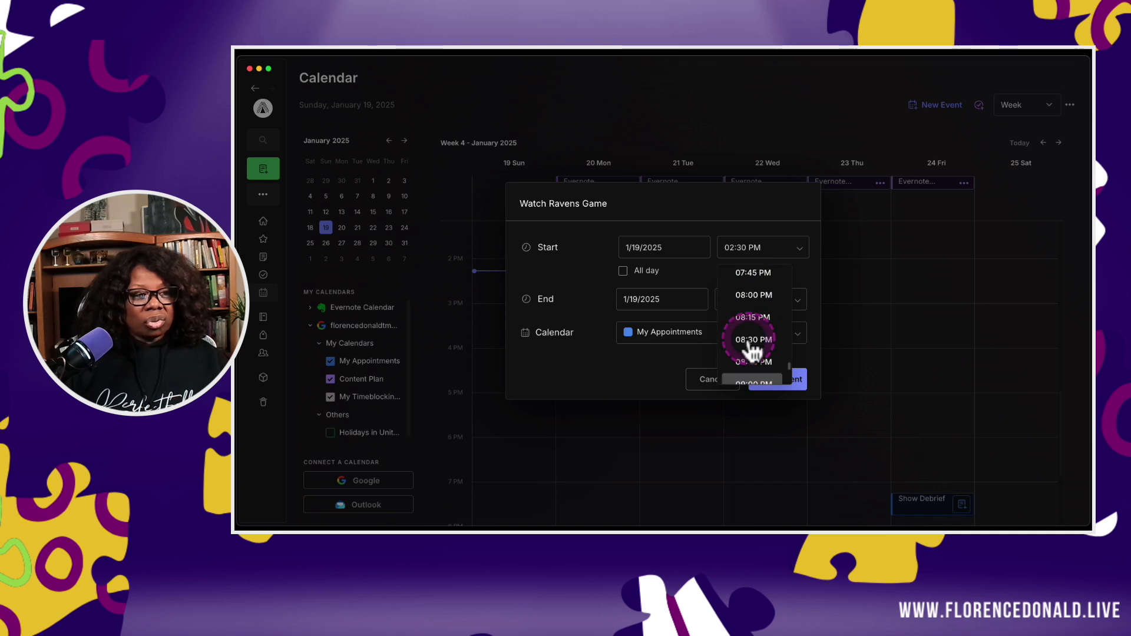
{"action": "scroll", "coordinate": [756, 334], "scroll_direction": "up", "scroll_amount": 1}
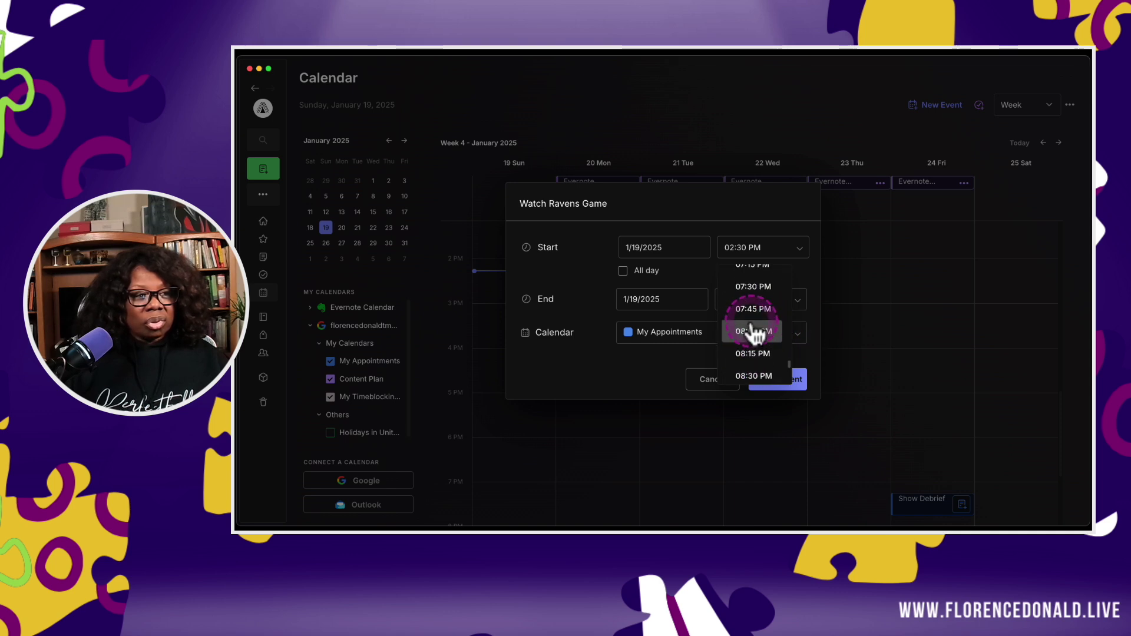
{"action": "scroll", "coordinate": [755, 330], "scroll_direction": "up", "scroll_amount": 7}
{"action": "scroll", "coordinate": [757, 324], "scroll_direction": "down", "scroll_amount": 3}
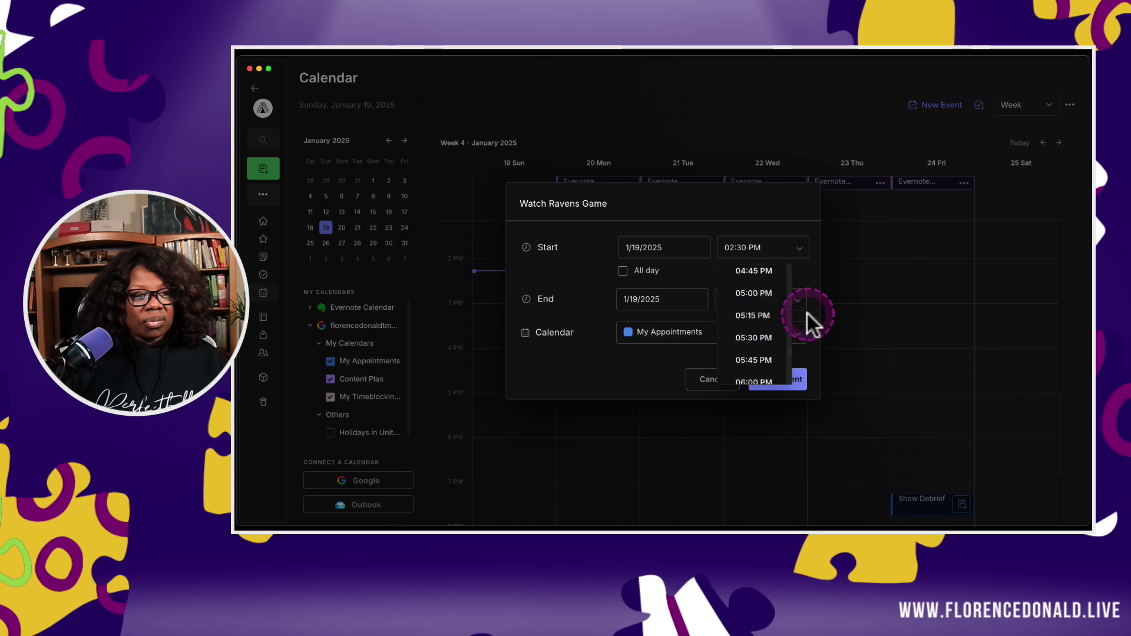
{"action": "scroll", "coordinate": [765, 351], "scroll_direction": "down", "scroll_amount": 1}
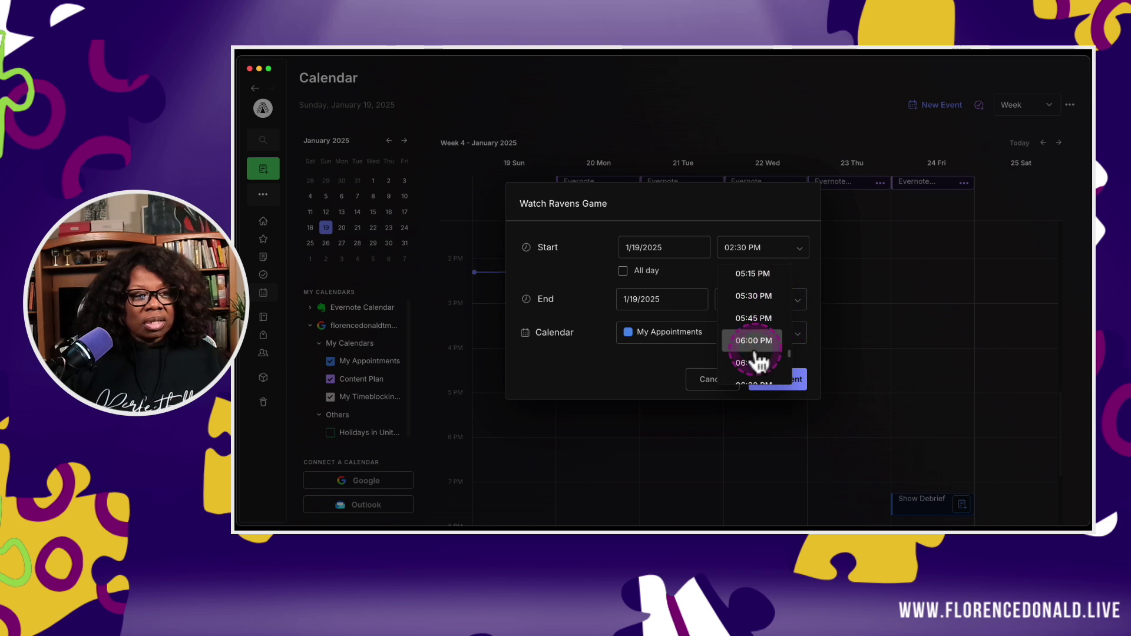
{"action": "left_click", "coordinate": [756, 363]}
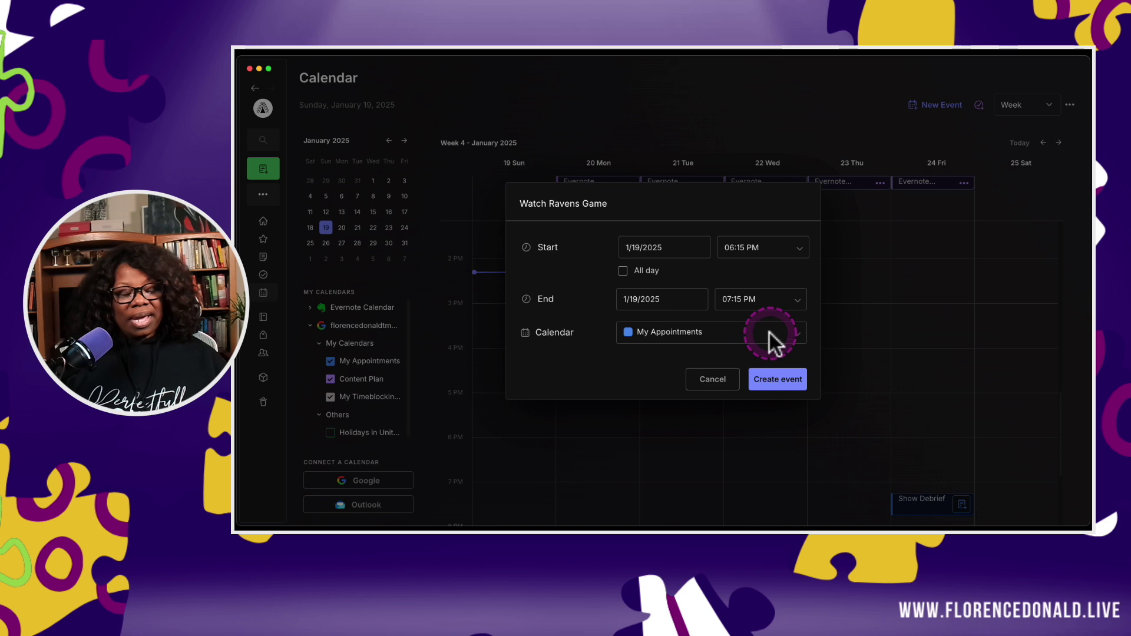
{"action": "left_click", "coordinate": [798, 301]}
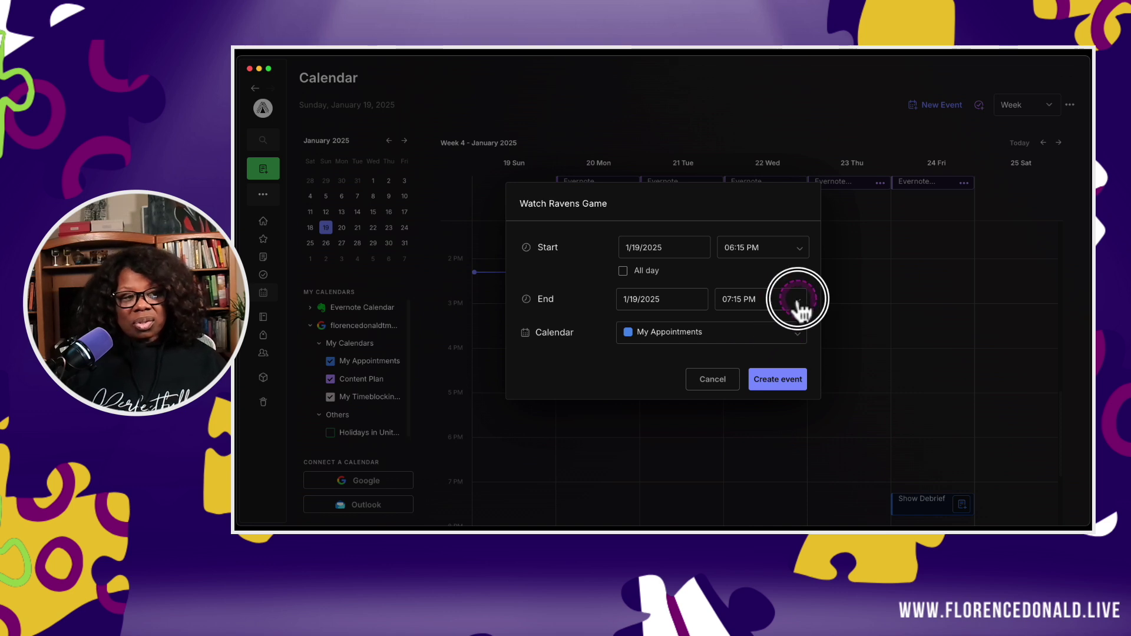
{"action": "scroll", "coordinate": [761, 395], "scroll_direction": "down", "scroll_amount": 6}
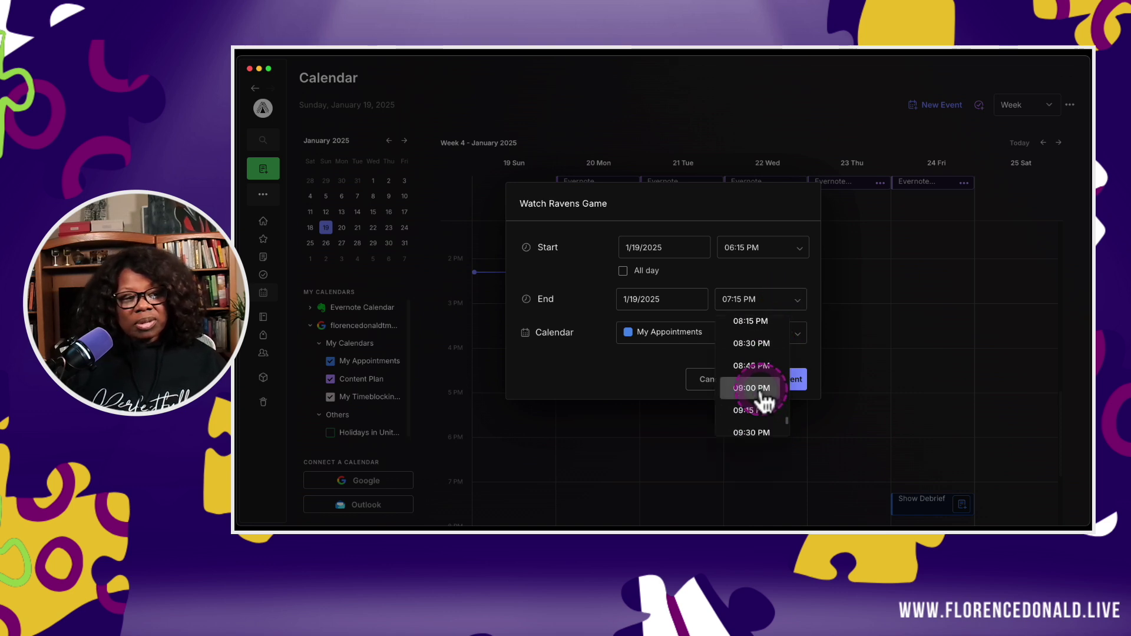
{"action": "left_click", "coordinate": [752, 434]}
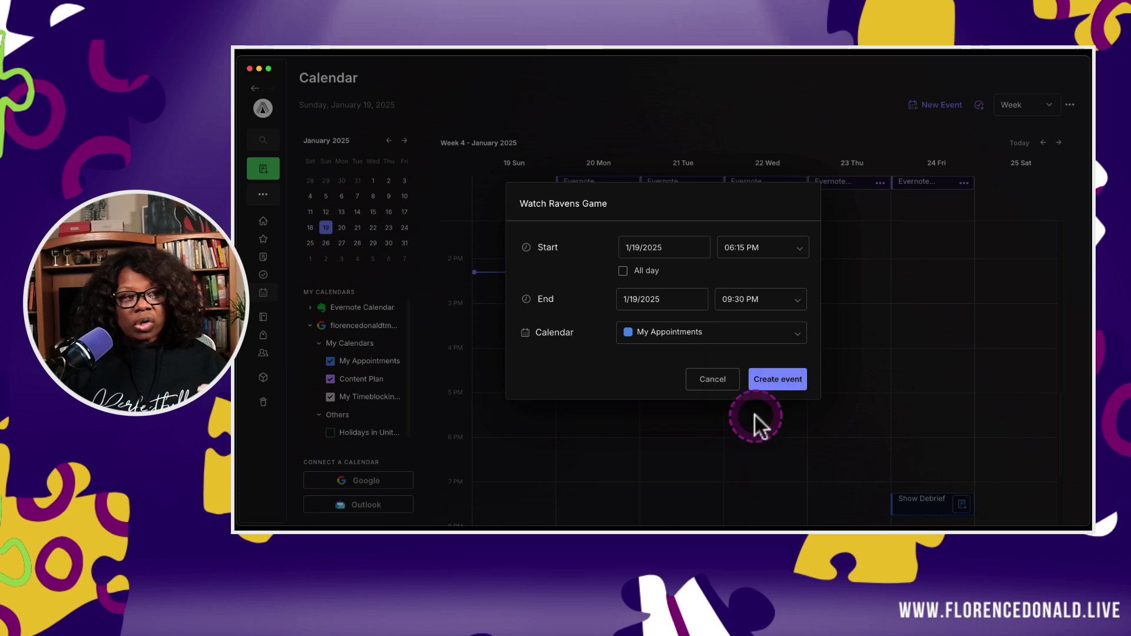
- Assign the event to the Events calendar and create it
{"action": "left_click", "coordinate": [796, 334]}
{"action": "left_click", "coordinate": [655, 380]}
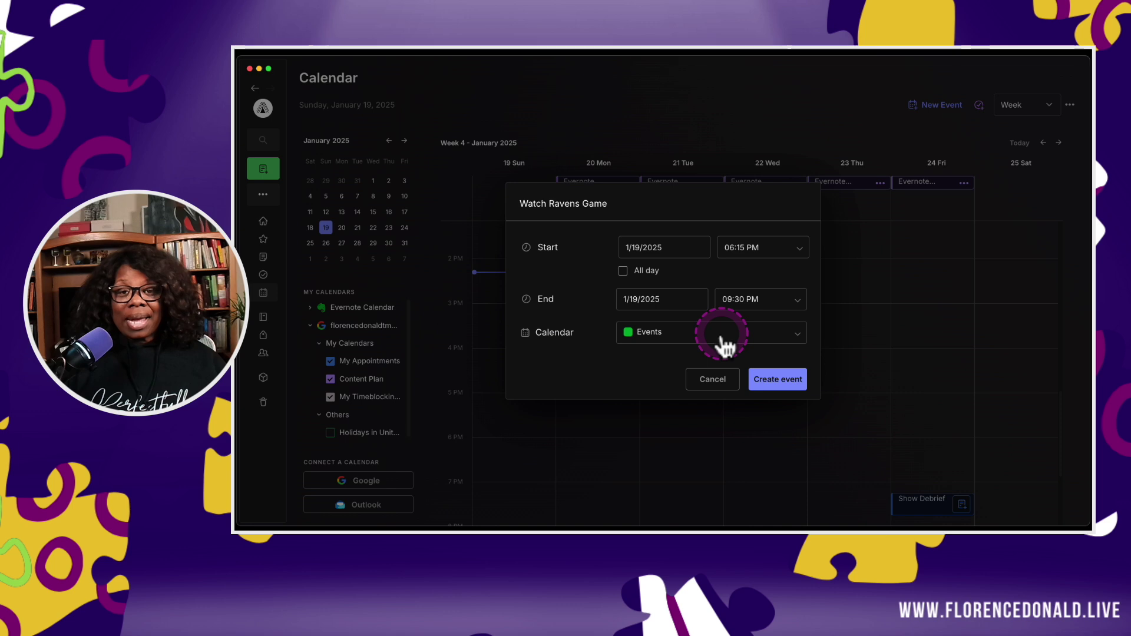
{"action": "left_click", "coordinate": [801, 343]}
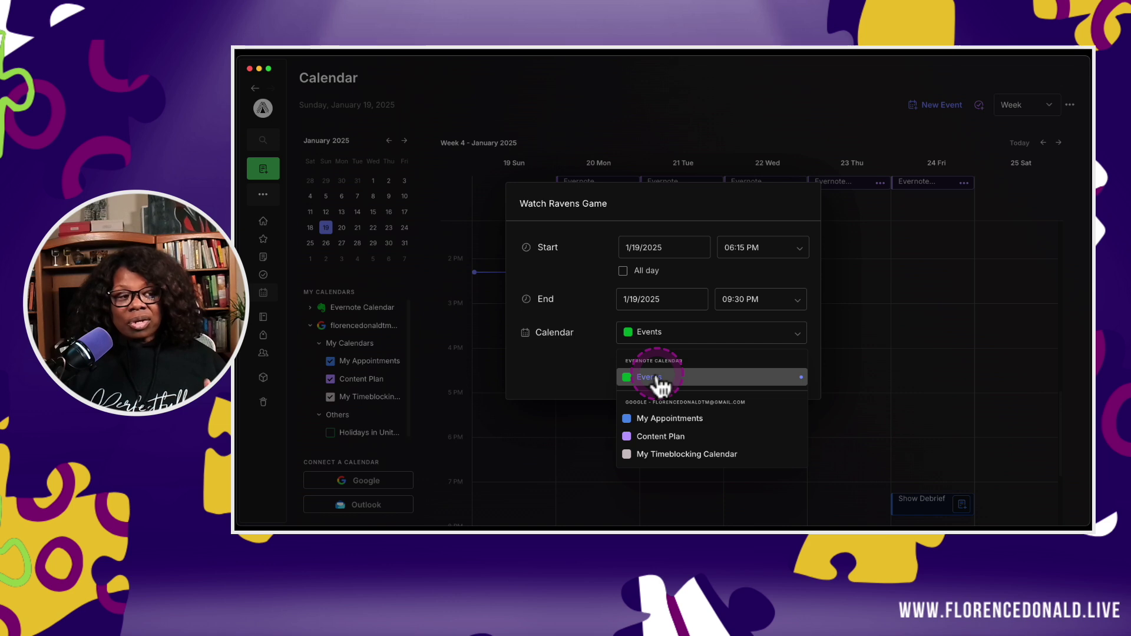
{"action": "left_click", "coordinate": [585, 373]}
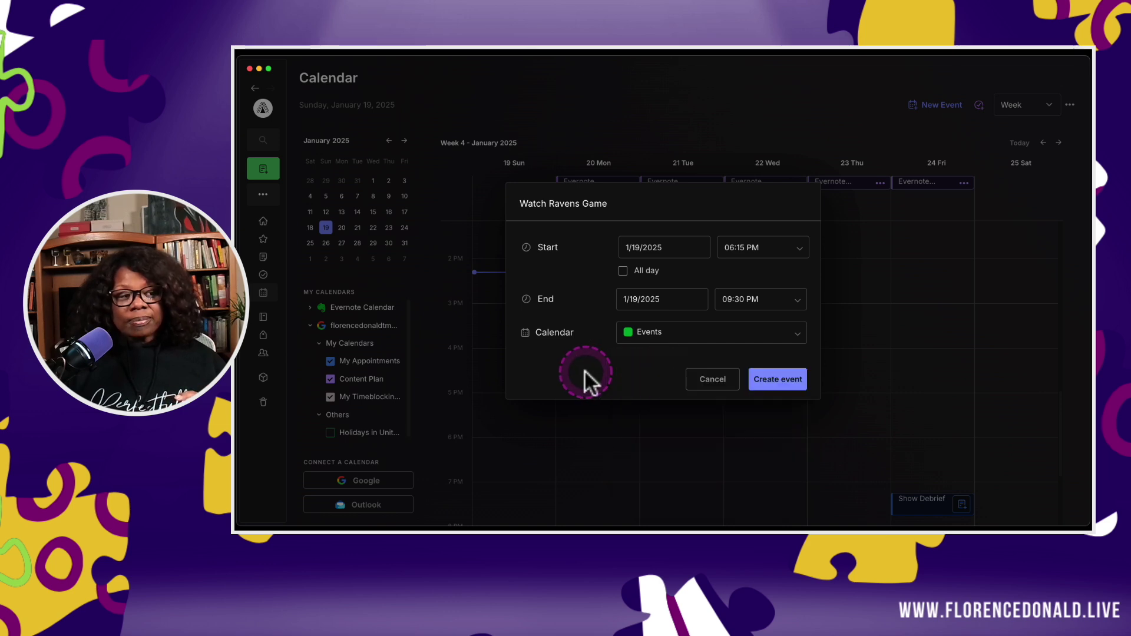
{"action": "left_click", "coordinate": [772, 383]}
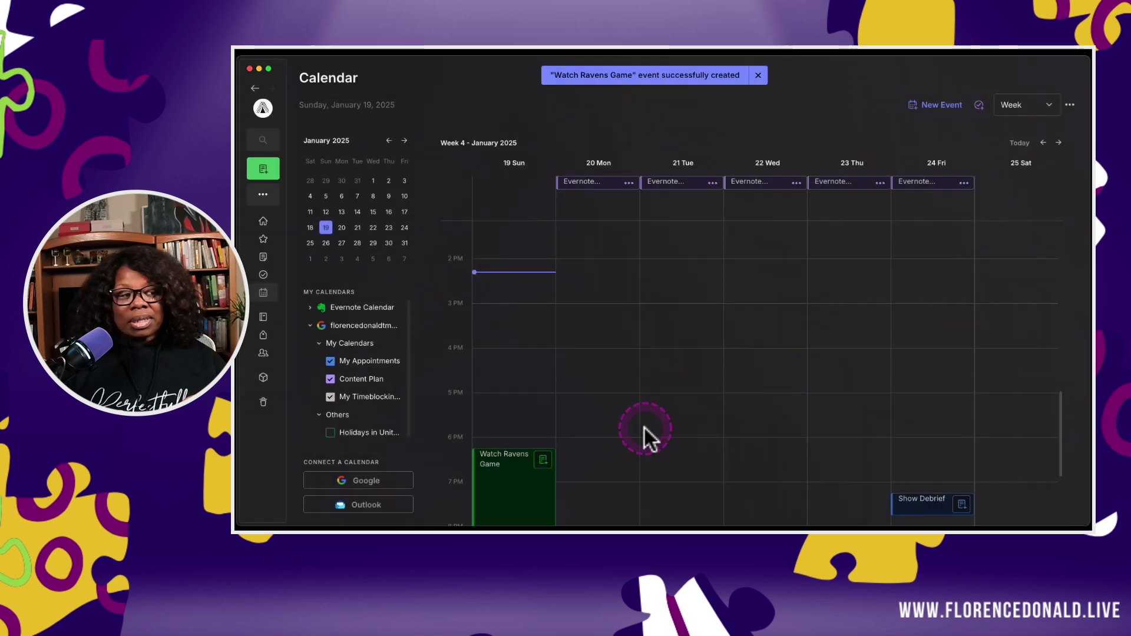
{"action": "scroll", "coordinate": [628, 419], "scroll_direction": "down", "scroll_amount": 4}
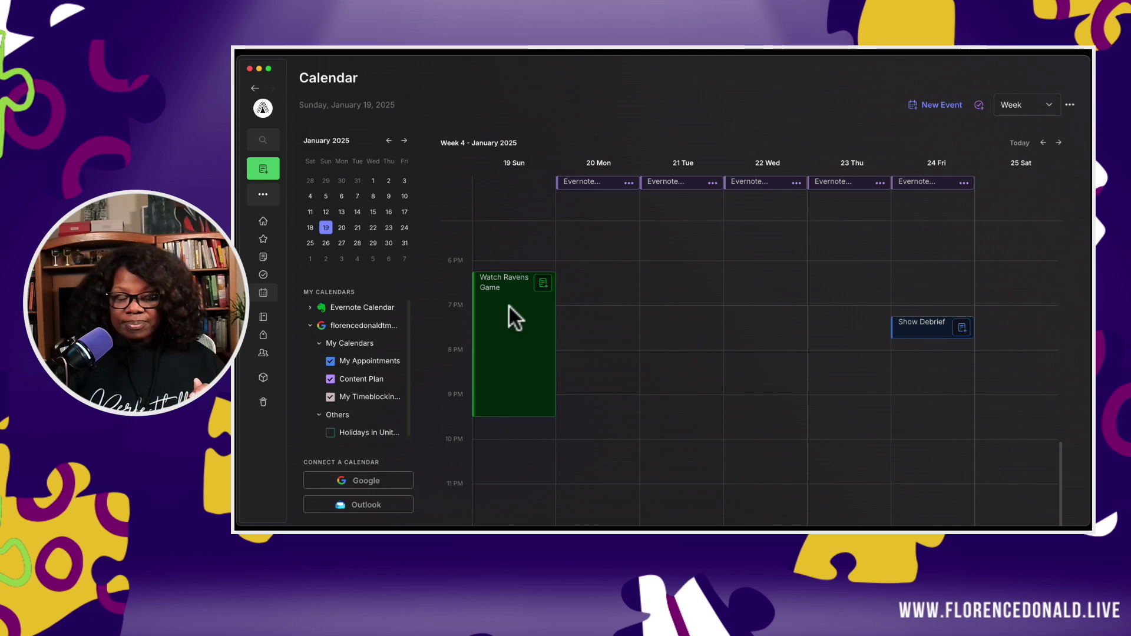
{"action": "left_click", "coordinate": [982, 187]}
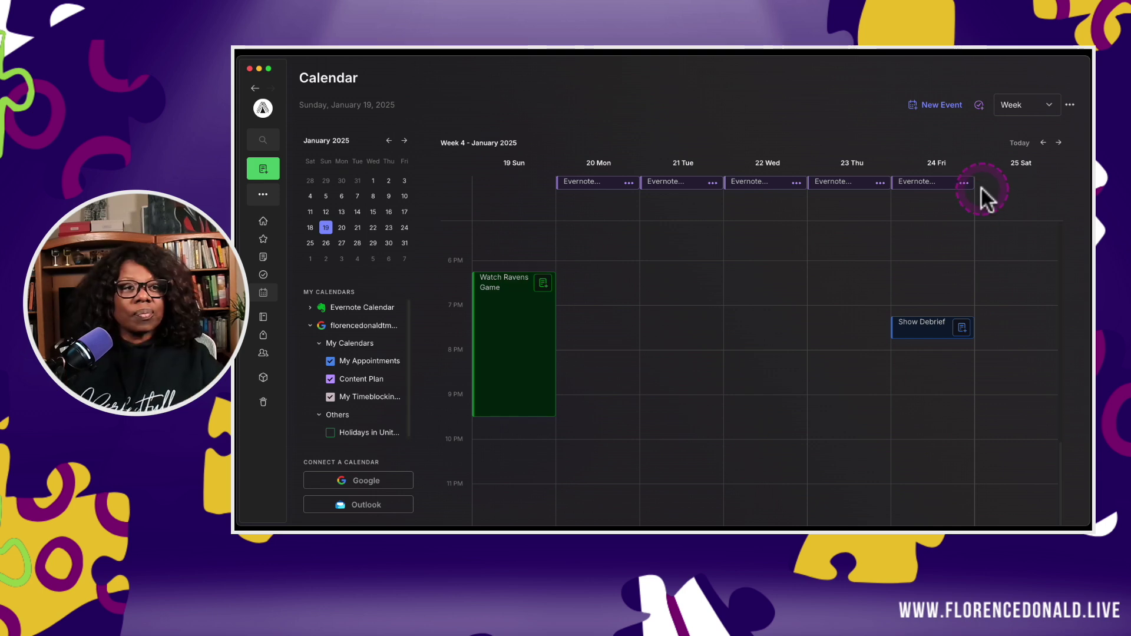
- Start a new event titled 'Post Game Ravens Talk with' followed by a guest's name
{"action": "left_click", "coordinate": [941, 106]}
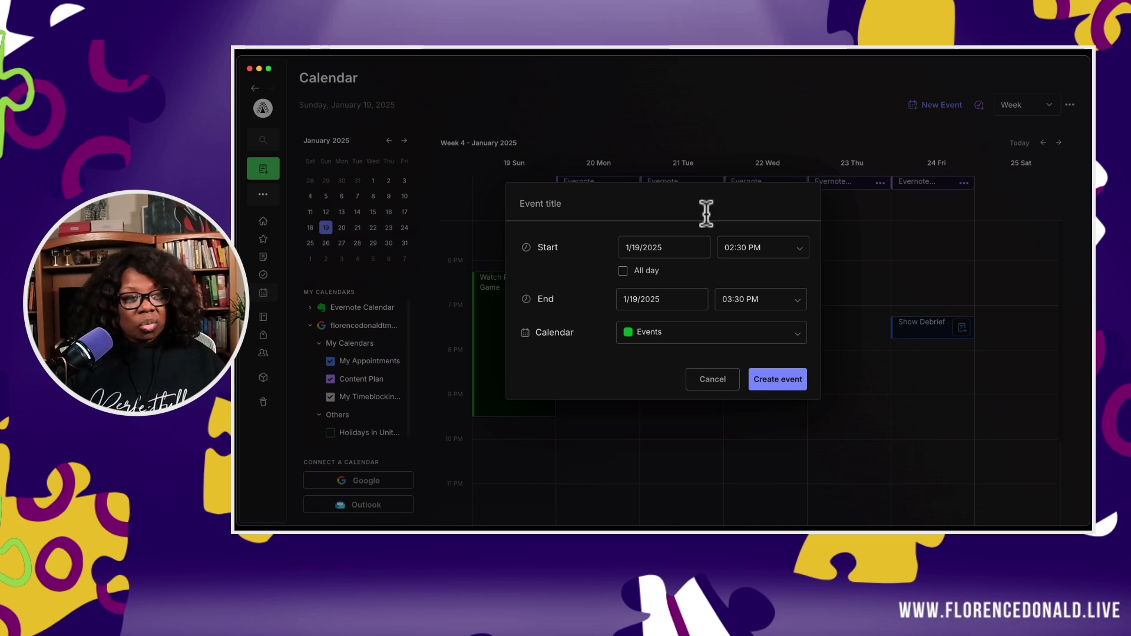
{"action": "left_click", "coordinate": [707, 212]}
{"action": "type", "text": "Post Game"}
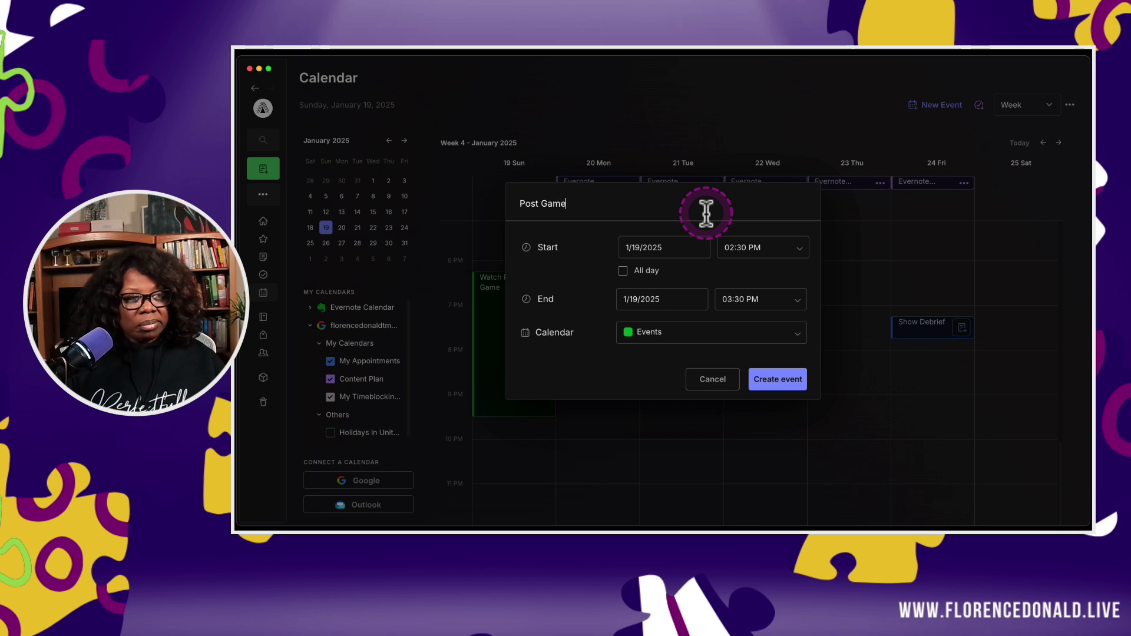
{"action": "type", "text": " with R"}
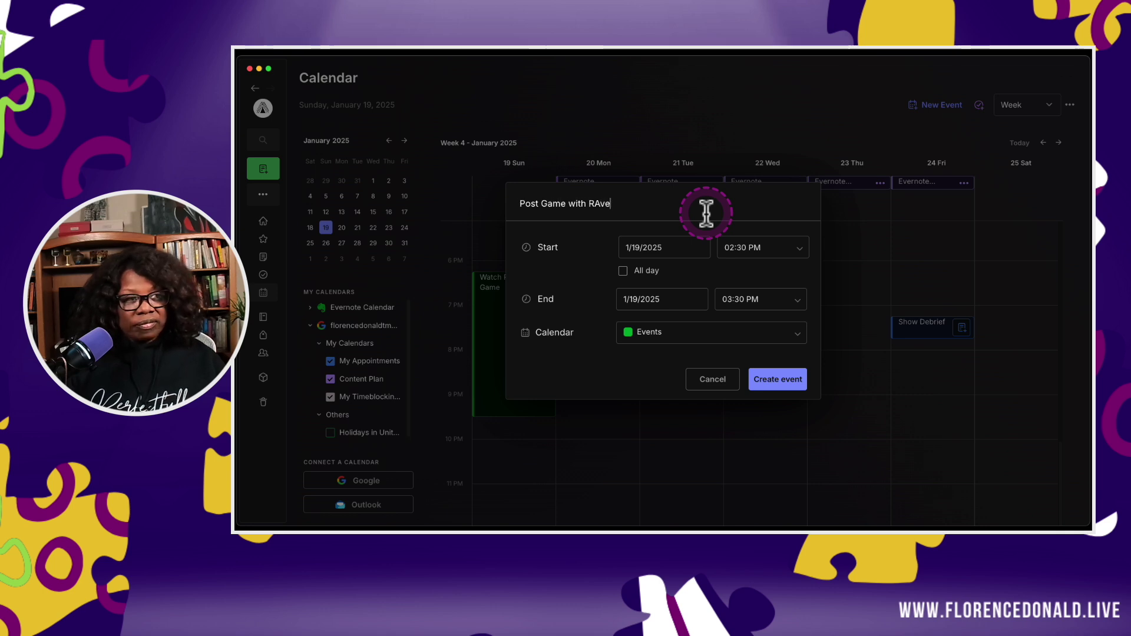
{"action": "type", "text": "Ave"}
{"action": "key", "text": "BackSpace"}
{"action": "key", "text": "BackSpace"}
{"action": "type", "text": "vens Talk wit"}
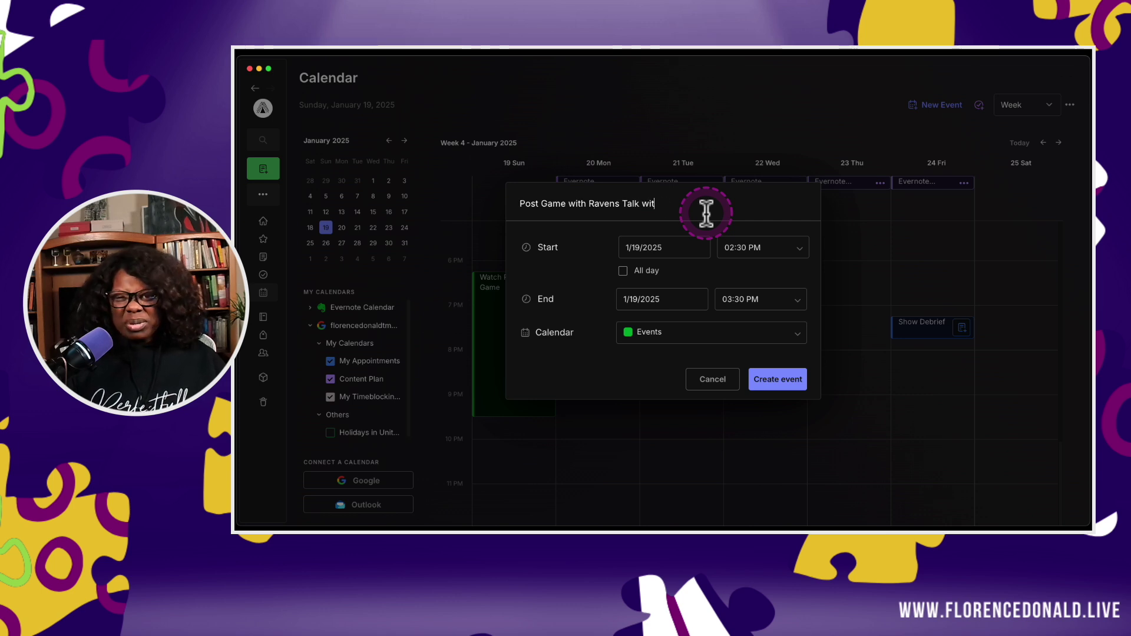
{"action": "type", "text": "h Yolanda"}
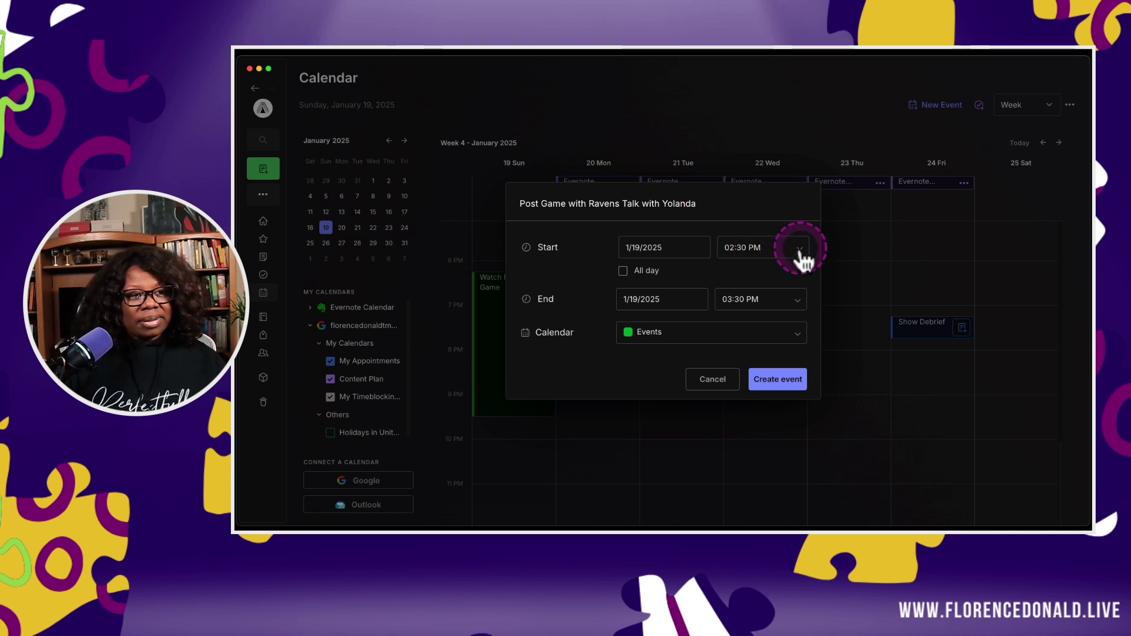
- Start it at 10:00 PM in the My Appointments calendar and create the event
{"action": "left_click", "coordinate": [801, 253]}
{"action": "scroll", "coordinate": [766, 356], "scroll_direction": "down", "scroll_amount": 10}
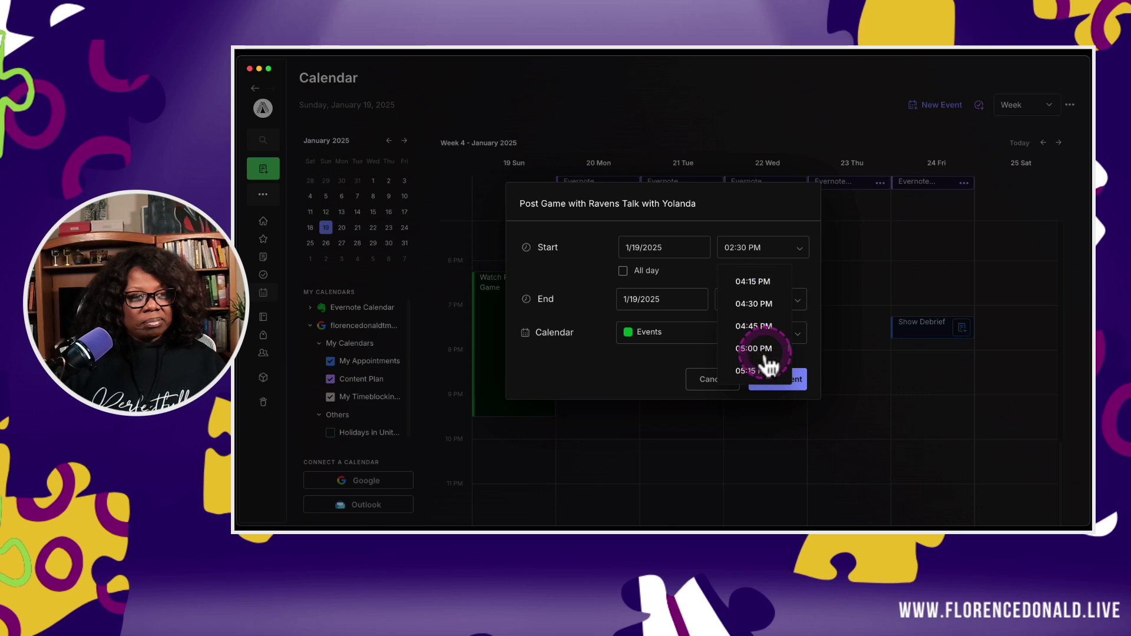
{"action": "scroll", "coordinate": [766, 363], "scroll_direction": "down", "scroll_amount": 10}
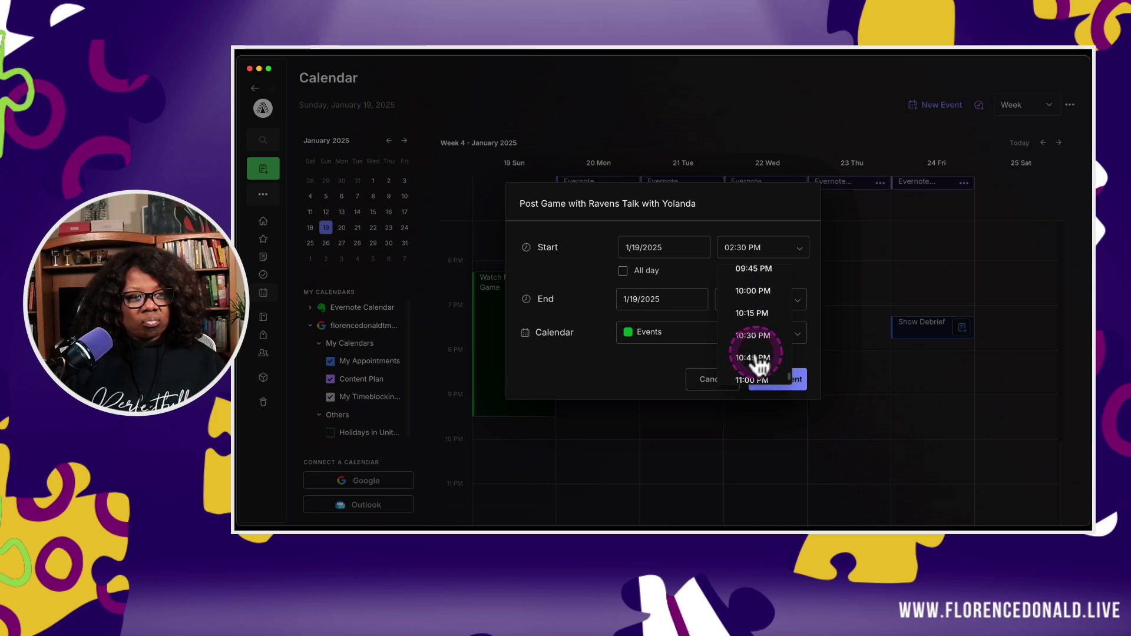
{"action": "left_click", "coordinate": [756, 292]}
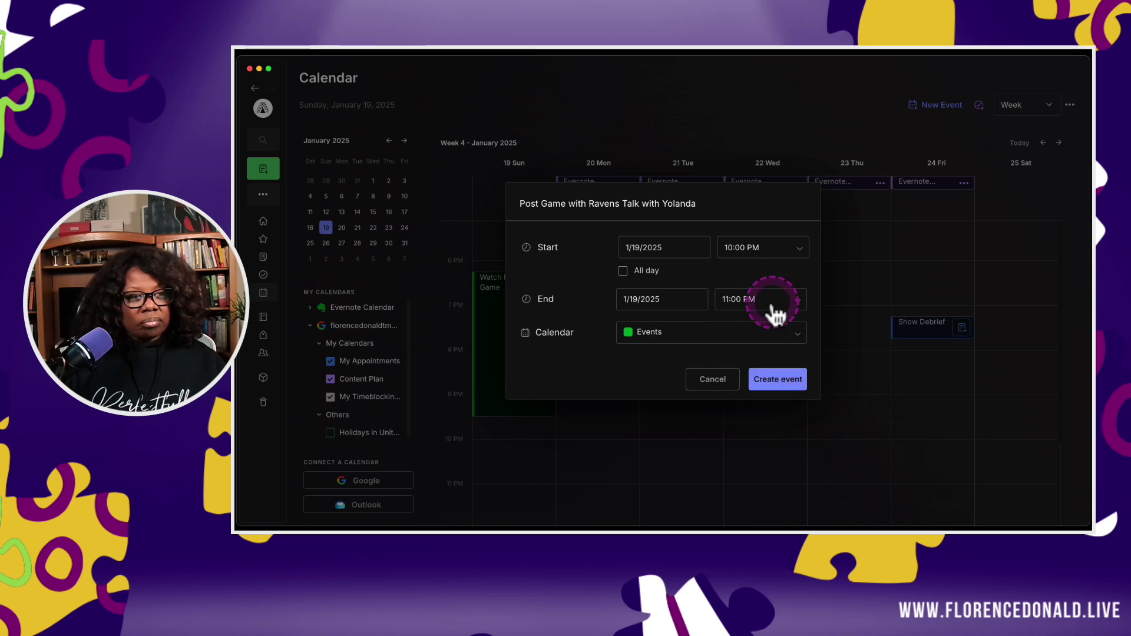
{"action": "left_click", "coordinate": [797, 342]}
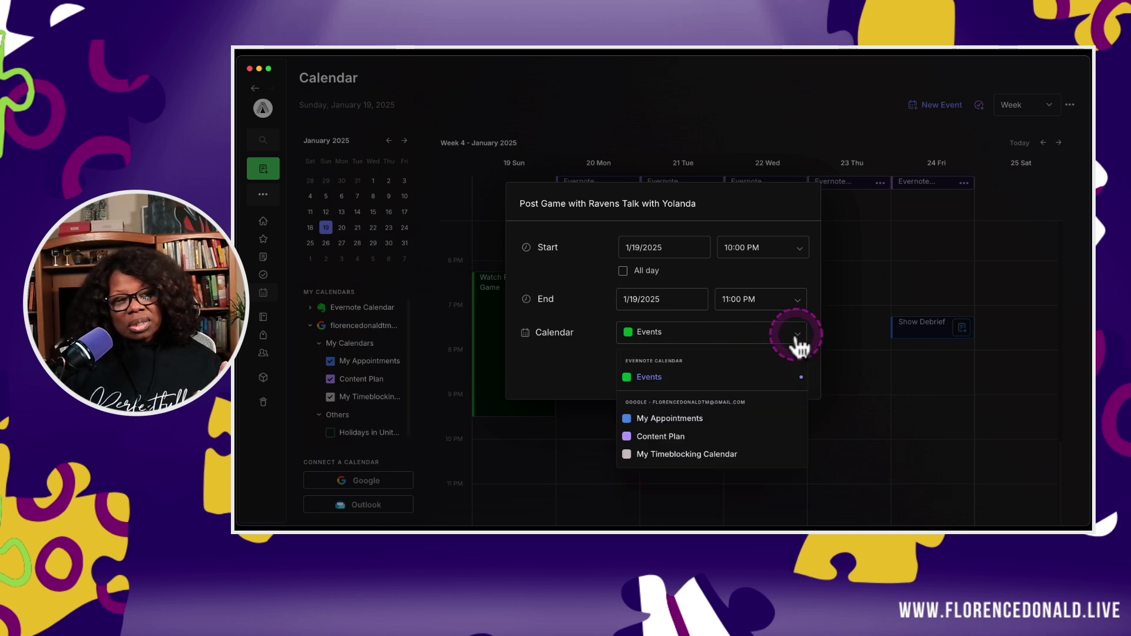
{"action": "left_click", "coordinate": [665, 419]}
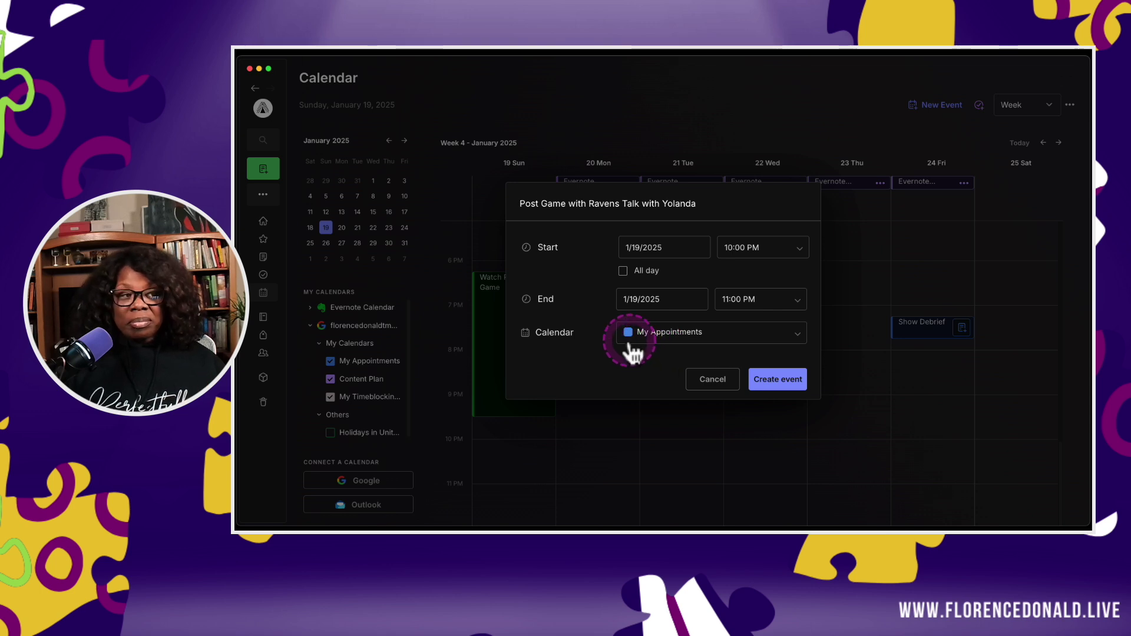
{"action": "left_click", "coordinate": [768, 383]}
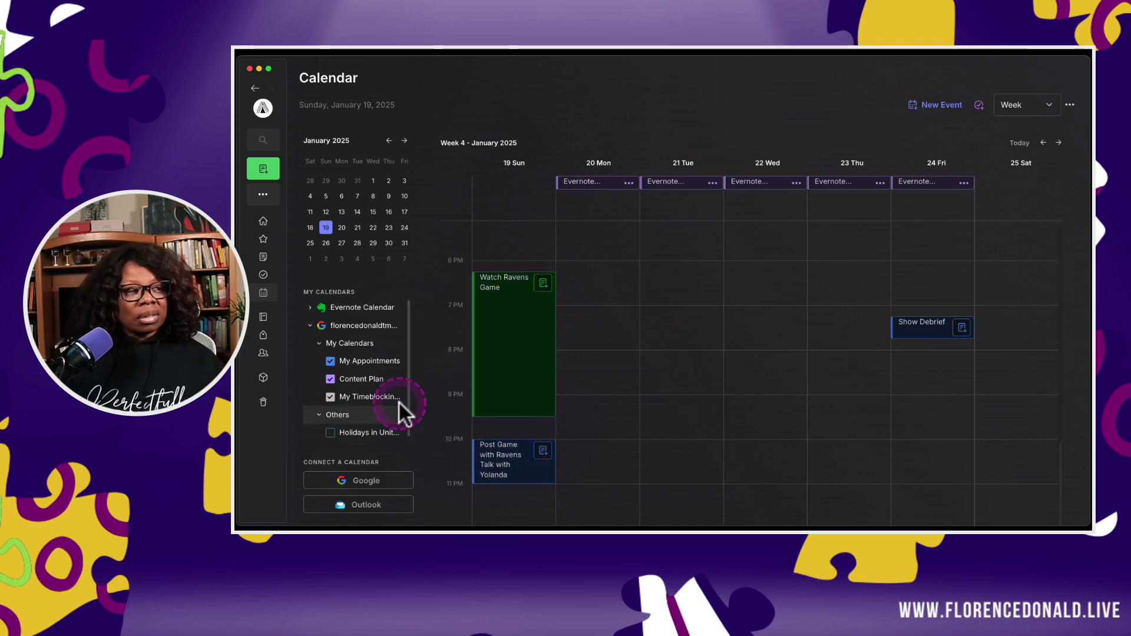
{"action": "left_click", "coordinate": [356, 387]}
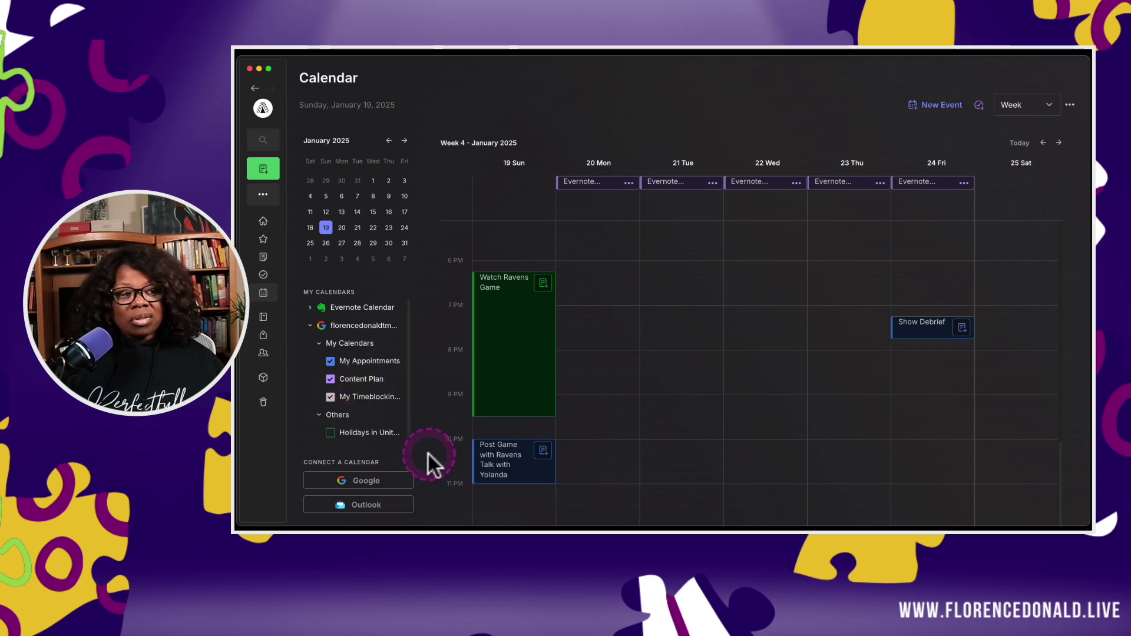
{"action": "left_click", "coordinate": [506, 472]}
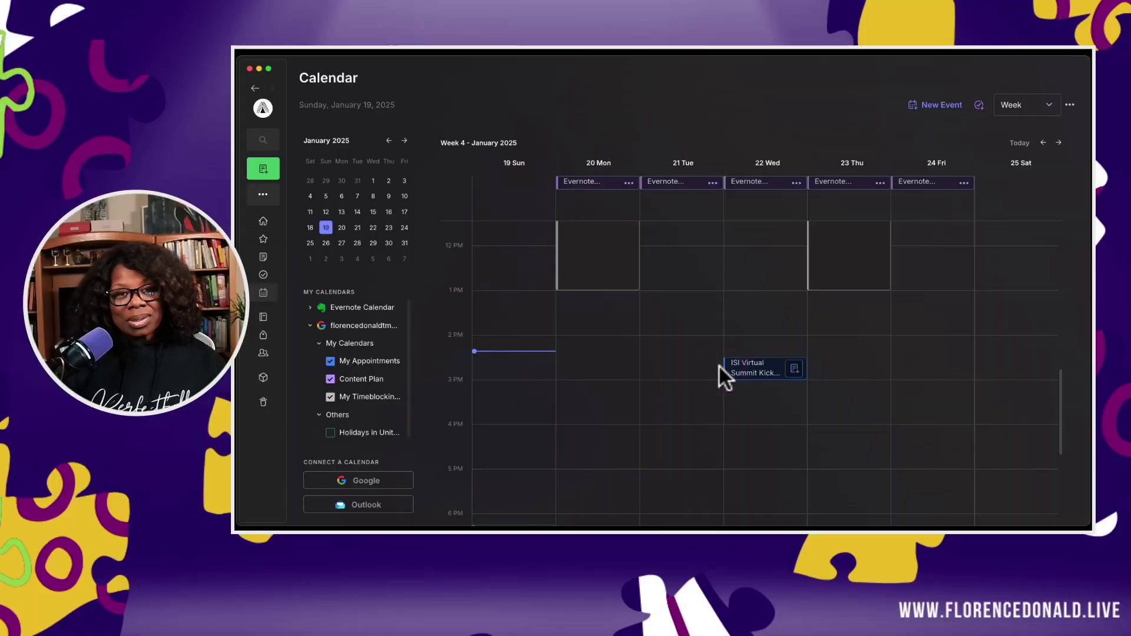
- Create and open a note linked to the ISI Virtual Summit Kick Off event
{"action": "left_click", "coordinate": [717, 359]}
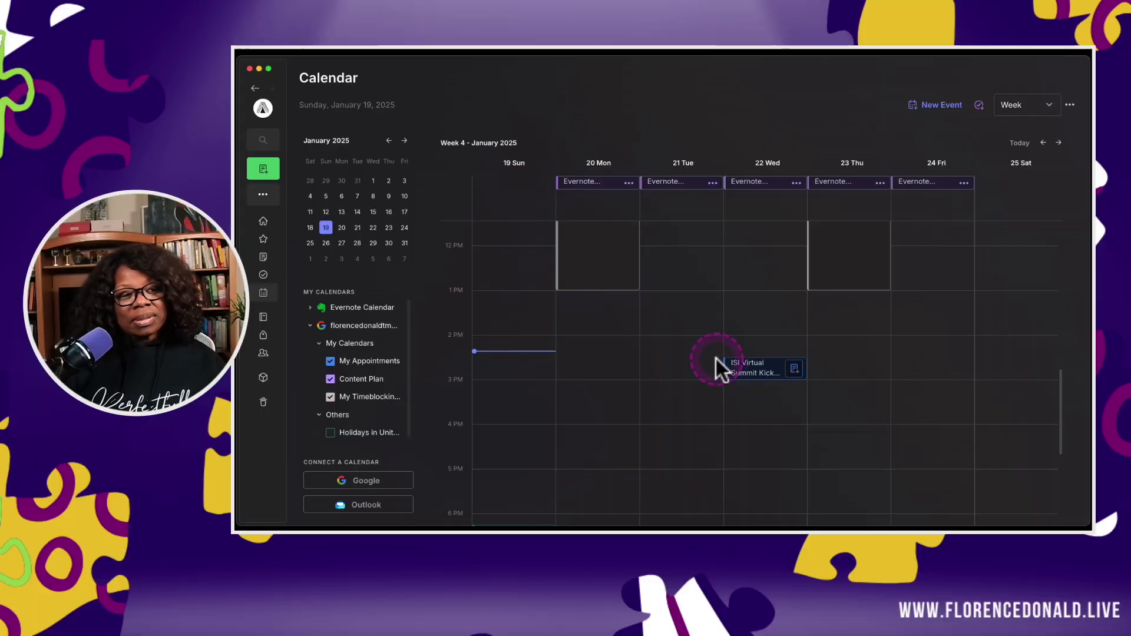
{"action": "left_click", "coordinate": [793, 369]}
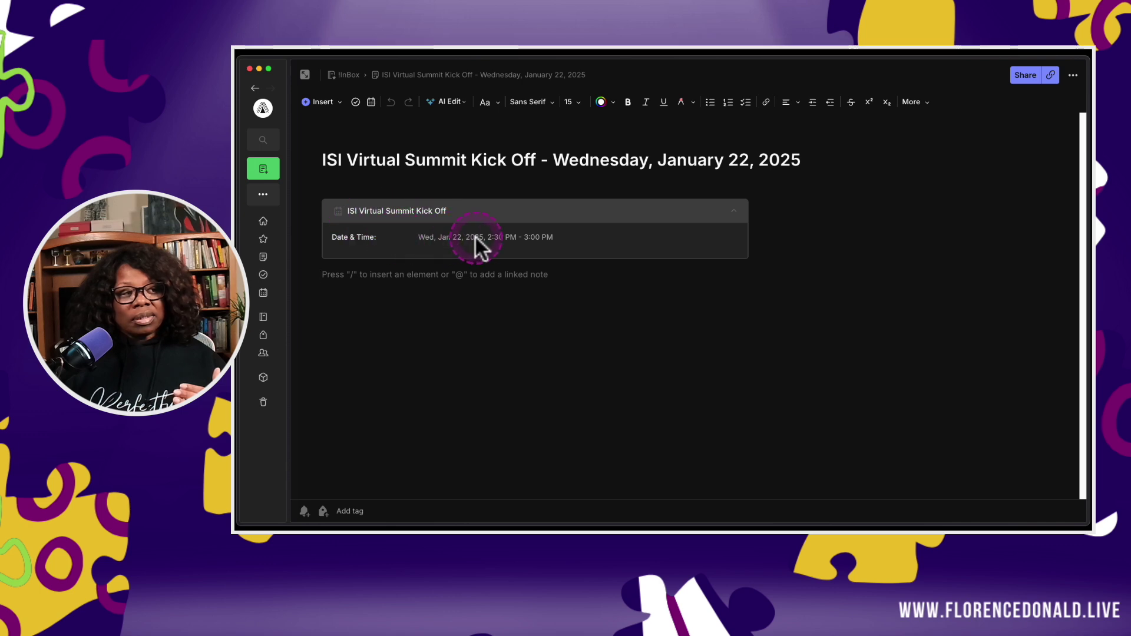
{"action": "left_click", "coordinate": [634, 444]}
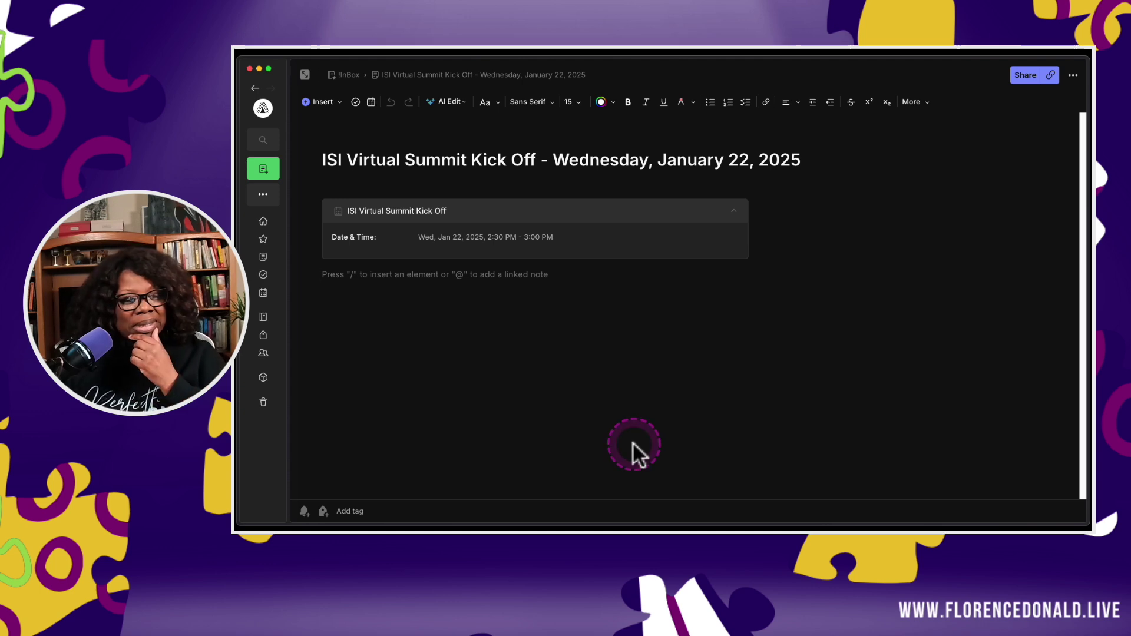
{"action": "left_click", "coordinate": [787, 404]}
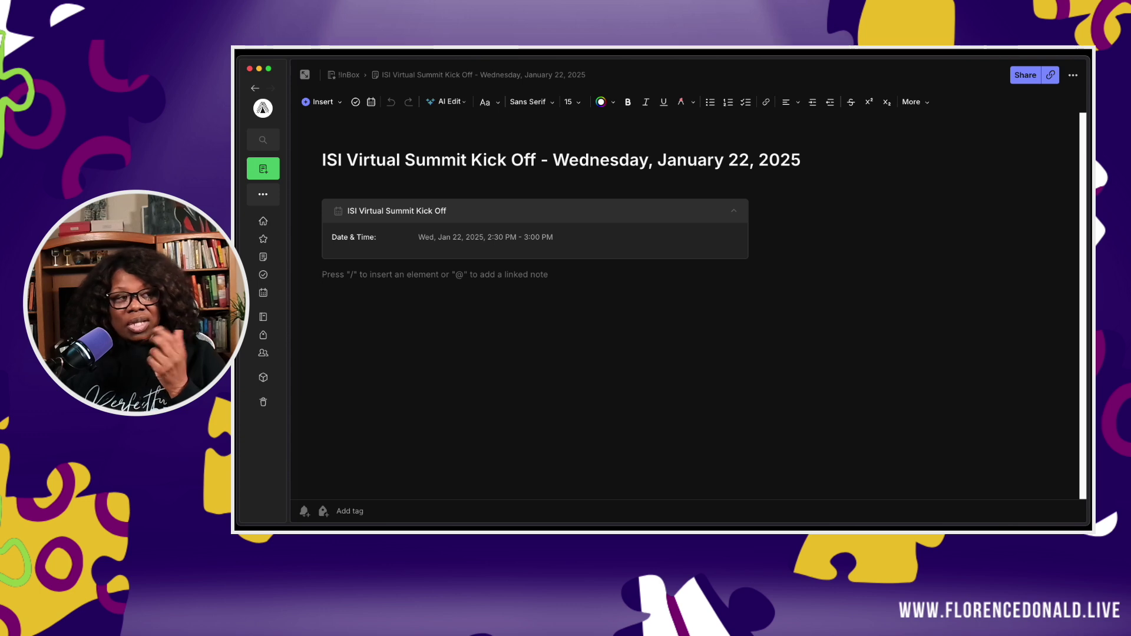
- Add a 'Promote the speakers' line below the event details and start a new line
{"action": "key", "text": "Return"}
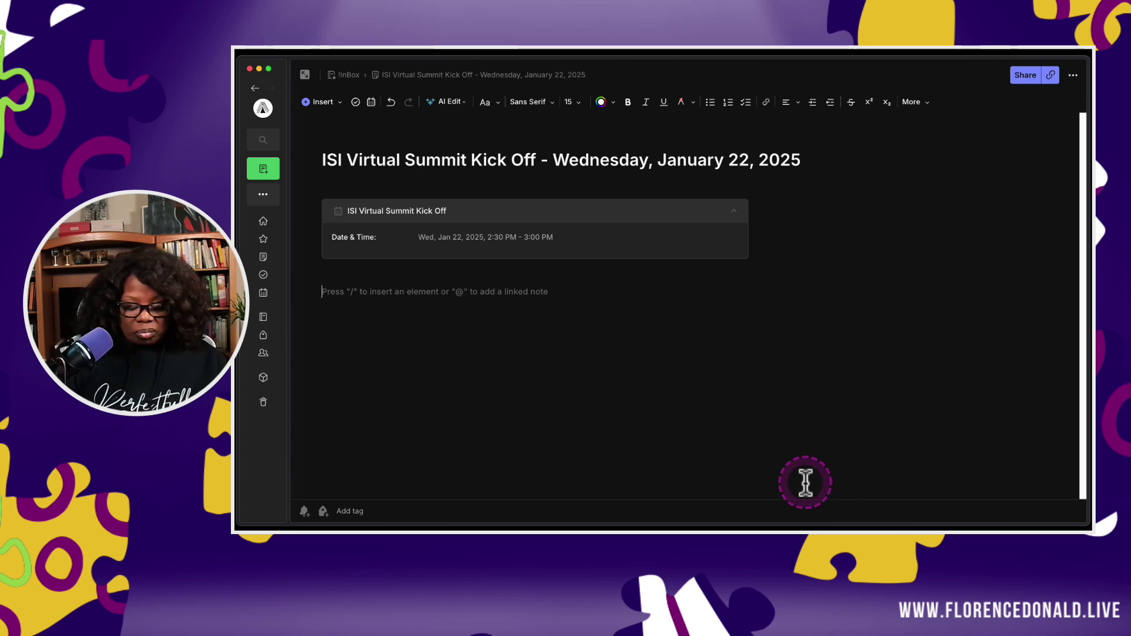
{"action": "type", "text": "Prote"}
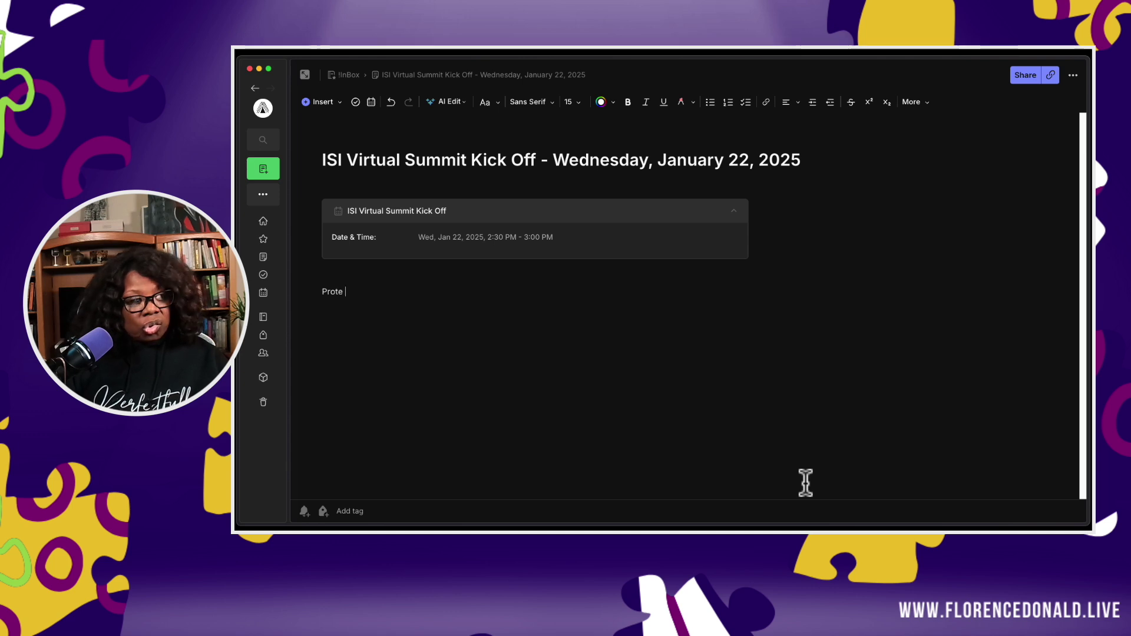
{"action": "left_click", "coordinate": [806, 483]}
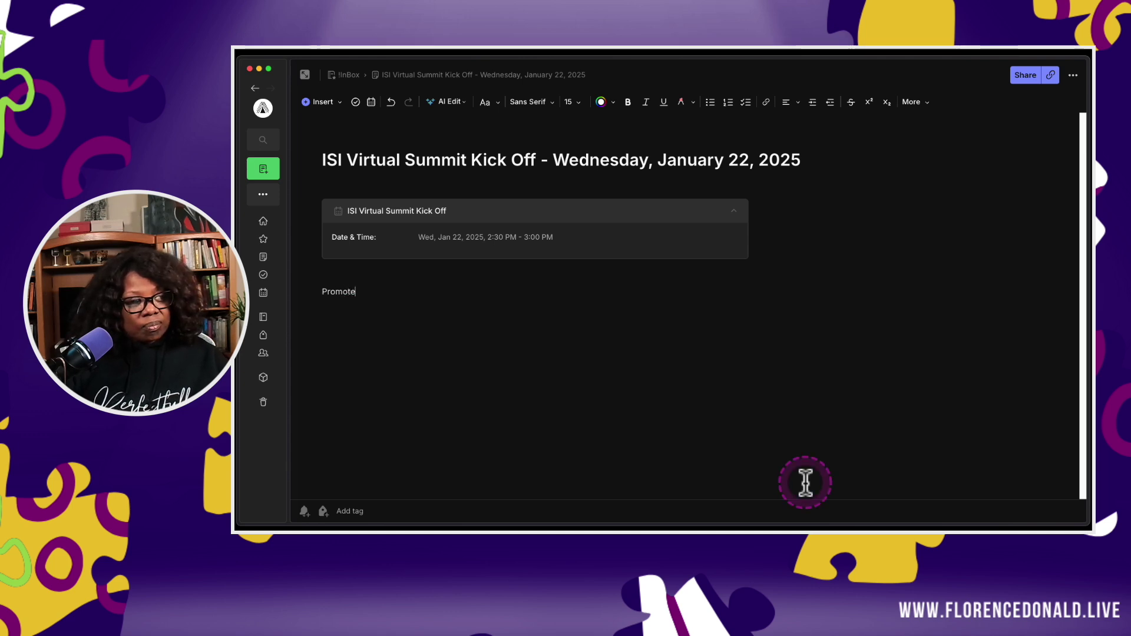
{"action": "type", "text": "the speaker"}
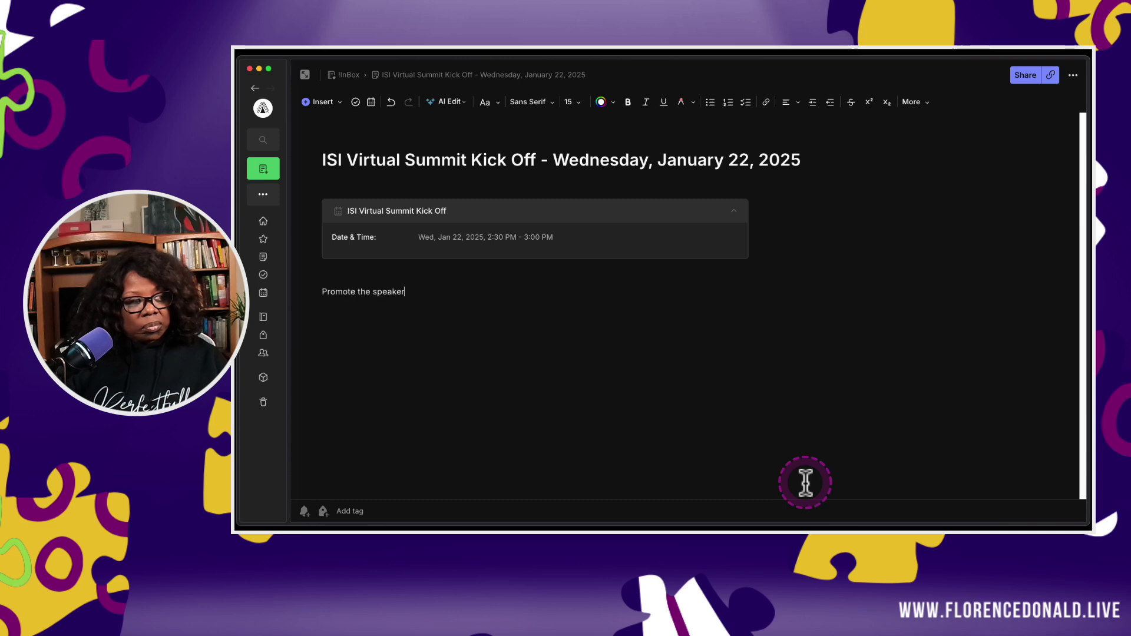
{"action": "type", "text": "s"}
{"action": "key", "text": "Return"}
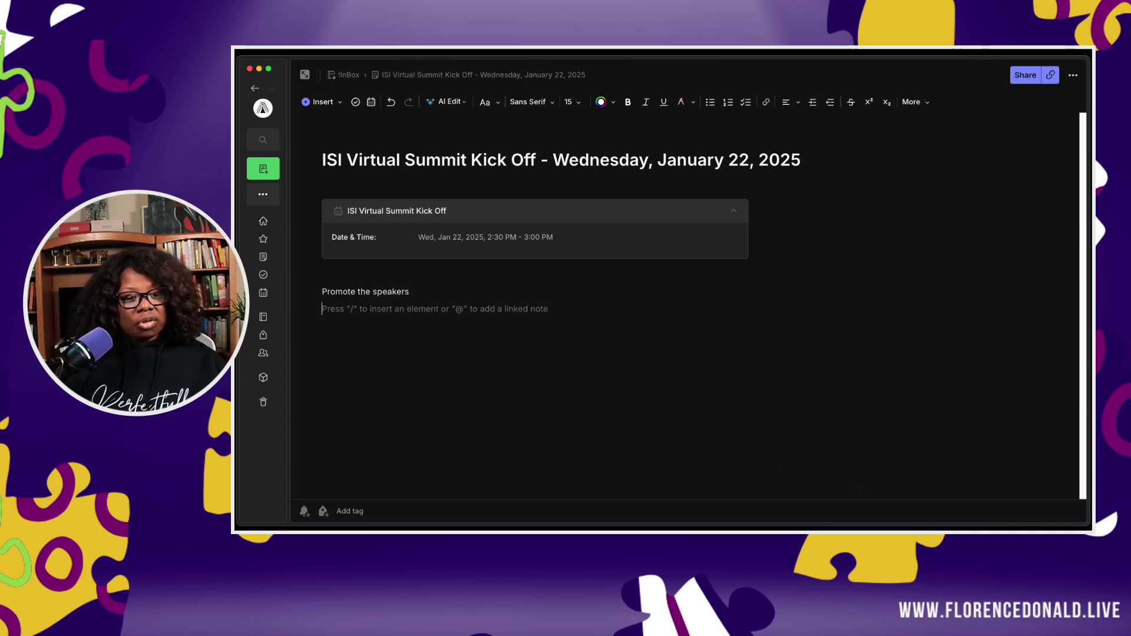
- Drag 6.png, volume7.png and the social post screenshot into the note beneath it
{"action": "left_click_drag", "start_coordinate": [437, 376], "coordinate": [442, 383]}
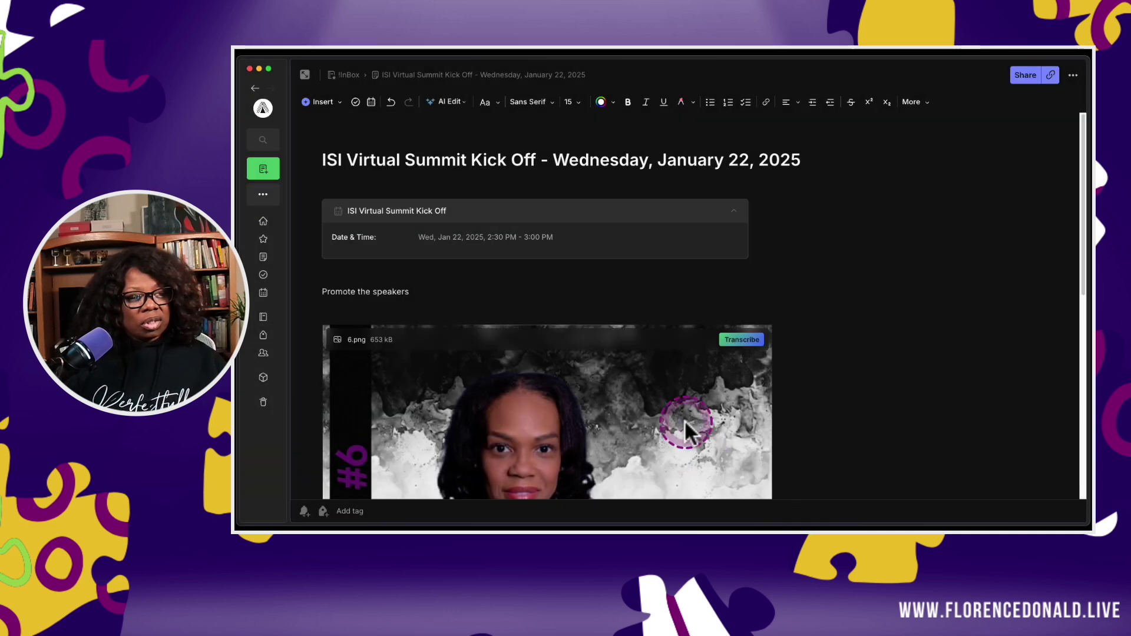
{"action": "scroll", "coordinate": [715, 415], "scroll_direction": "down", "scroll_amount": 4}
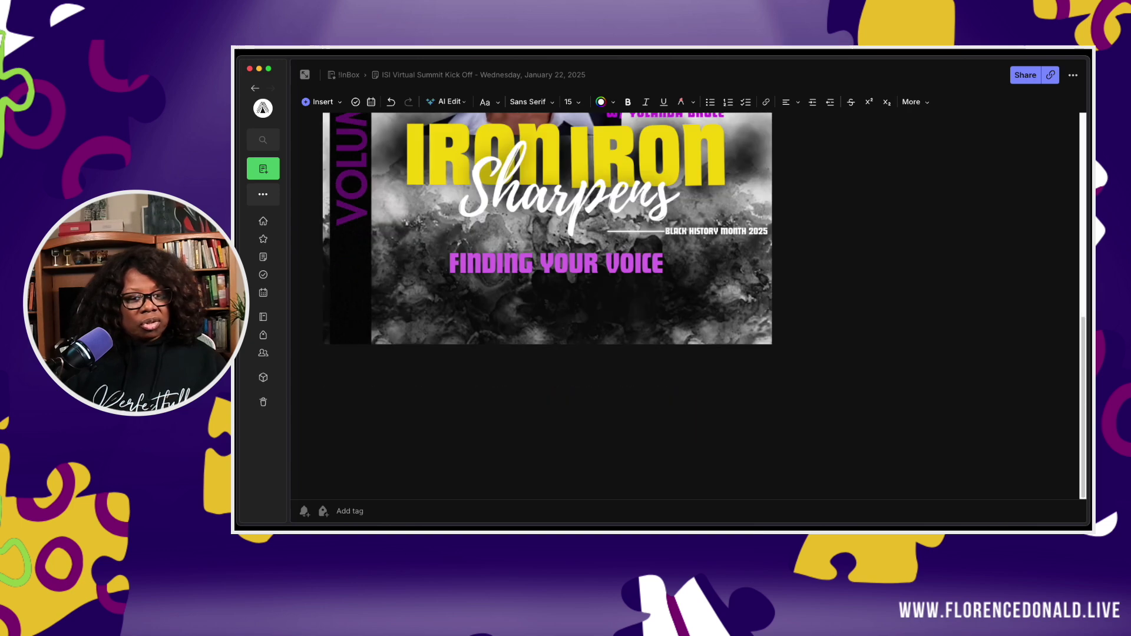
{"action": "left_click_drag", "start_coordinate": [911, 528], "coordinate": [551, 439]}
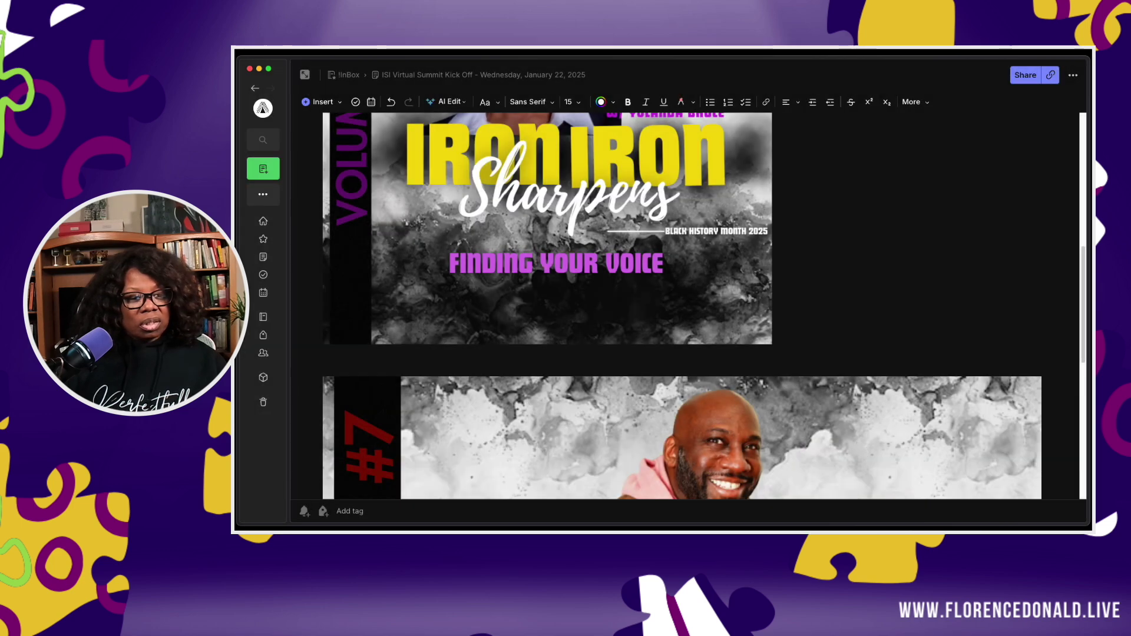
{"action": "scroll", "coordinate": [762, 387], "scroll_direction": "down", "scroll_amount": 1}
{"action": "scroll", "coordinate": [762, 387], "scroll_direction": "down", "scroll_amount": 5}
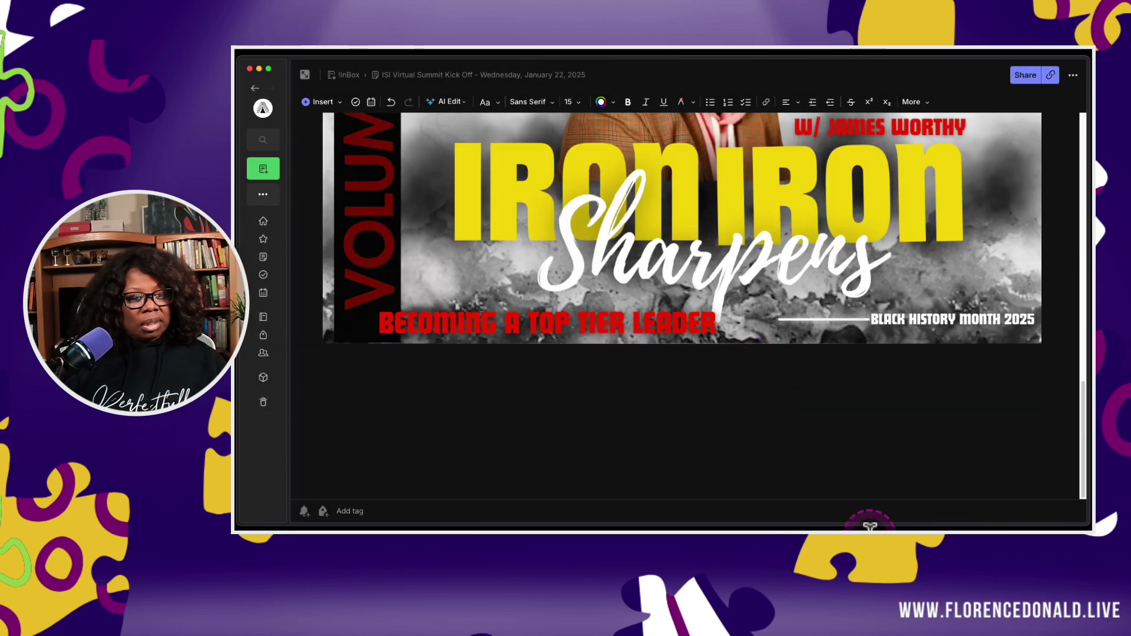
{"action": "left_click_drag", "start_coordinate": [678, 527], "coordinate": [708, 421]}
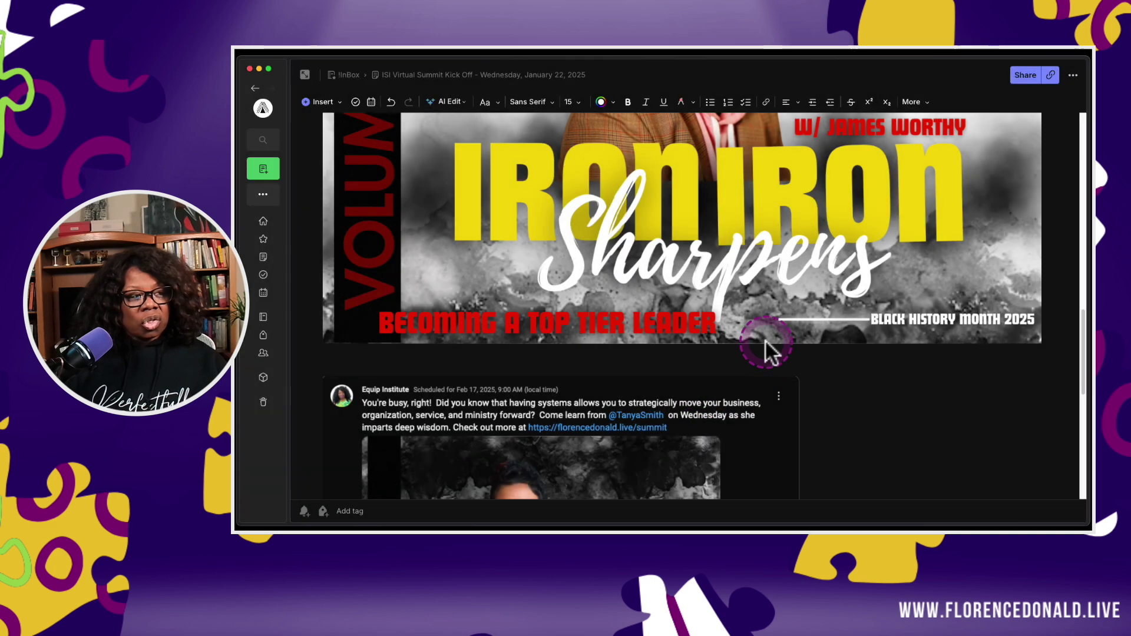
- Scroll through the added images, then insert an empty line above 'Promote the speakers'
{"action": "scroll", "coordinate": [766, 342], "scroll_direction": "up", "scroll_amount": 7}
{"action": "scroll", "coordinate": [767, 345], "scroll_direction": "up", "scroll_amount": 8}
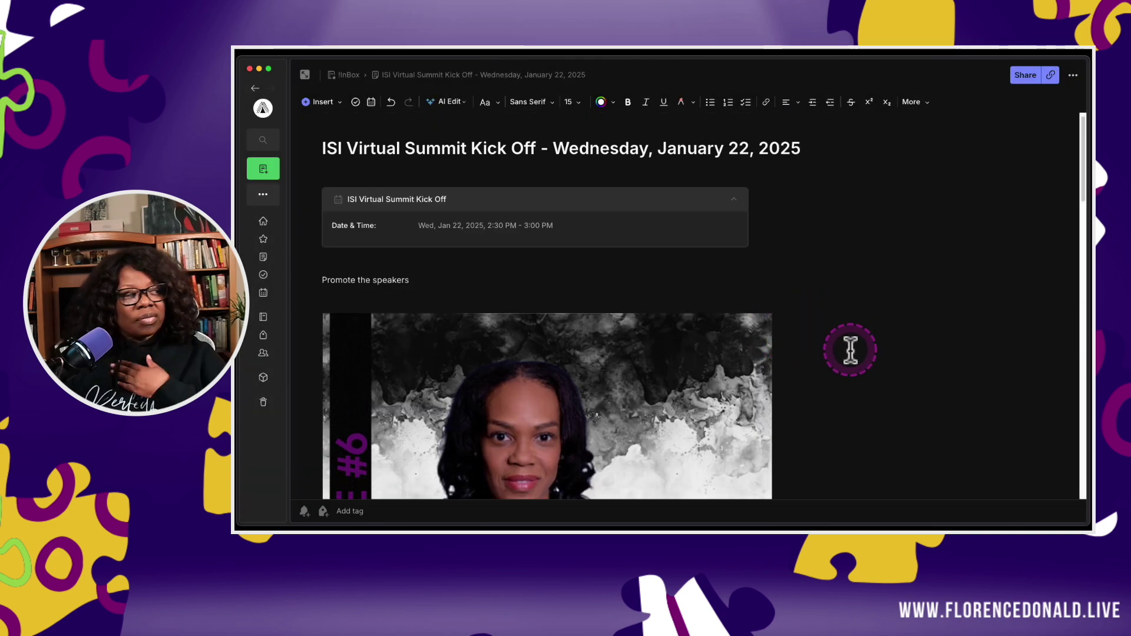
{"action": "scroll", "coordinate": [850, 350], "scroll_direction": "down", "scroll_amount": 2}
{"action": "scroll", "coordinate": [851, 350], "scroll_direction": "down", "scroll_amount": 8}
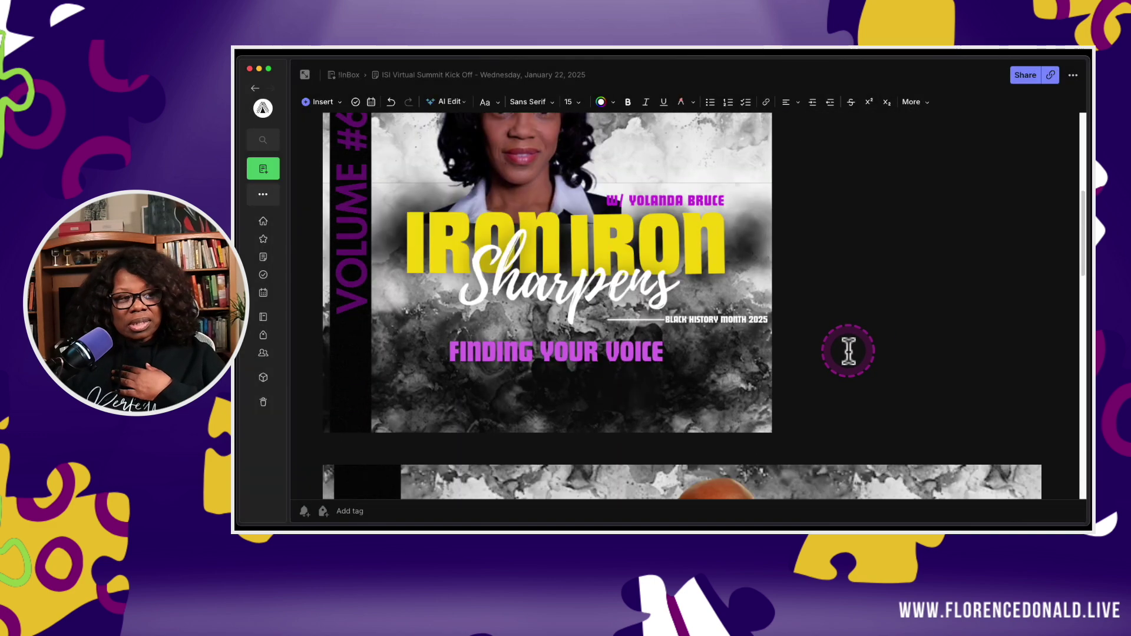
{"action": "scroll", "coordinate": [849, 352], "scroll_direction": "down", "scroll_amount": 2}
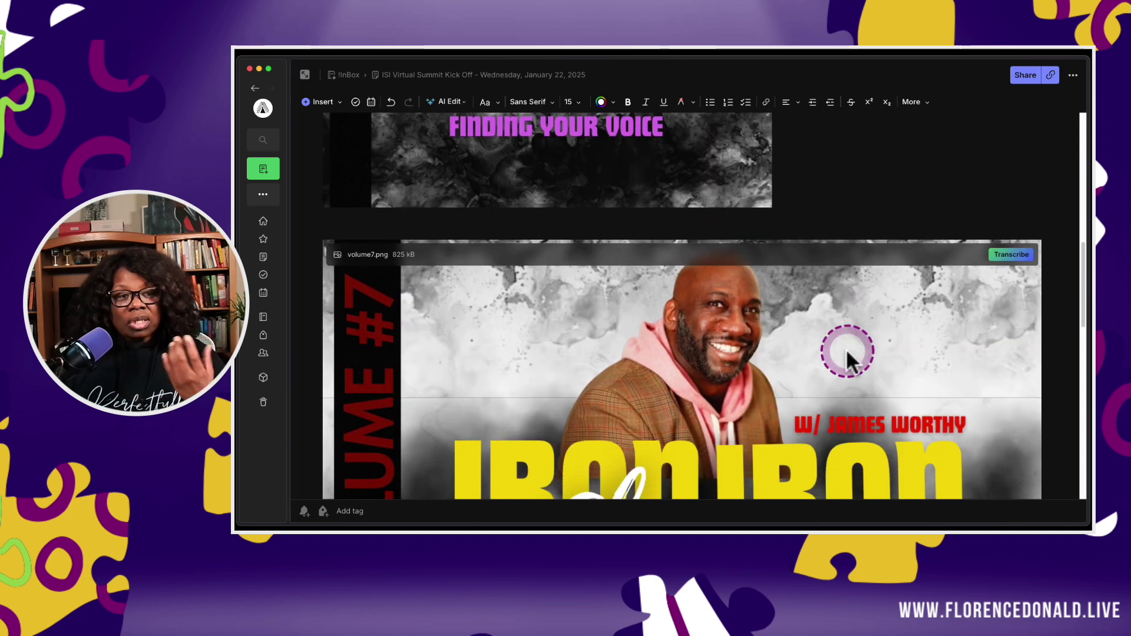
{"action": "scroll", "coordinate": [846, 348], "scroll_direction": "down", "scroll_amount": 4}
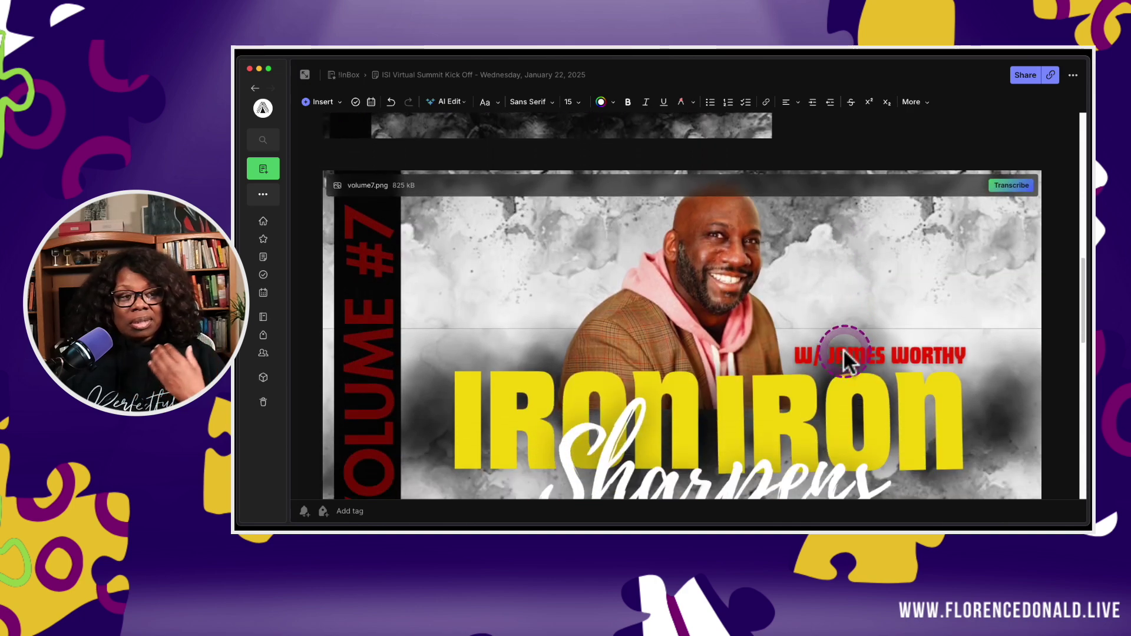
{"action": "scroll", "coordinate": [843, 349], "scroll_direction": "down", "scroll_amount": 10}
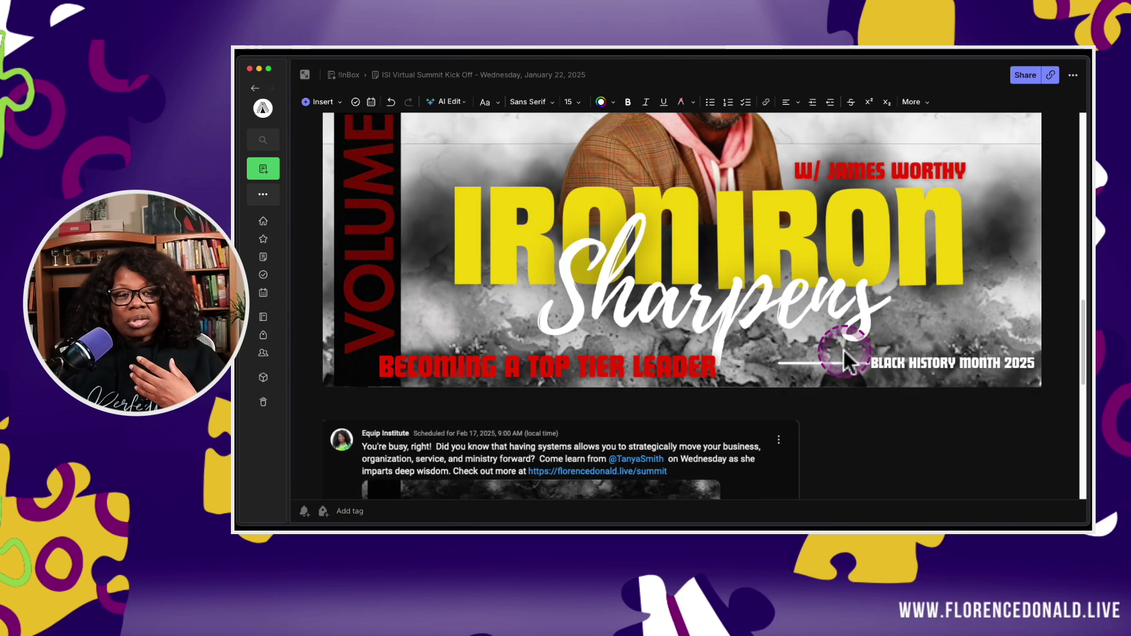
{"action": "scroll", "coordinate": [880, 454], "scroll_direction": "down", "scroll_amount": 7}
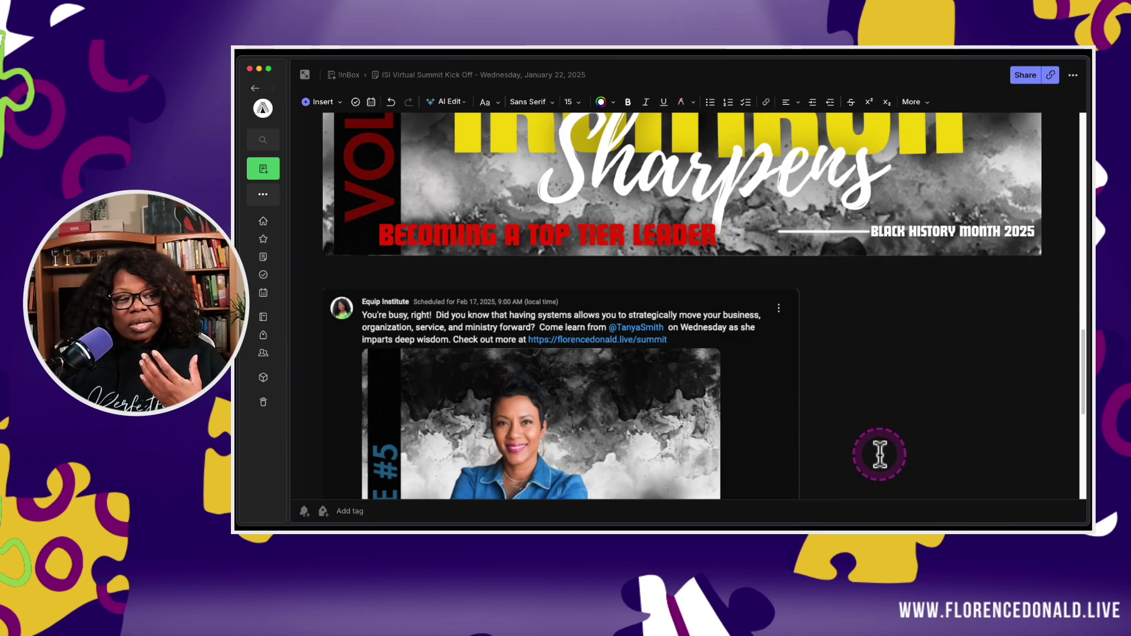
{"action": "scroll", "coordinate": [879, 453], "scroll_direction": "down", "scroll_amount": 12}
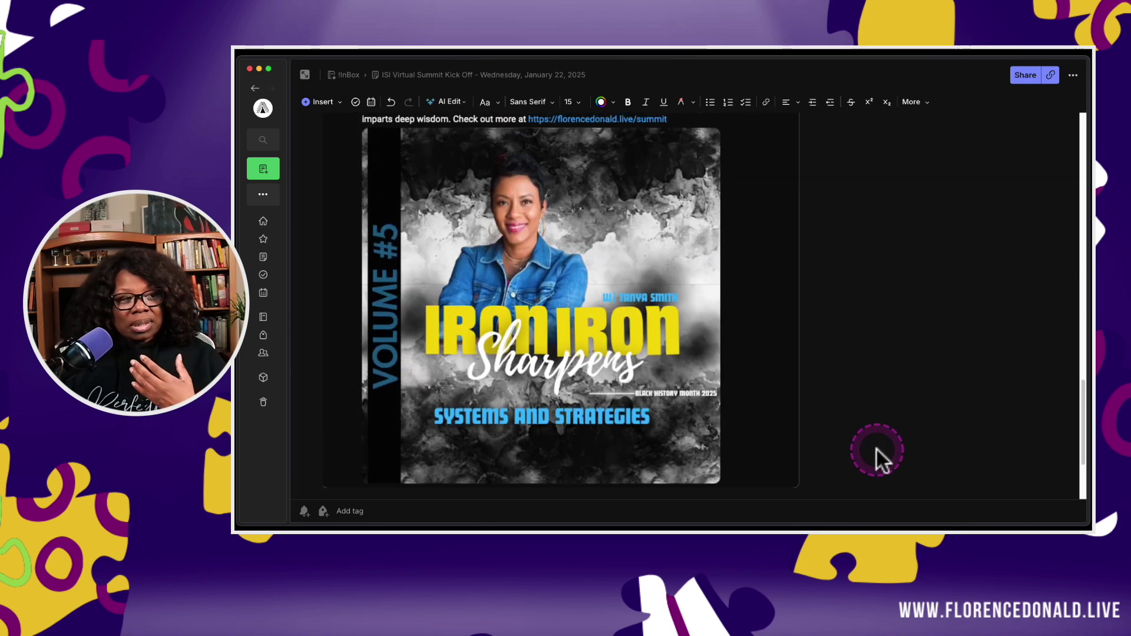
{"action": "scroll", "coordinate": [877, 451], "scroll_direction": "up", "scroll_amount": 3}
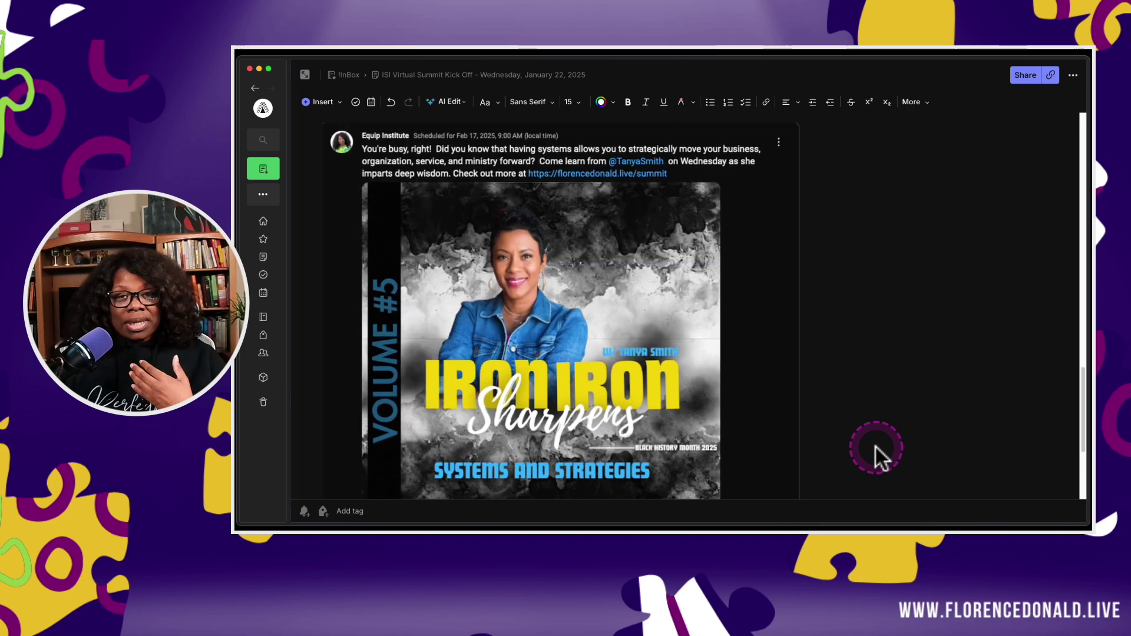
{"action": "scroll", "coordinate": [877, 450], "scroll_direction": "down", "scroll_amount": 20}
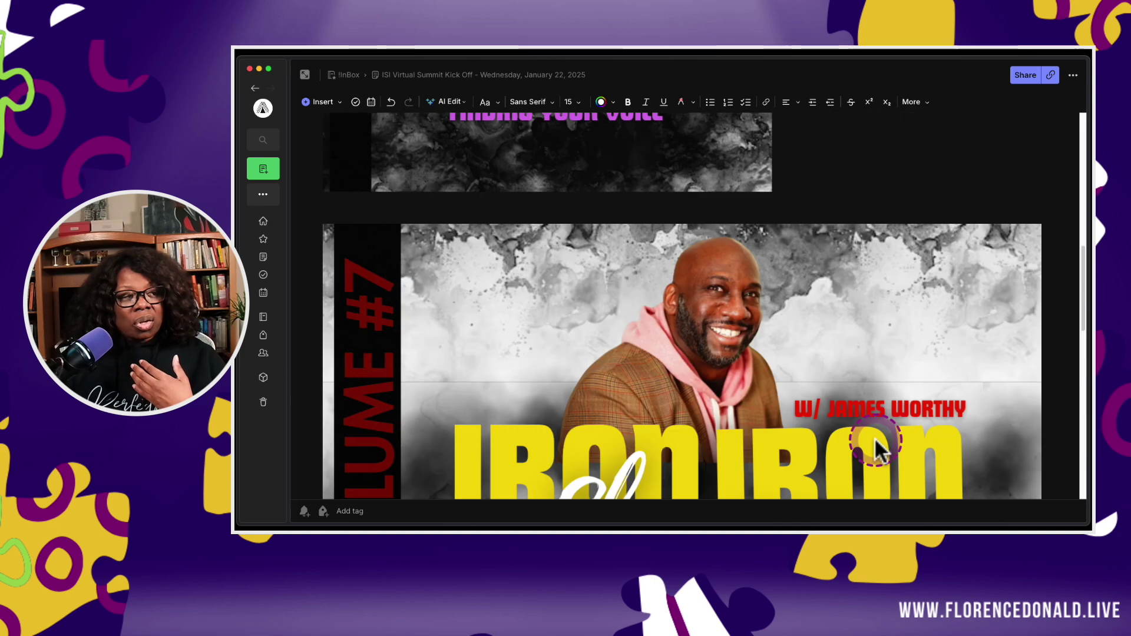
{"action": "scroll", "coordinate": [875, 439], "scroll_direction": "up", "scroll_amount": 20}
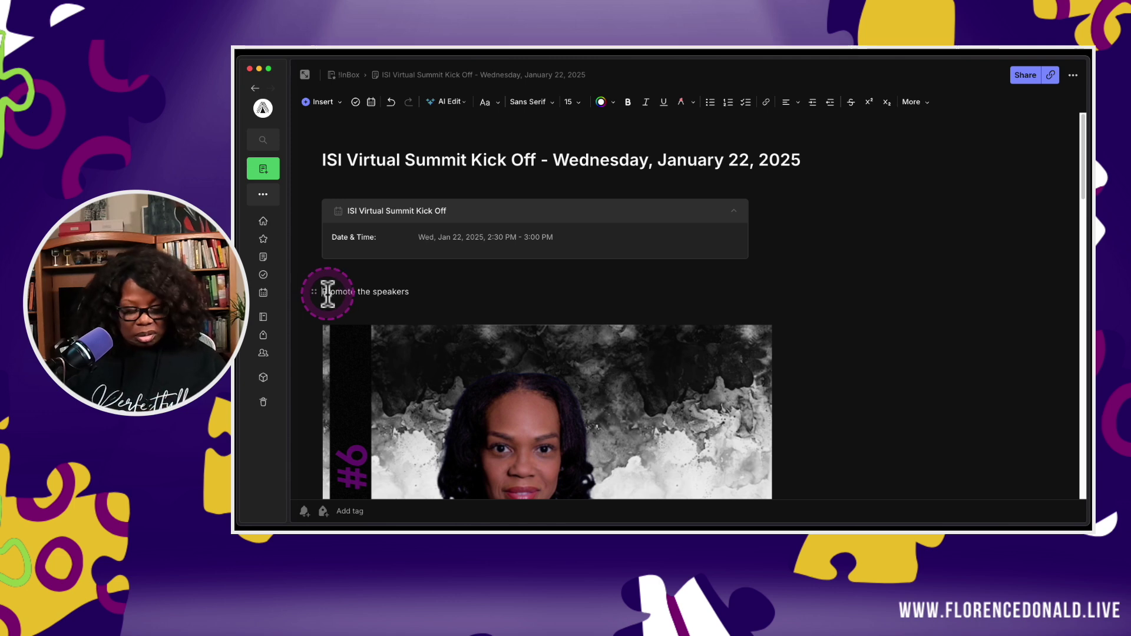
{"action": "key", "text": "Return"}
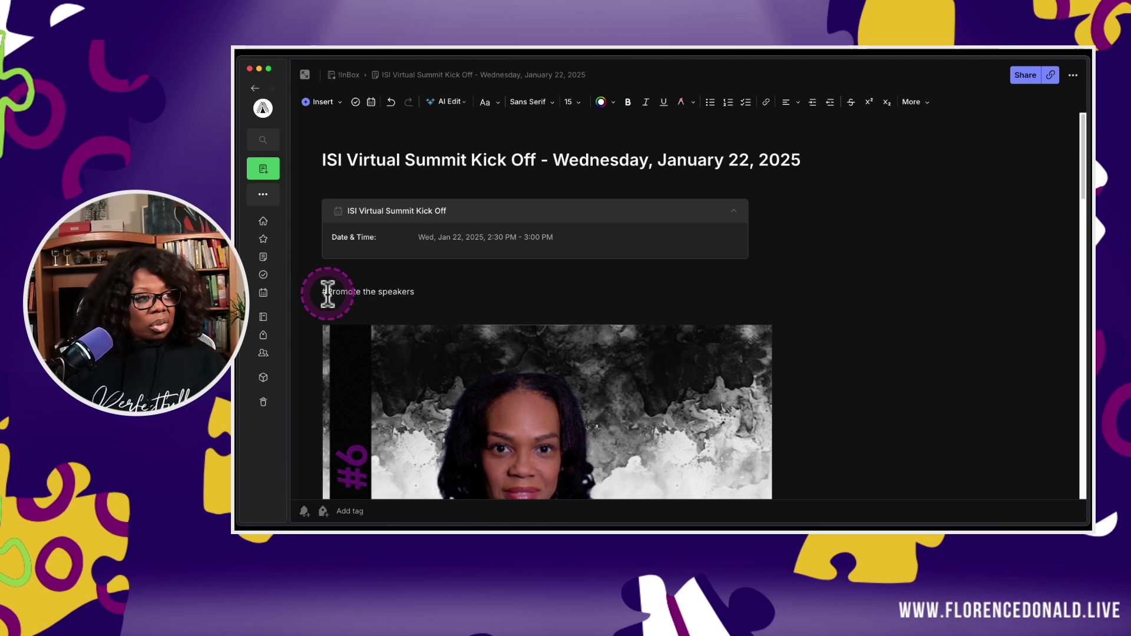
- Make 'Promote the speakers' a large heading and add a 'Tasks' heading with an empty line below
{"action": "key", "text": "super+alt+1"}
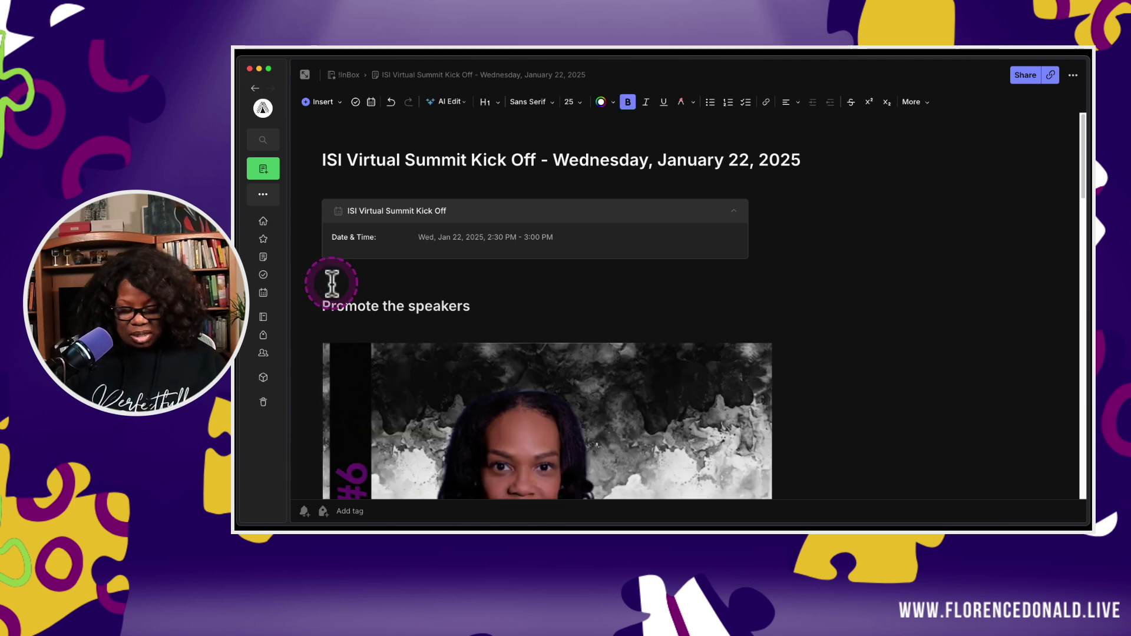
{"action": "type", "text": "Tasks"}
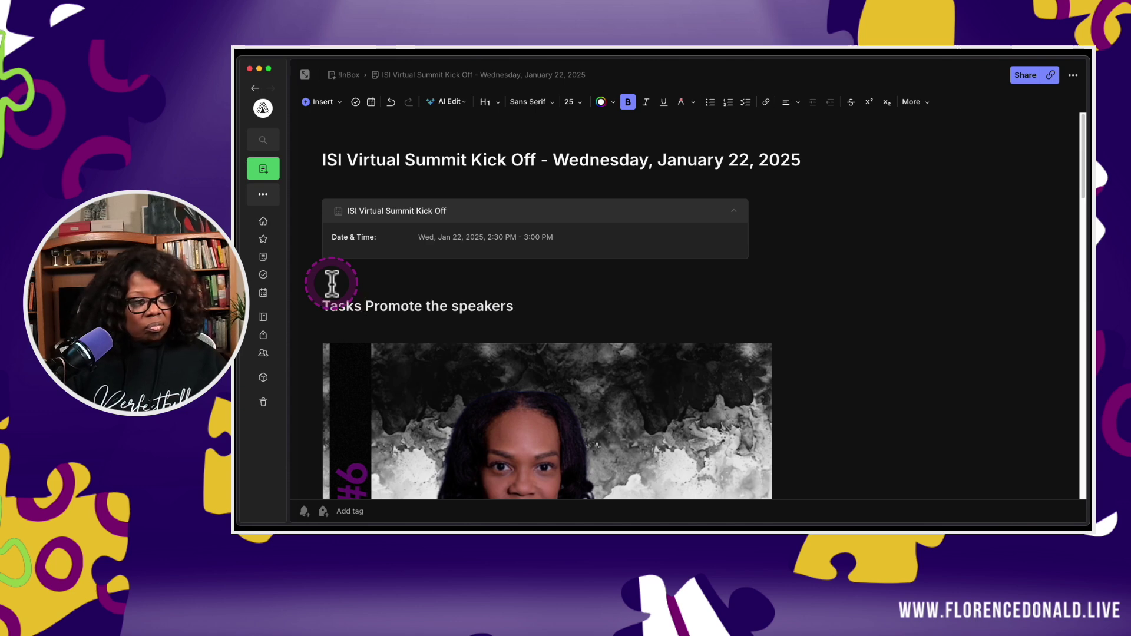
{"action": "key", "text": "Return"}
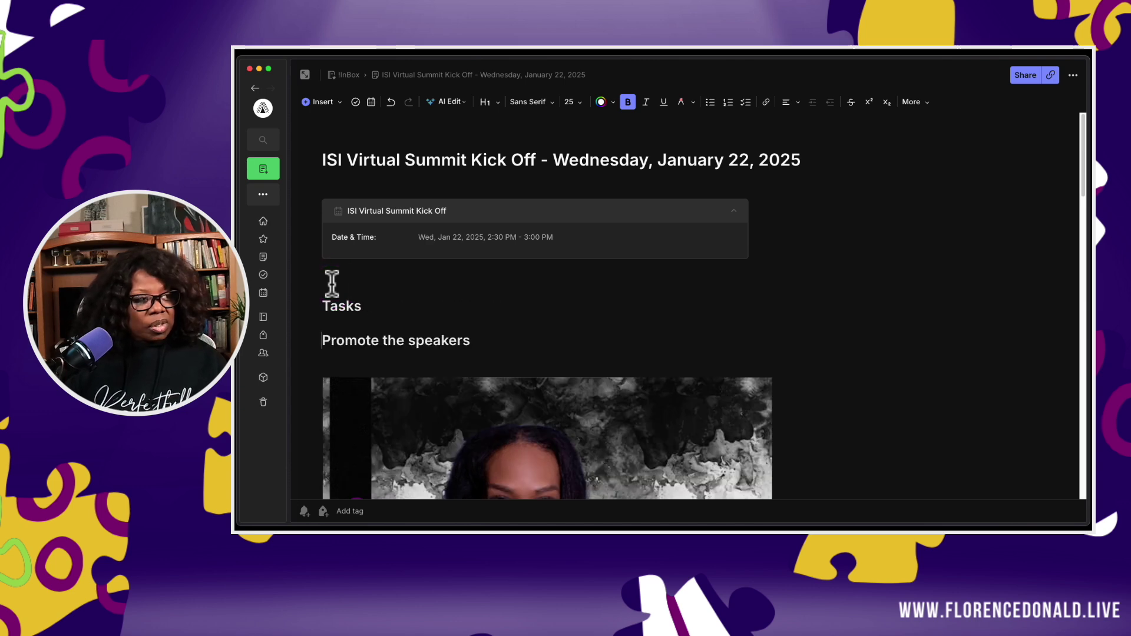
{"action": "left_click", "coordinate": [368, 307]}
{"action": "key", "text": "Return"}
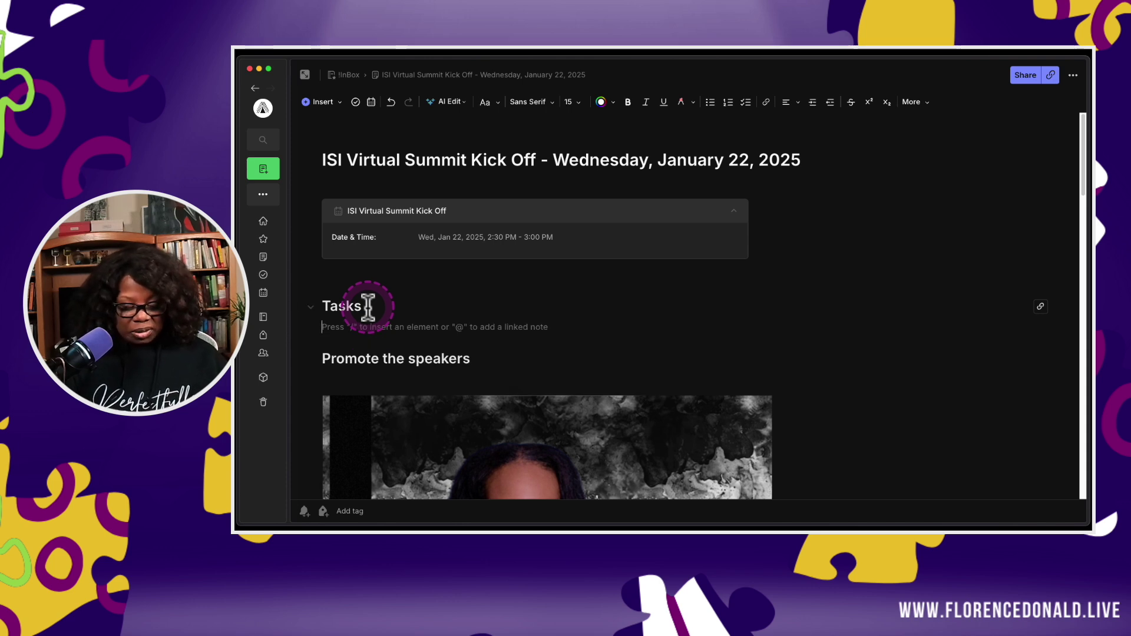
- Add the checkbox task 'Confirm YT Post Schedu' with a January 21 due date
{"action": "type", "text": "[] "}
{"action": "type", "text": "Confi"}
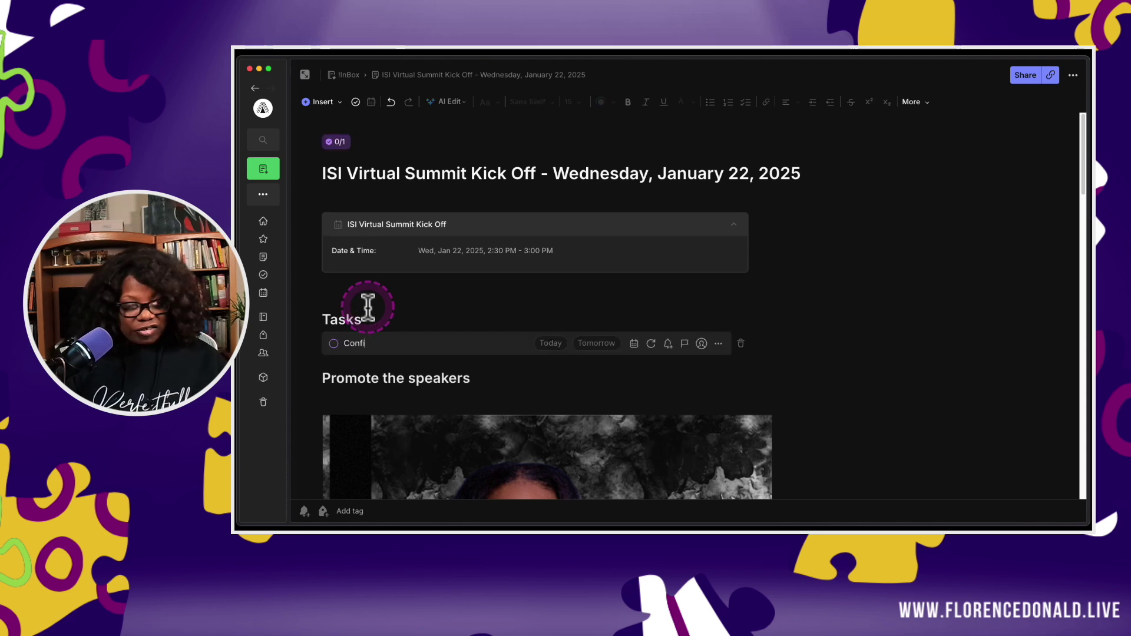
{"action": "type", "text": "rm YT"}
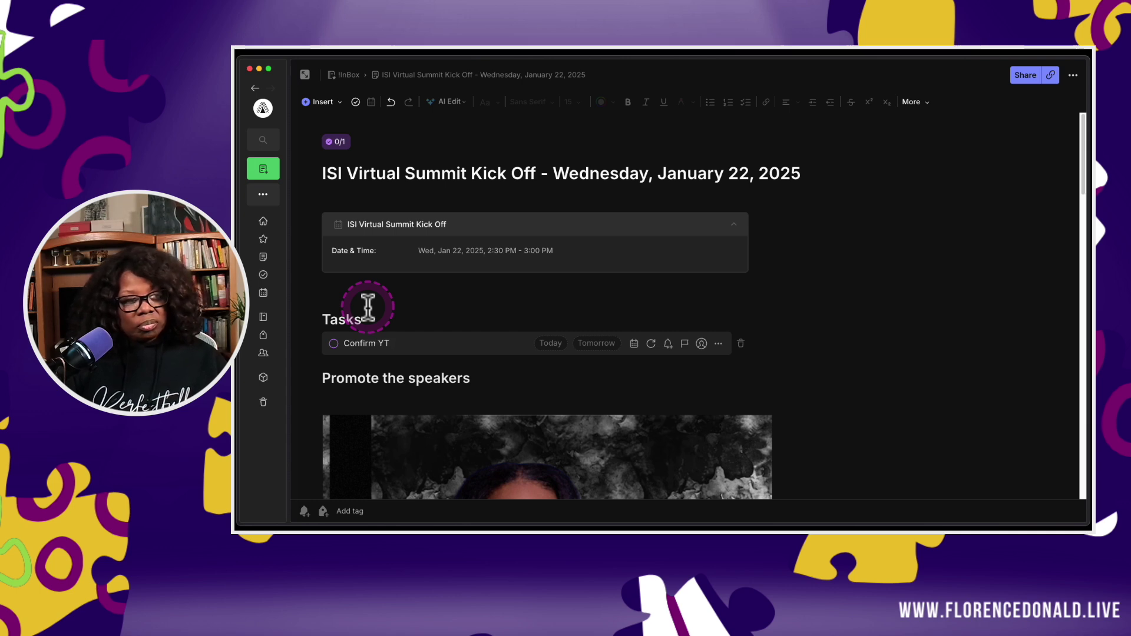
{"action": "type", "text": " Post Schedule"}
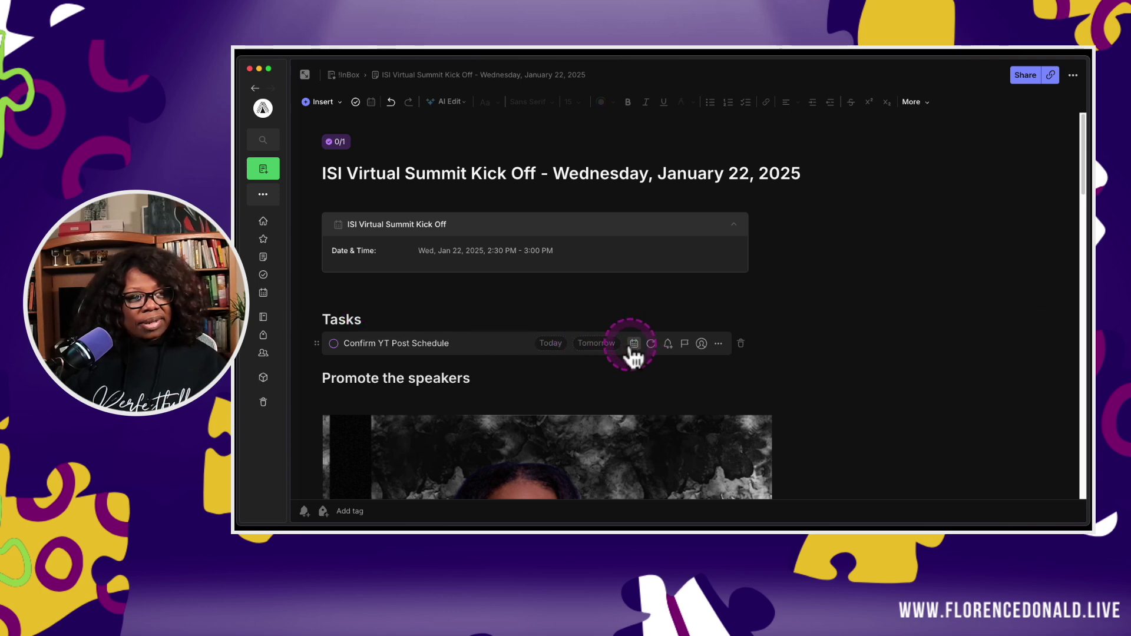
{"action": "left_click", "coordinate": [633, 345]}
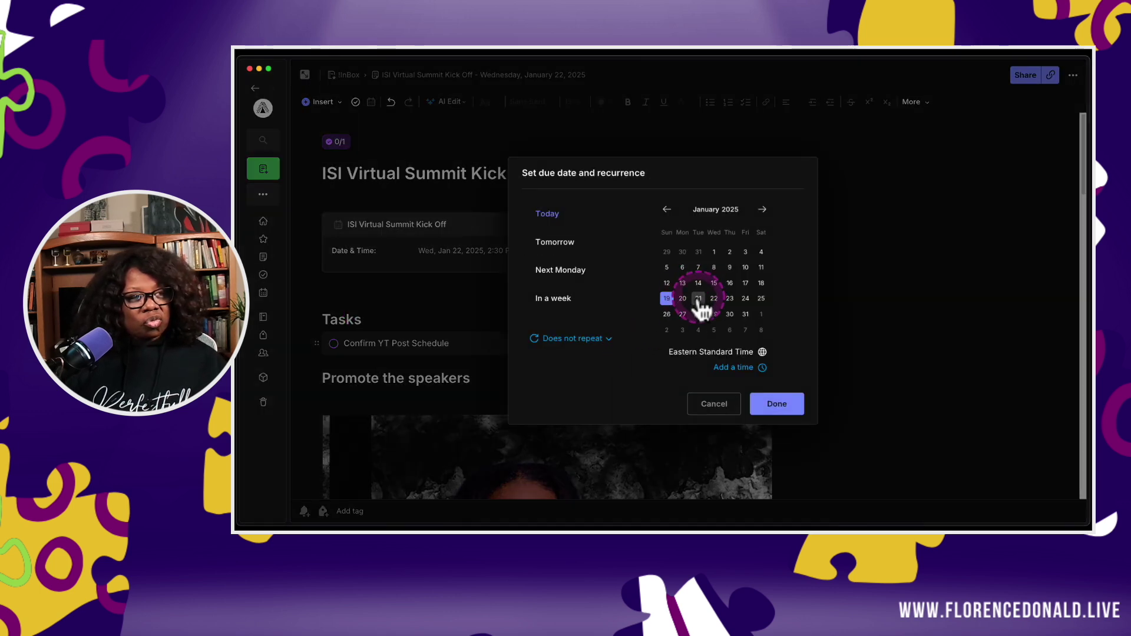
{"action": "left_click", "coordinate": [699, 300]}
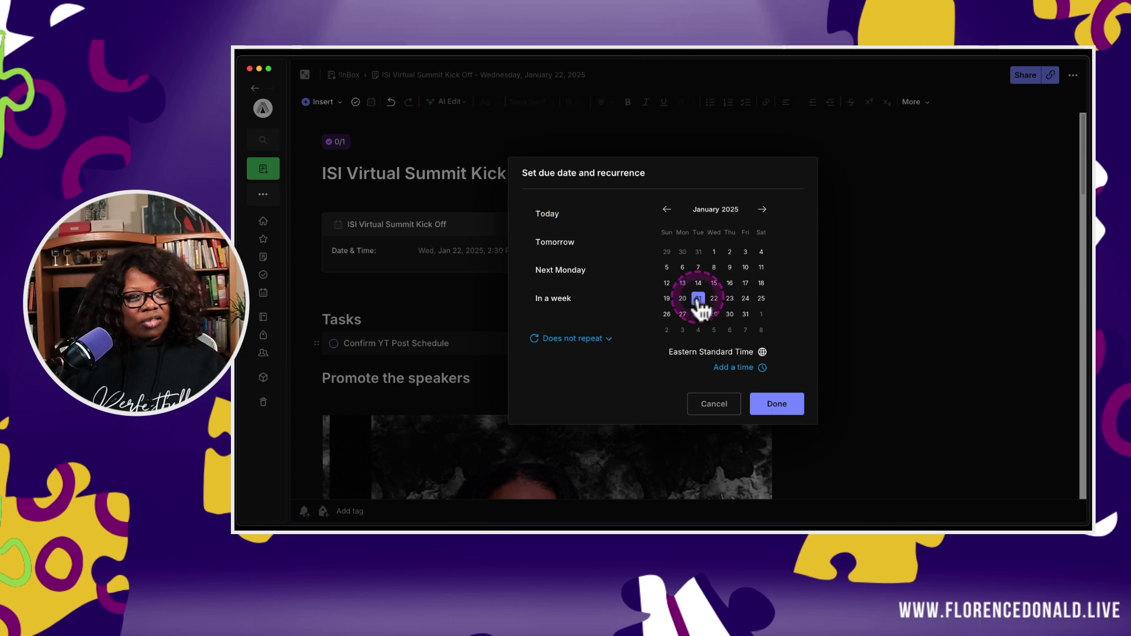
{"action": "left_click", "coordinate": [775, 404]}
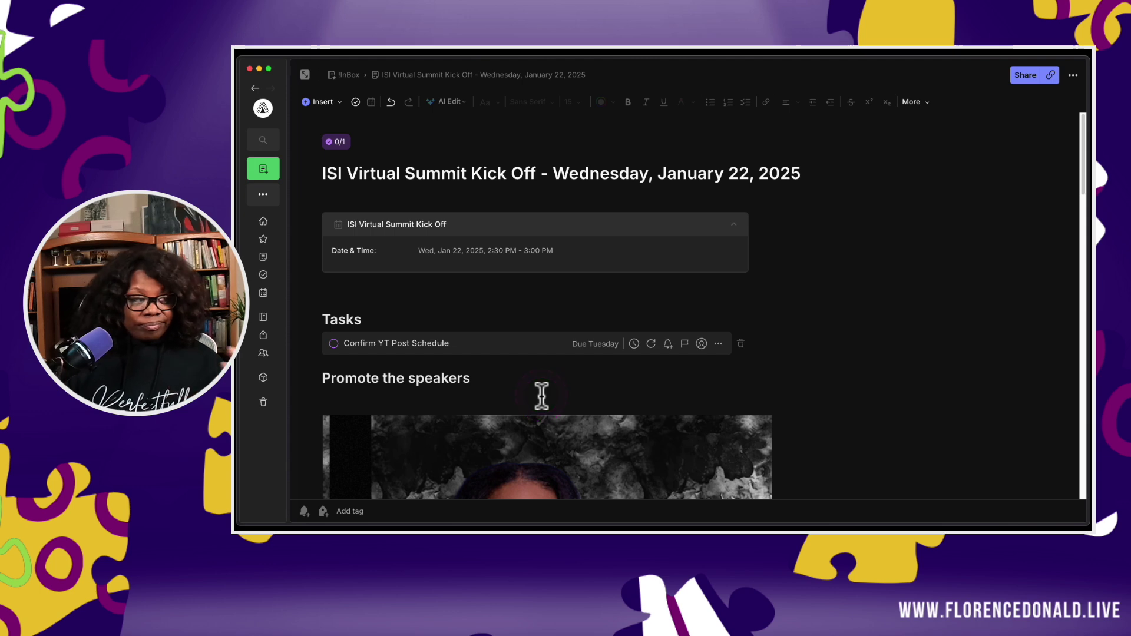
- Scroll through the note, then return to the January 19–25 calendar week view
{"action": "scroll", "coordinate": [626, 420], "scroll_direction": "down", "scroll_amount": 1}
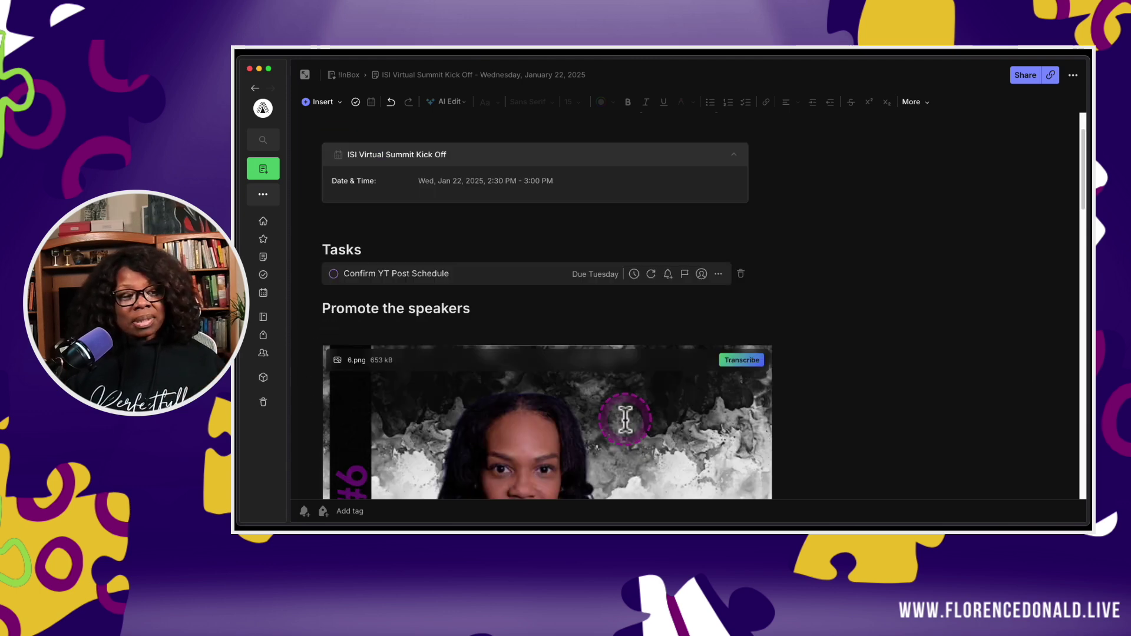
{"action": "scroll", "coordinate": [624, 419], "scroll_direction": "down", "scroll_amount": 2}
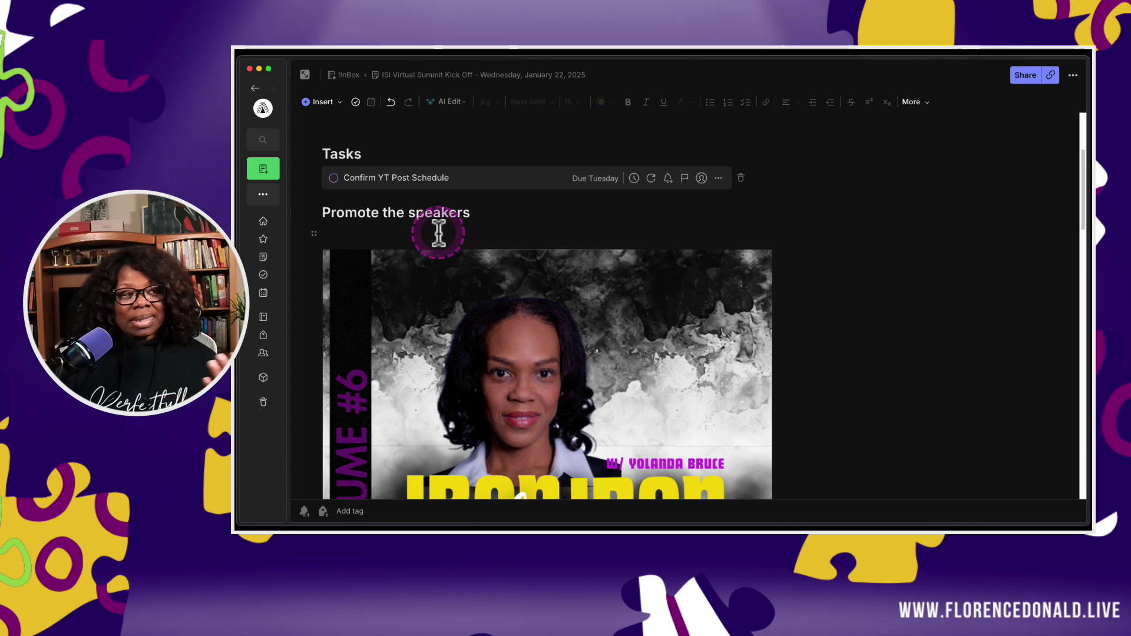
{"action": "scroll", "coordinate": [536, 312], "scroll_direction": "up", "scroll_amount": 1}
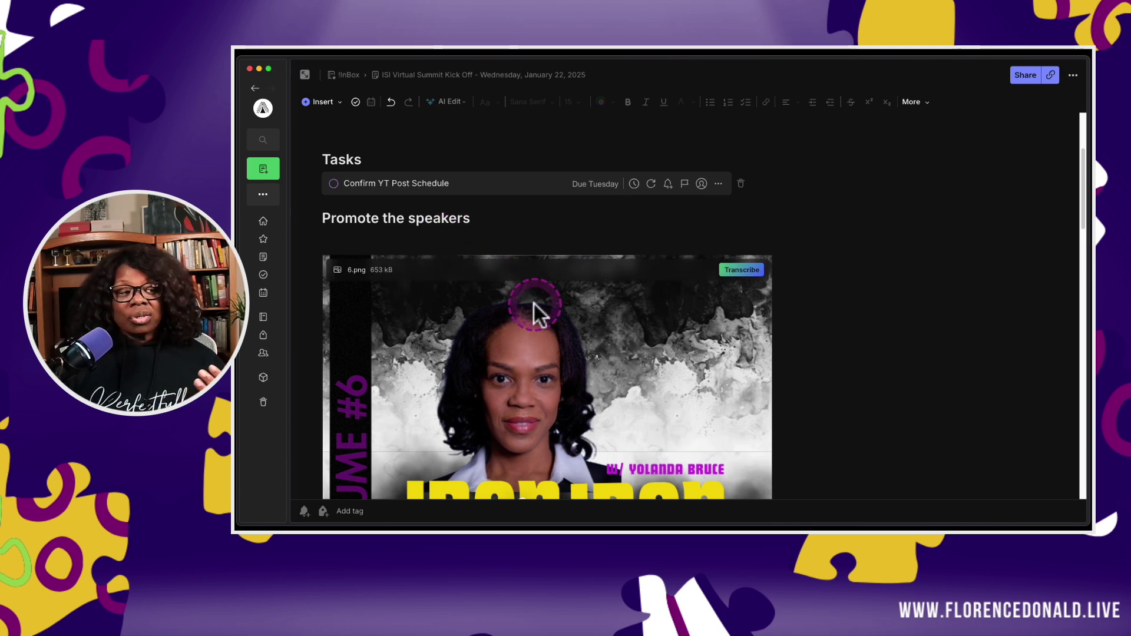
{"action": "scroll", "coordinate": [534, 302], "scroll_direction": "down", "scroll_amount": 3}
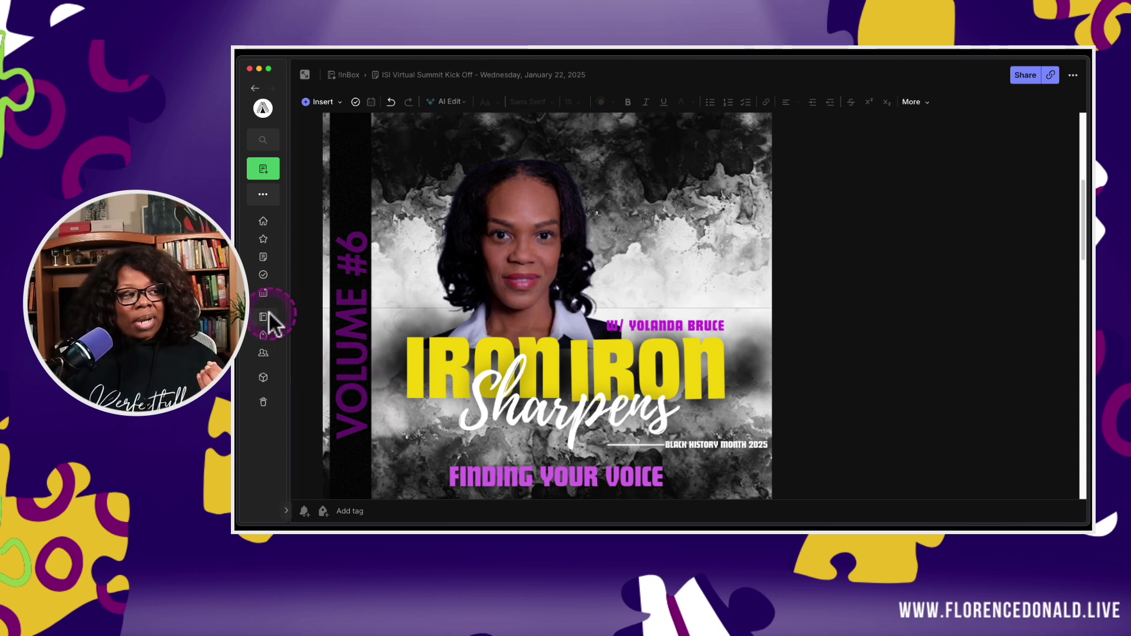
{"action": "left_click", "coordinate": [263, 293]}
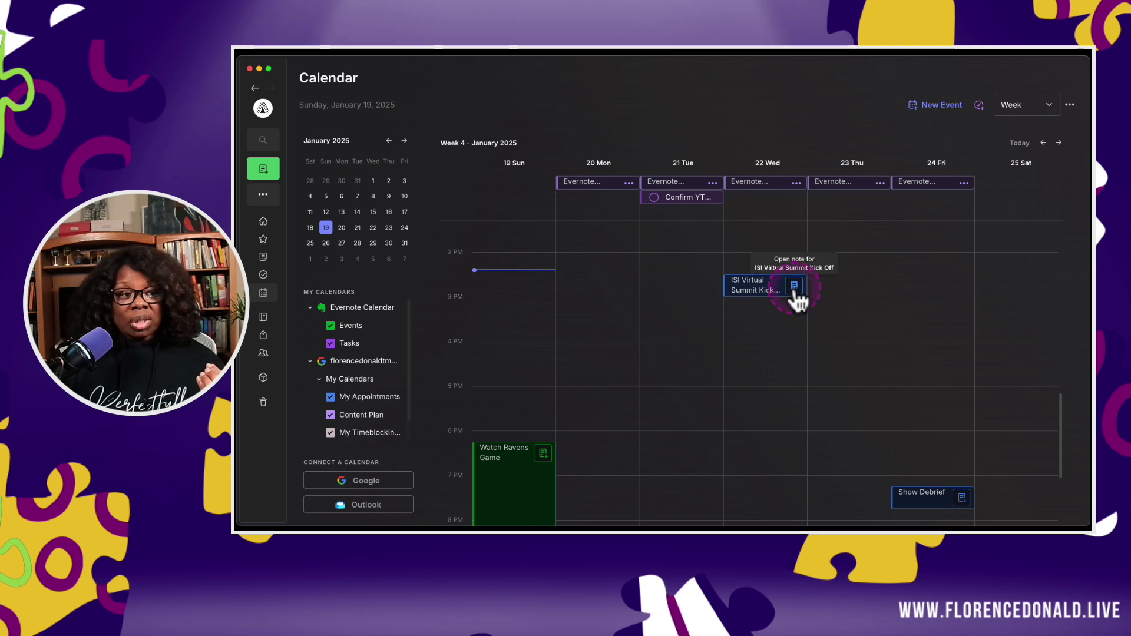
- Open the ISI Virtual Summit Kick Off event's linked note and scroll through it
{"action": "left_click", "coordinate": [794, 288]}
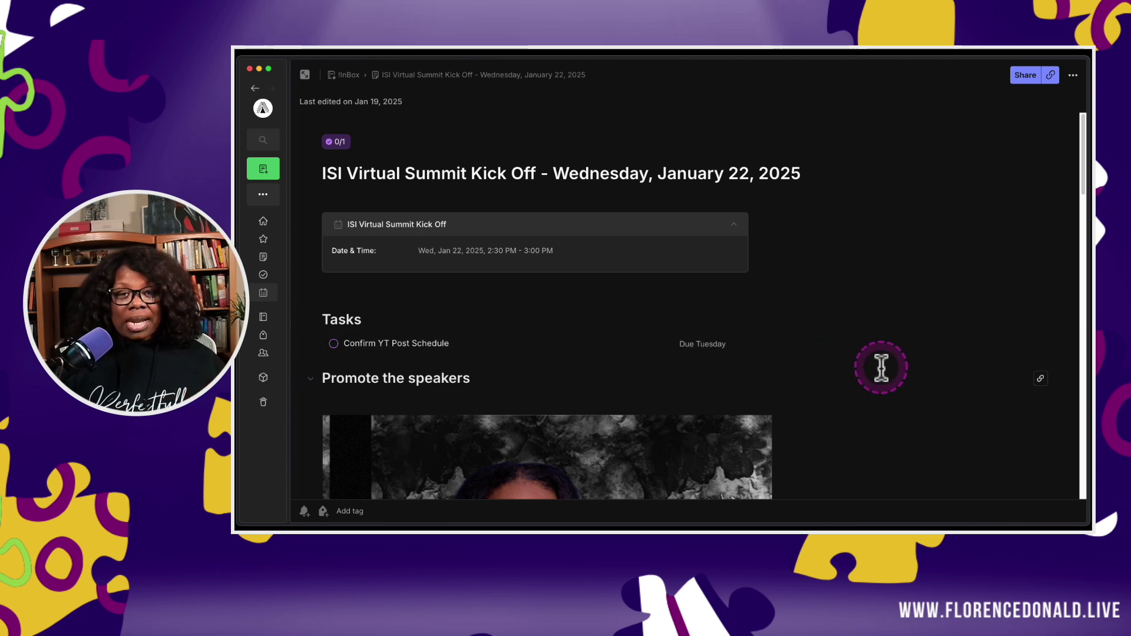
{"action": "scroll", "coordinate": [859, 368], "scroll_direction": "down", "scroll_amount": 5}
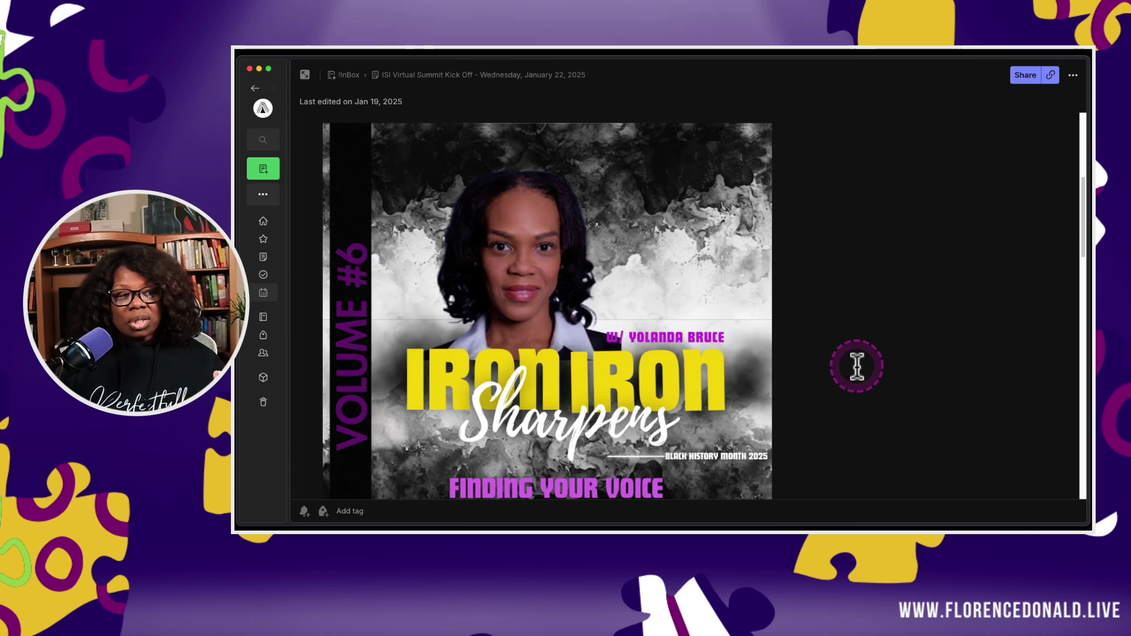
{"action": "scroll", "coordinate": [858, 366], "scroll_direction": "down", "scroll_amount": 1}
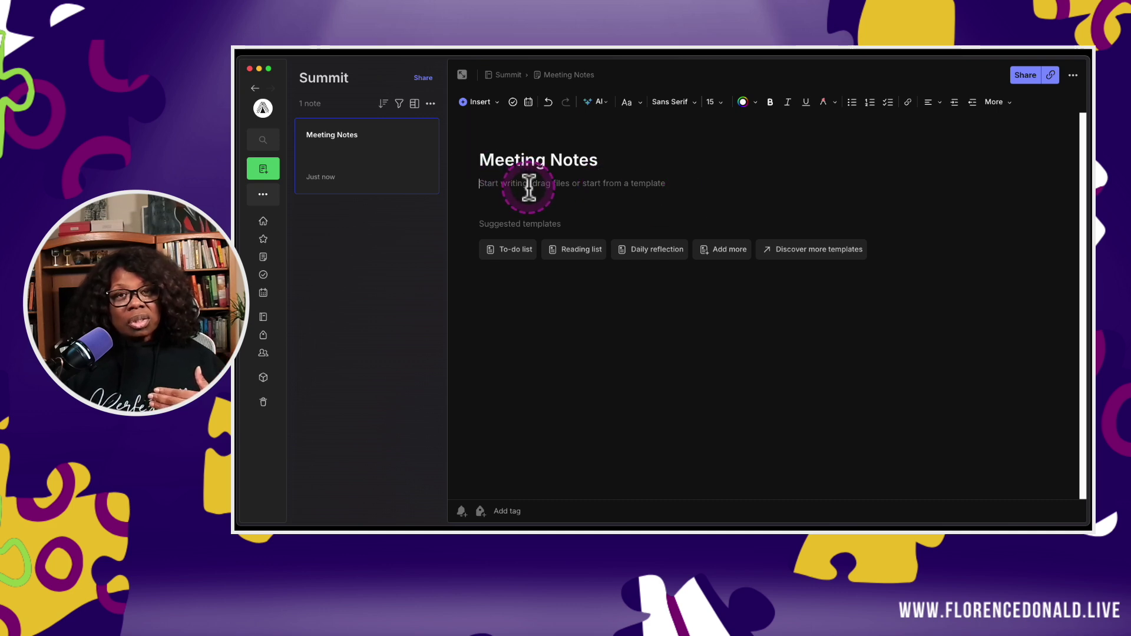
- Insert the 10 PM post-game Ravens talk event into Meeting Notes and place the caret below its card
{"action": "left_click", "coordinate": [464, 110]}
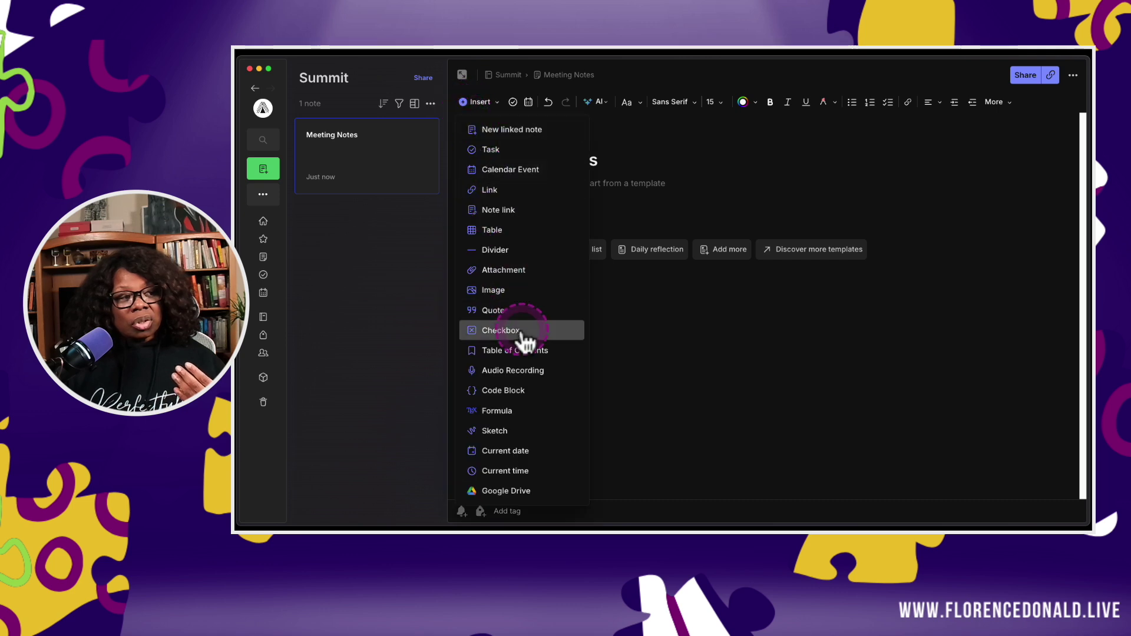
{"action": "left_click", "coordinate": [528, 171]}
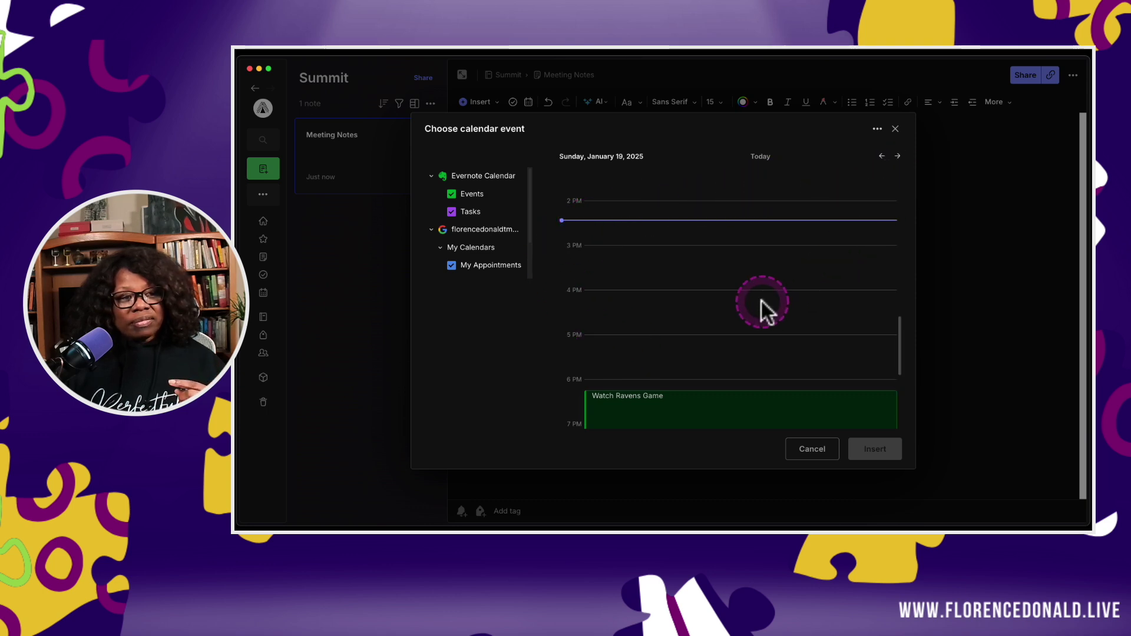
{"action": "scroll", "coordinate": [762, 301], "scroll_direction": "down", "scroll_amount": 5}
{"action": "left_click", "coordinate": [644, 359]}
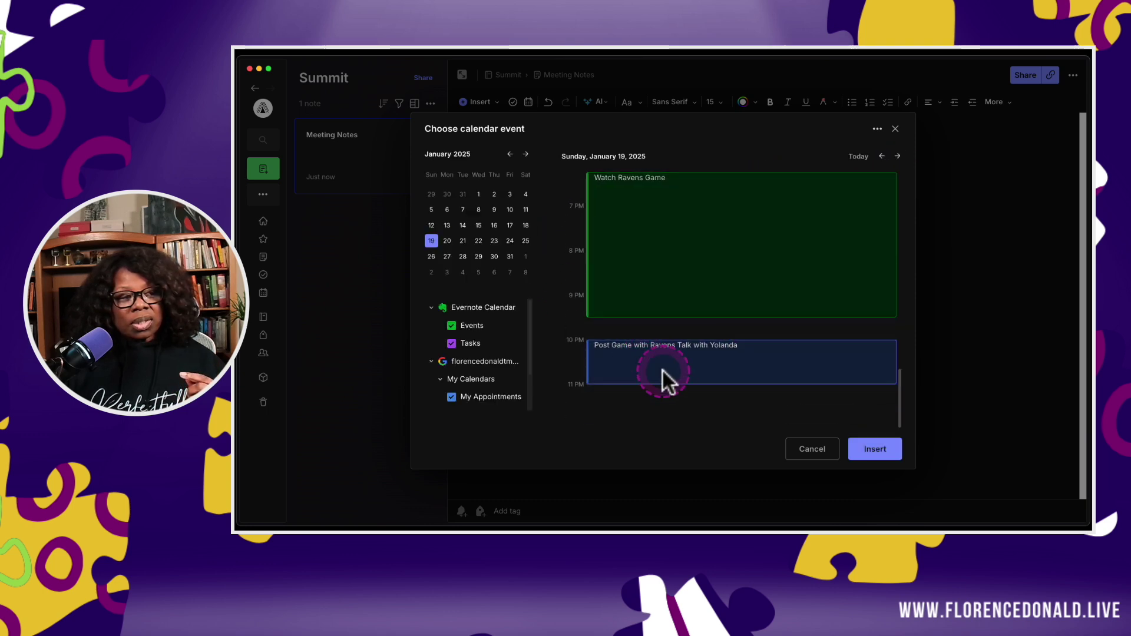
{"action": "left_click", "coordinate": [878, 451]}
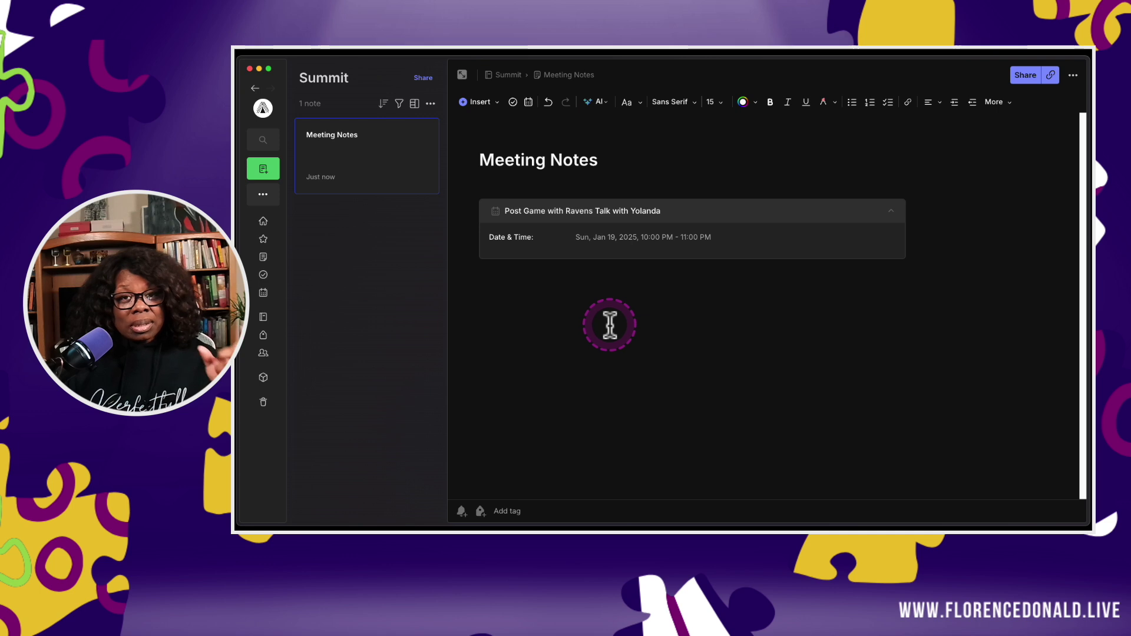
{"action": "left_click", "coordinate": [550, 309]}
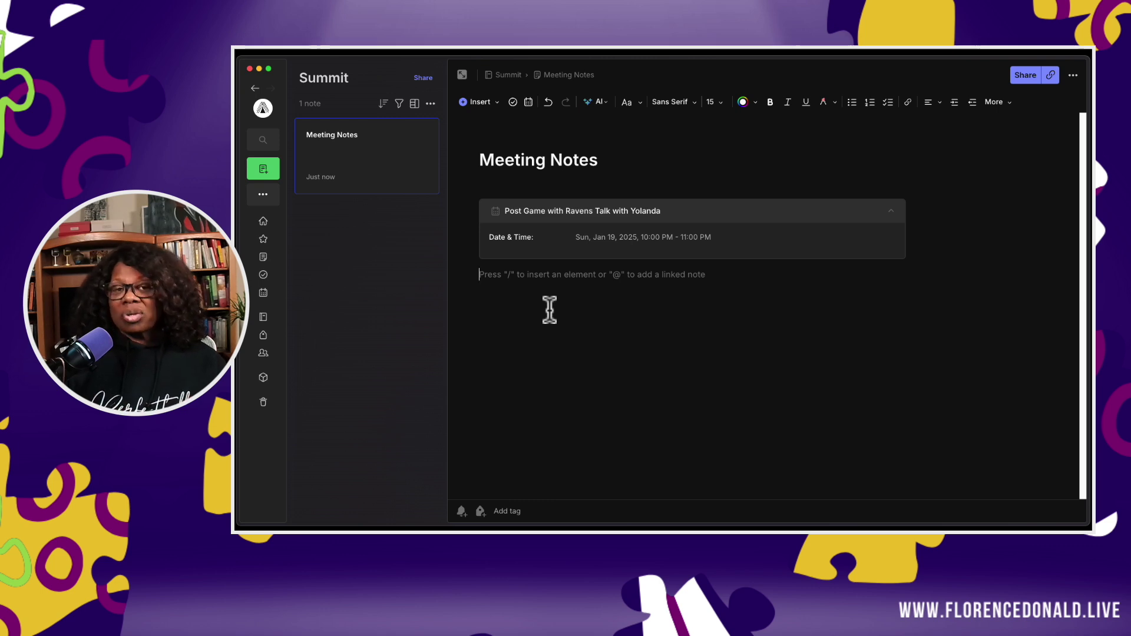
{"action": "left_click", "coordinate": [547, 301]}
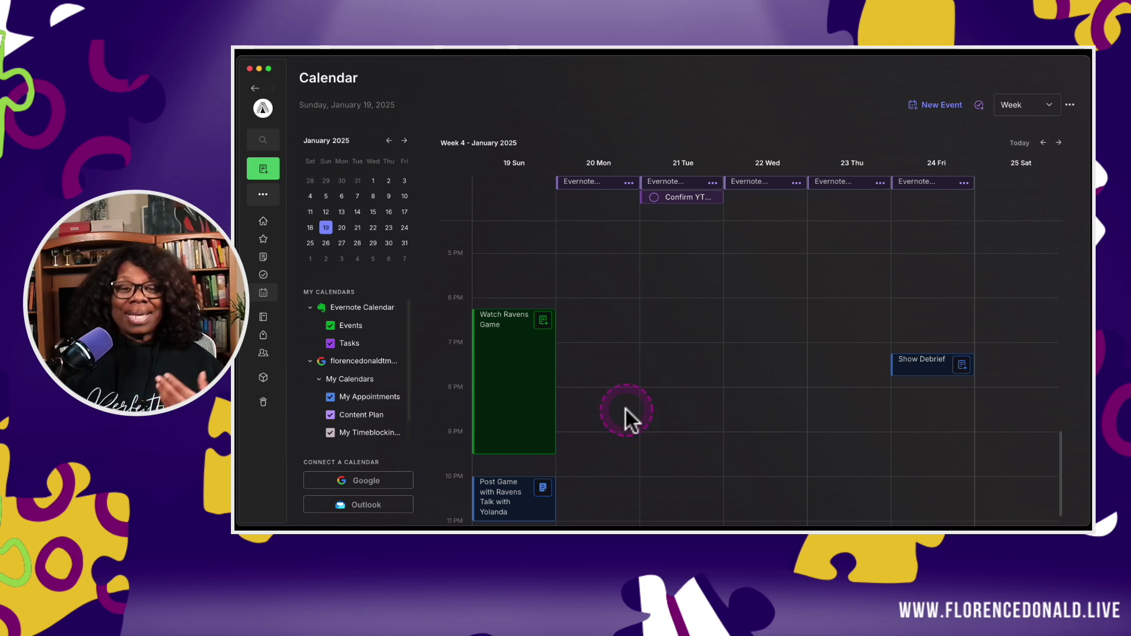
{"action": "left_click", "coordinate": [541, 321]}
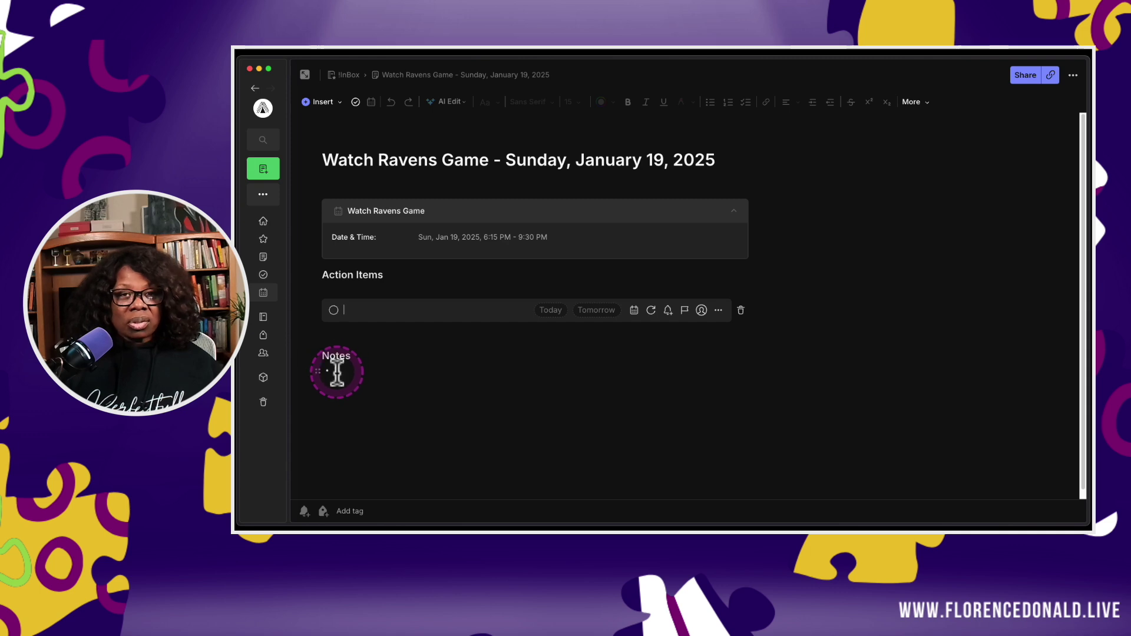
- Make the Notes and Action Items lines large headers
{"action": "left_click", "coordinate": [326, 356]}
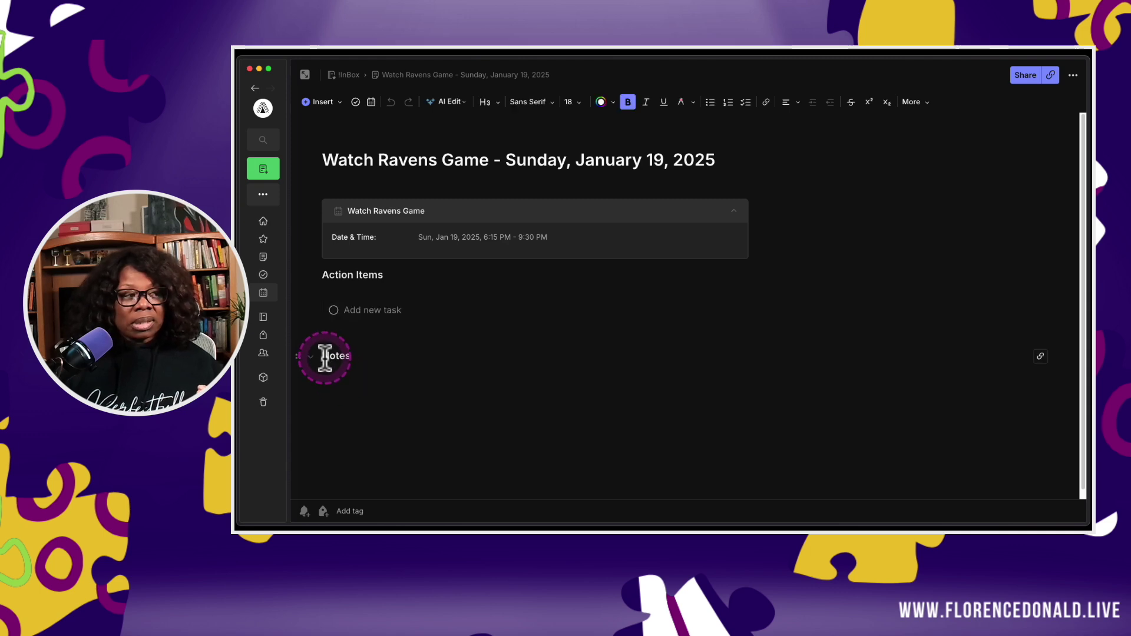
{"action": "left_click", "coordinate": [488, 104]}
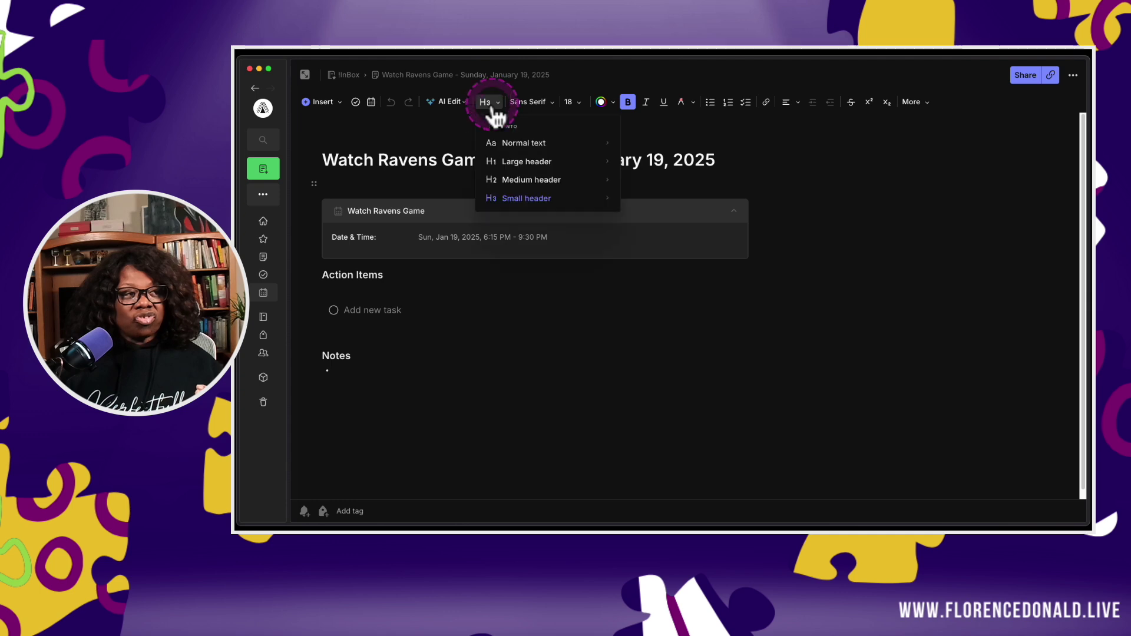
{"action": "left_click", "coordinate": [505, 168]}
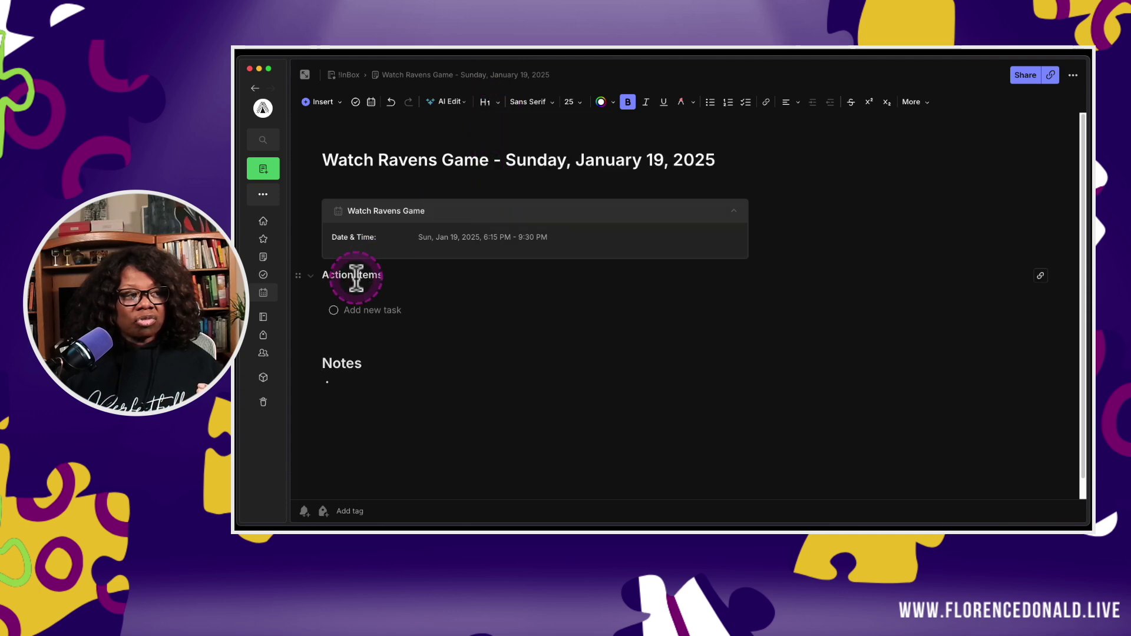
{"action": "left_click", "coordinate": [486, 104]}
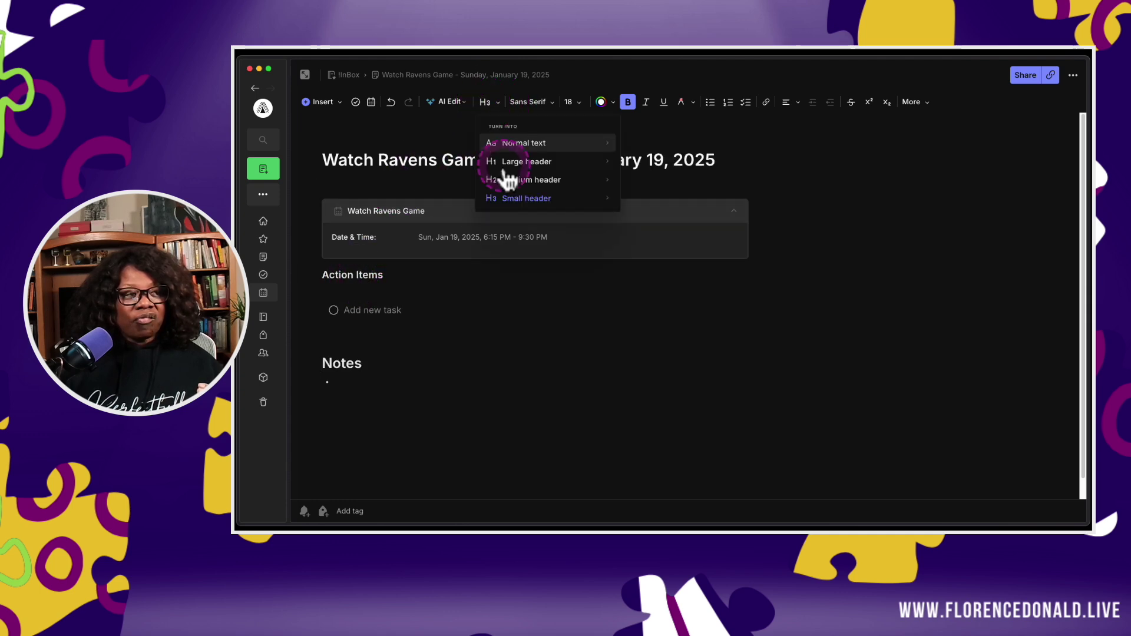
{"action": "left_click", "coordinate": [505, 168]}
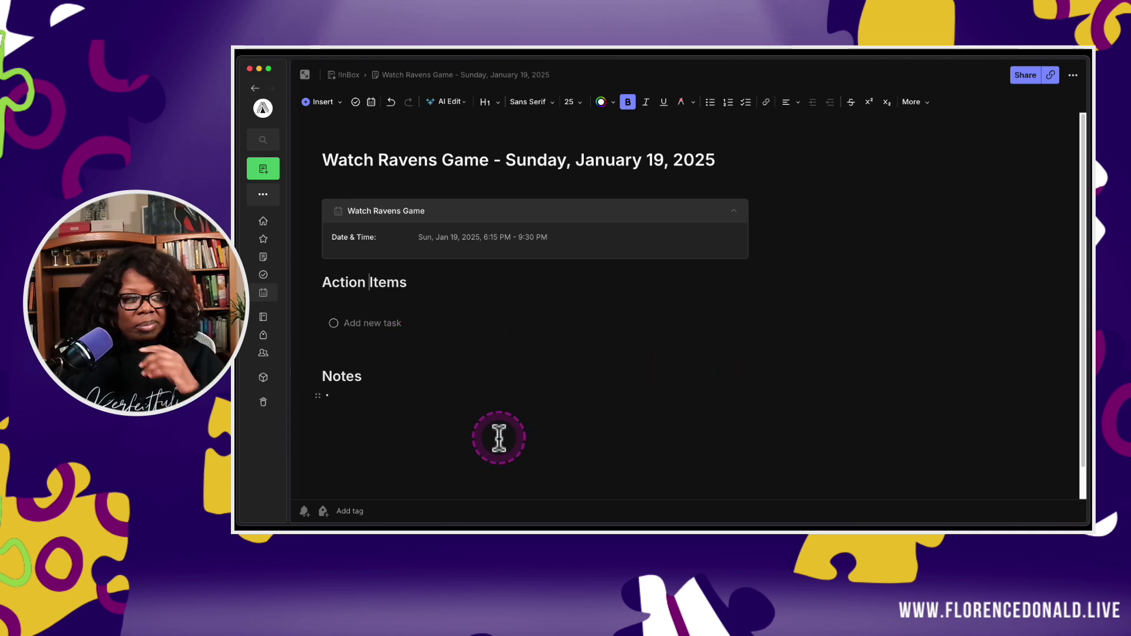
- Insert the post-game Ravens talk event under Notes, then return to the week calendar
{"action": "left_click", "coordinate": [360, 428]}
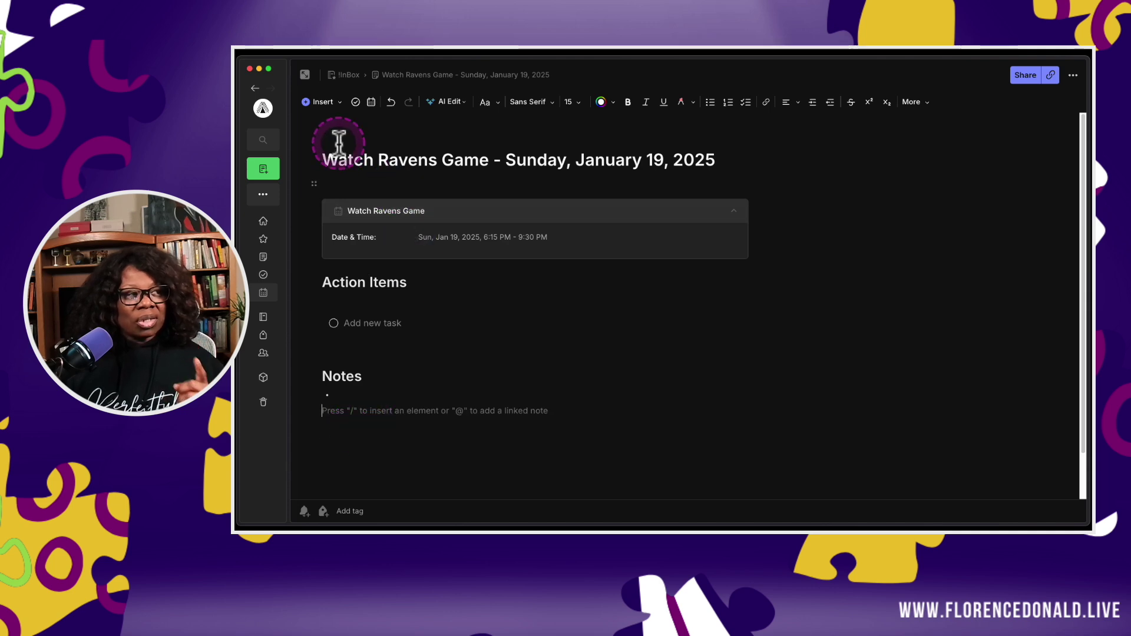
{"action": "left_click", "coordinate": [311, 100]}
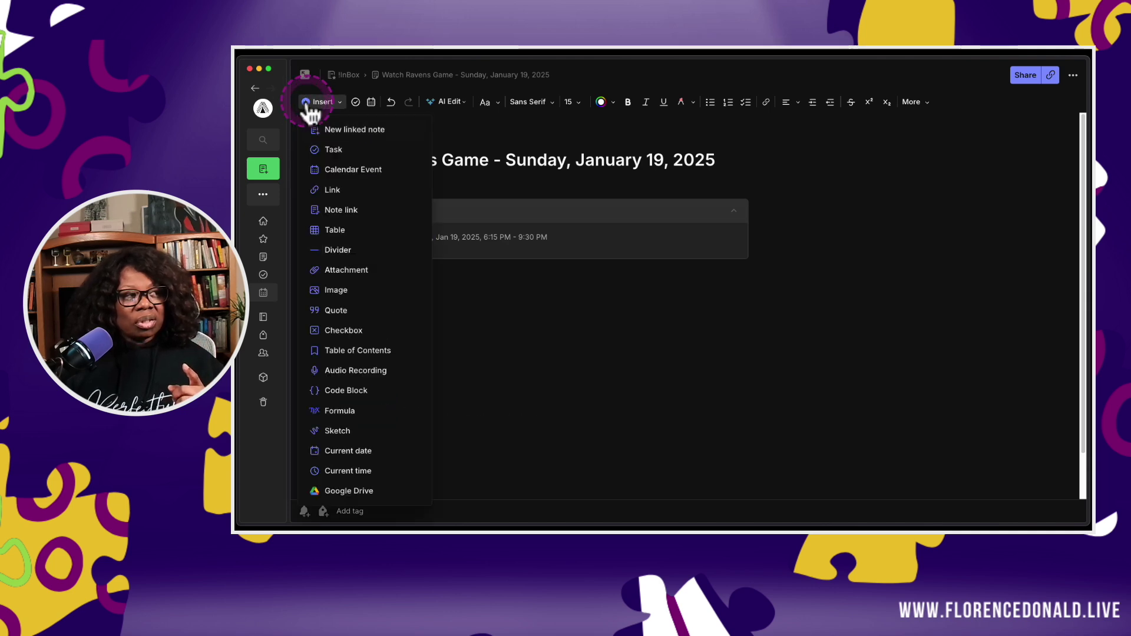
{"action": "left_click", "coordinate": [354, 171]}
{"action": "scroll", "coordinate": [663, 384], "scroll_direction": "down", "scroll_amount": 5}
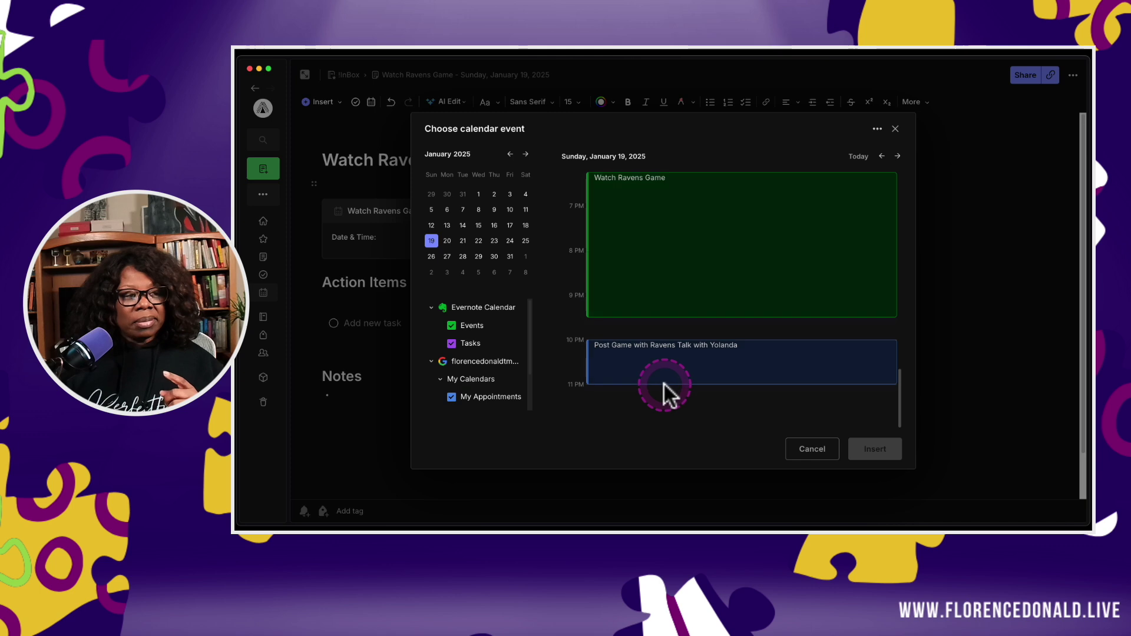
{"action": "left_click", "coordinate": [659, 361]}
{"action": "left_click", "coordinate": [878, 450]}
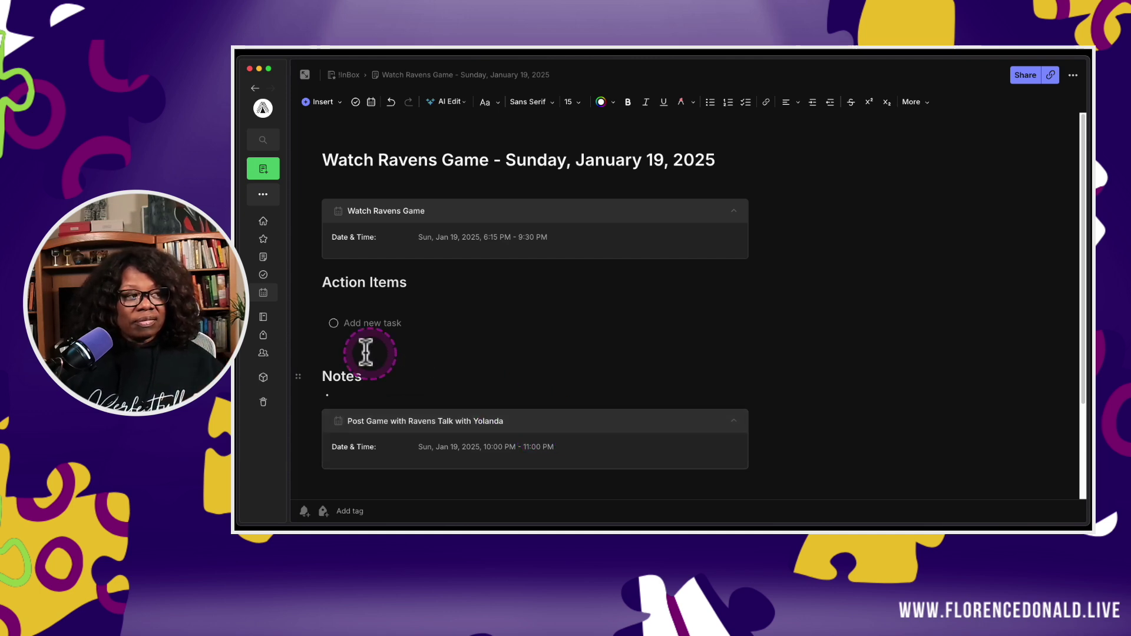
{"action": "left_click", "coordinate": [264, 293]}
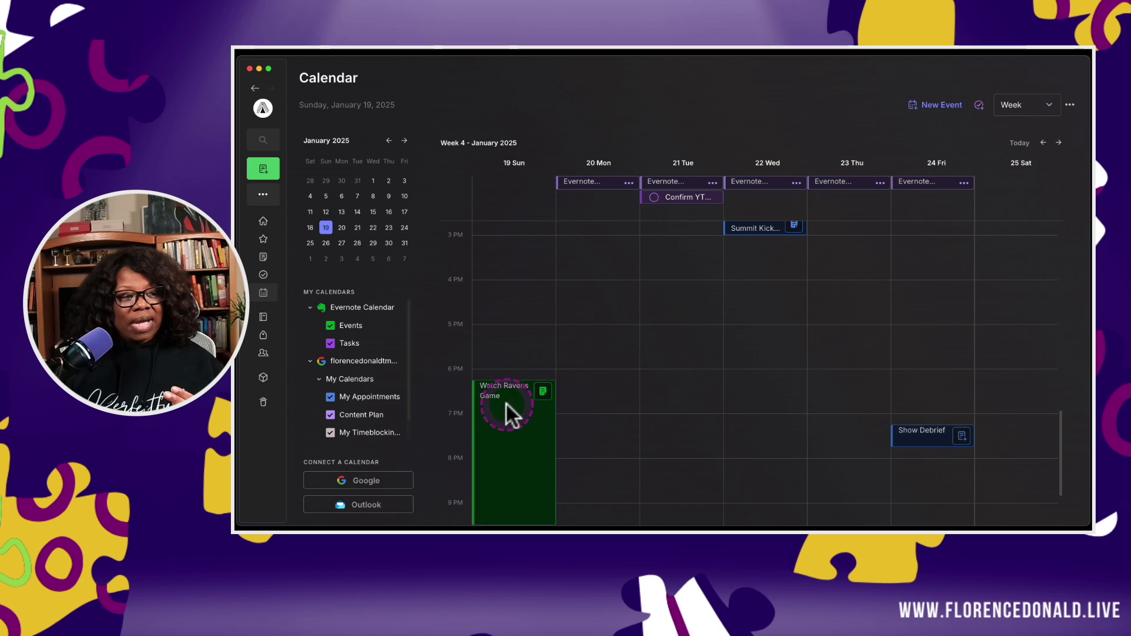
- Open Meeting Notes from the post-game event's linked notes, then return and reopen that list
{"action": "scroll", "coordinate": [663, 410], "scroll_direction": "down", "scroll_amount": 1}
{"action": "scroll", "coordinate": [662, 413], "scroll_direction": "down", "scroll_amount": 3}
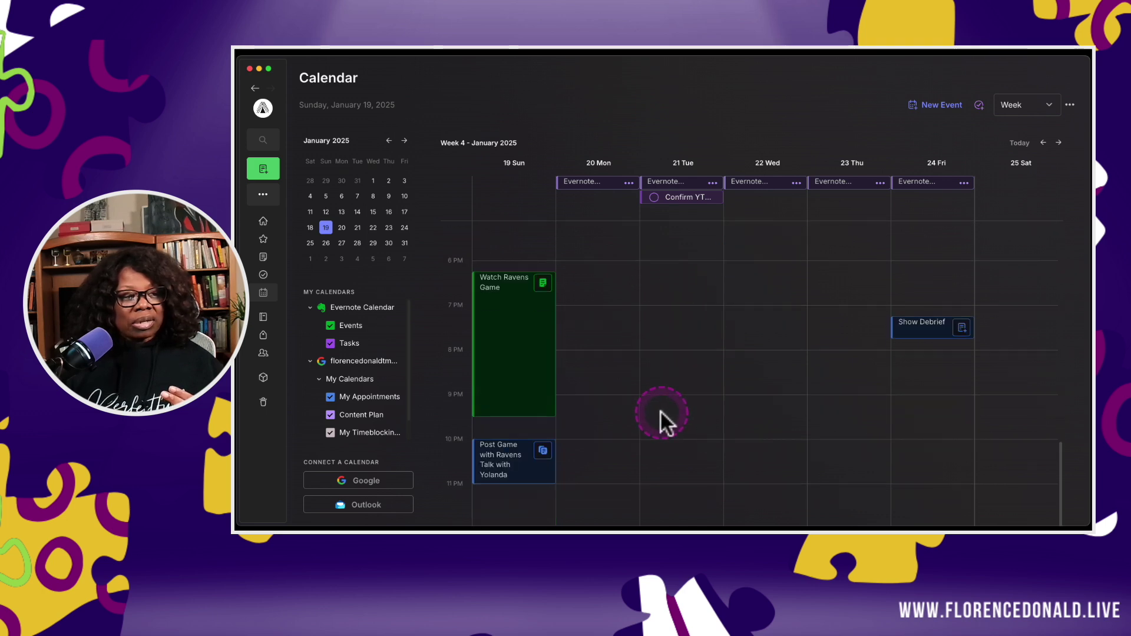
{"action": "left_click", "coordinate": [542, 456]}
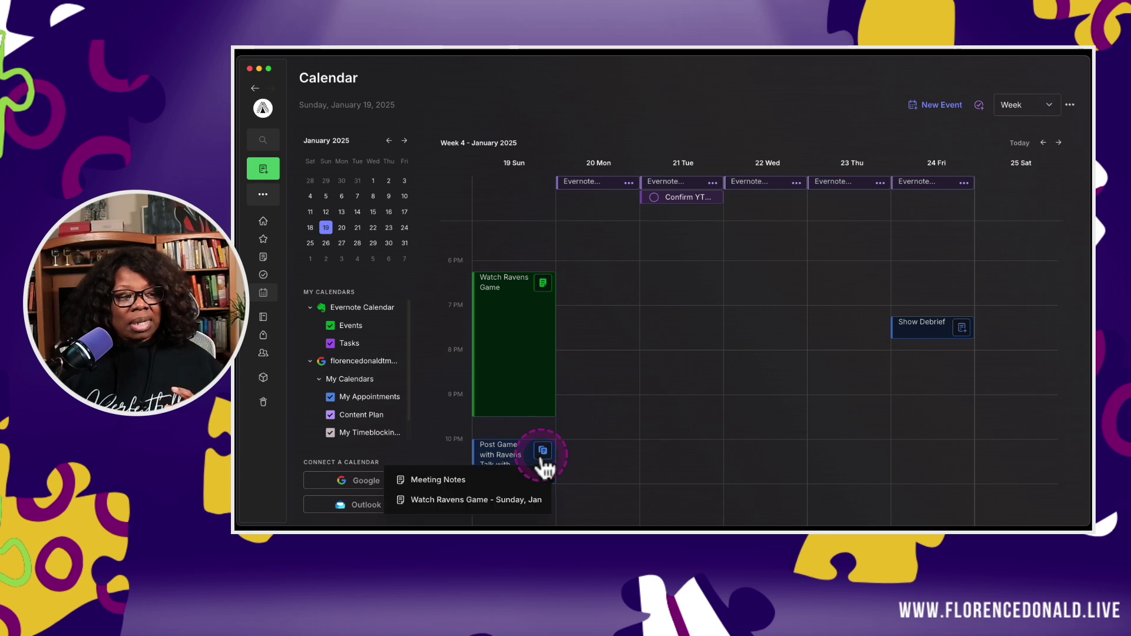
{"action": "left_click", "coordinate": [501, 480]}
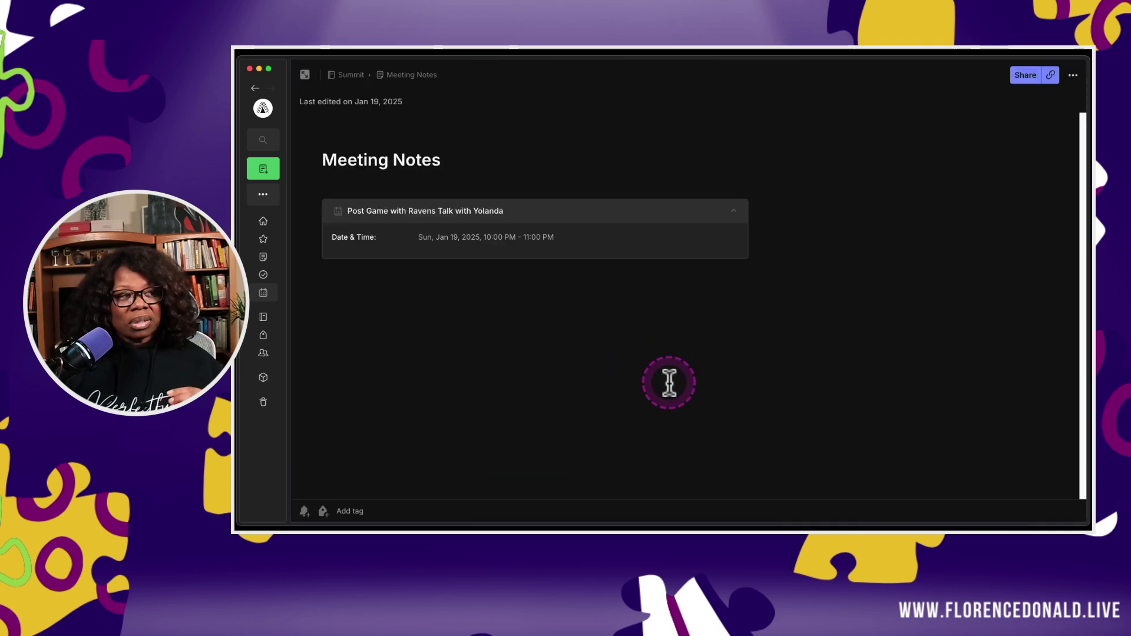
{"action": "left_click", "coordinate": [263, 295]}
{"action": "scroll", "coordinate": [538, 465], "scroll_direction": "down", "scroll_amount": 4}
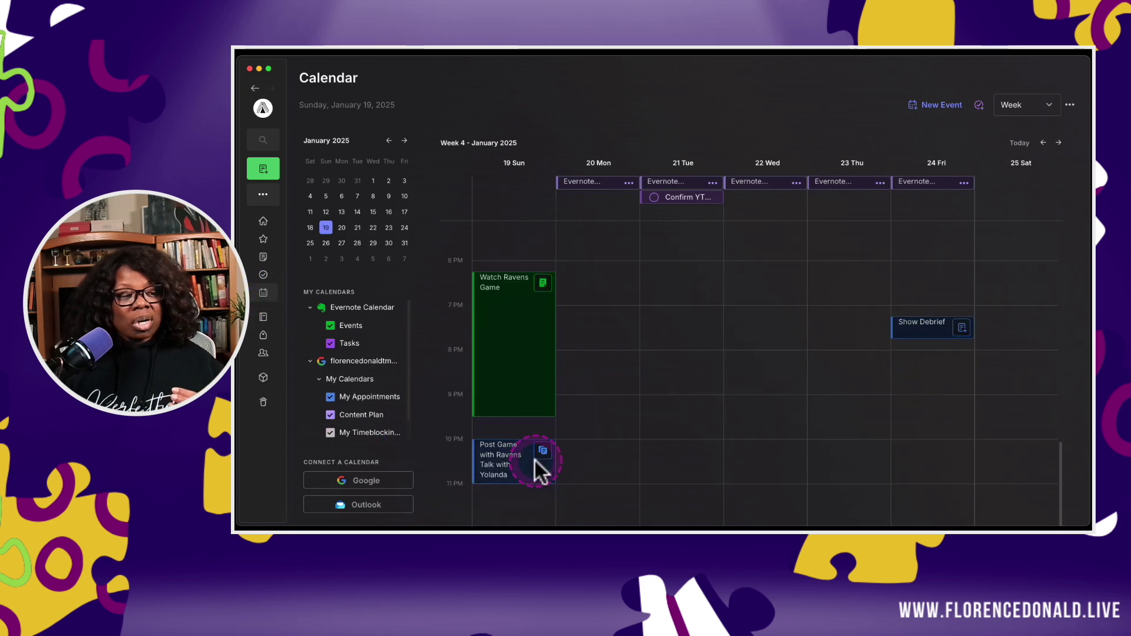
{"action": "left_click", "coordinate": [541, 459]}
- Open the Watch Ravens Game note from the post-game event's linked-notes dropdown
{"action": "left_click", "coordinate": [522, 500]}
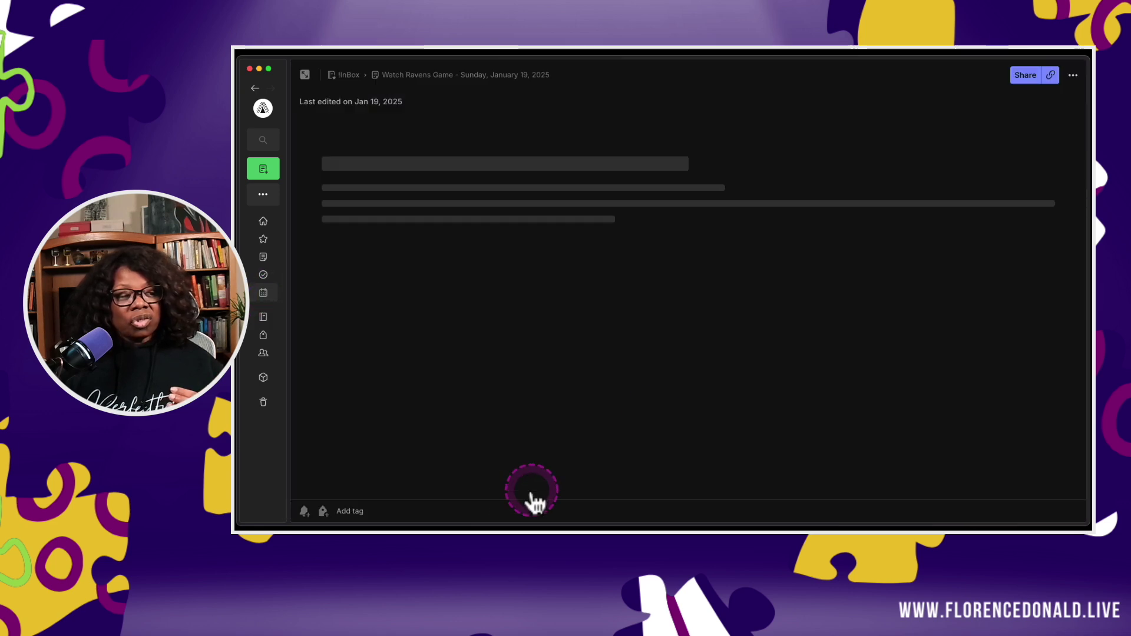